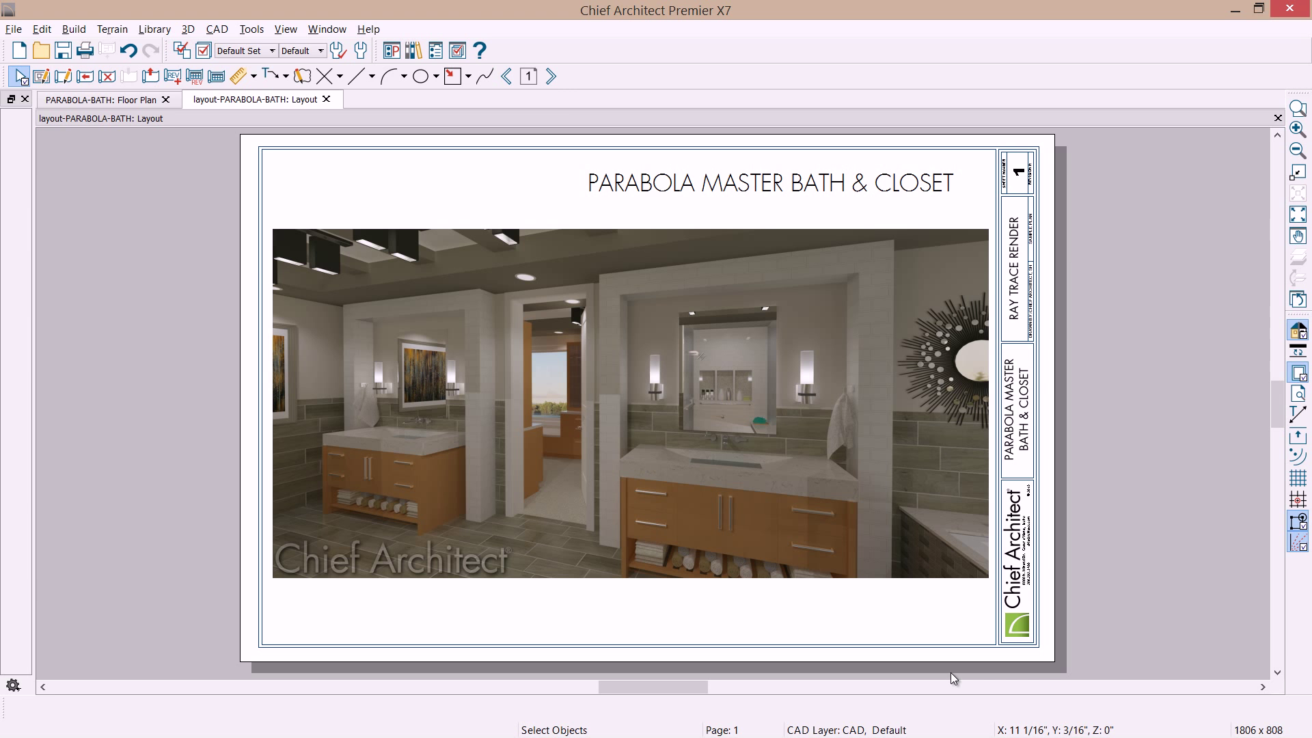
# Page through the finished Parabola bath layout from page 1 to review its floor plan, elevation and detail sheets.
pyautogui.click(551, 76)
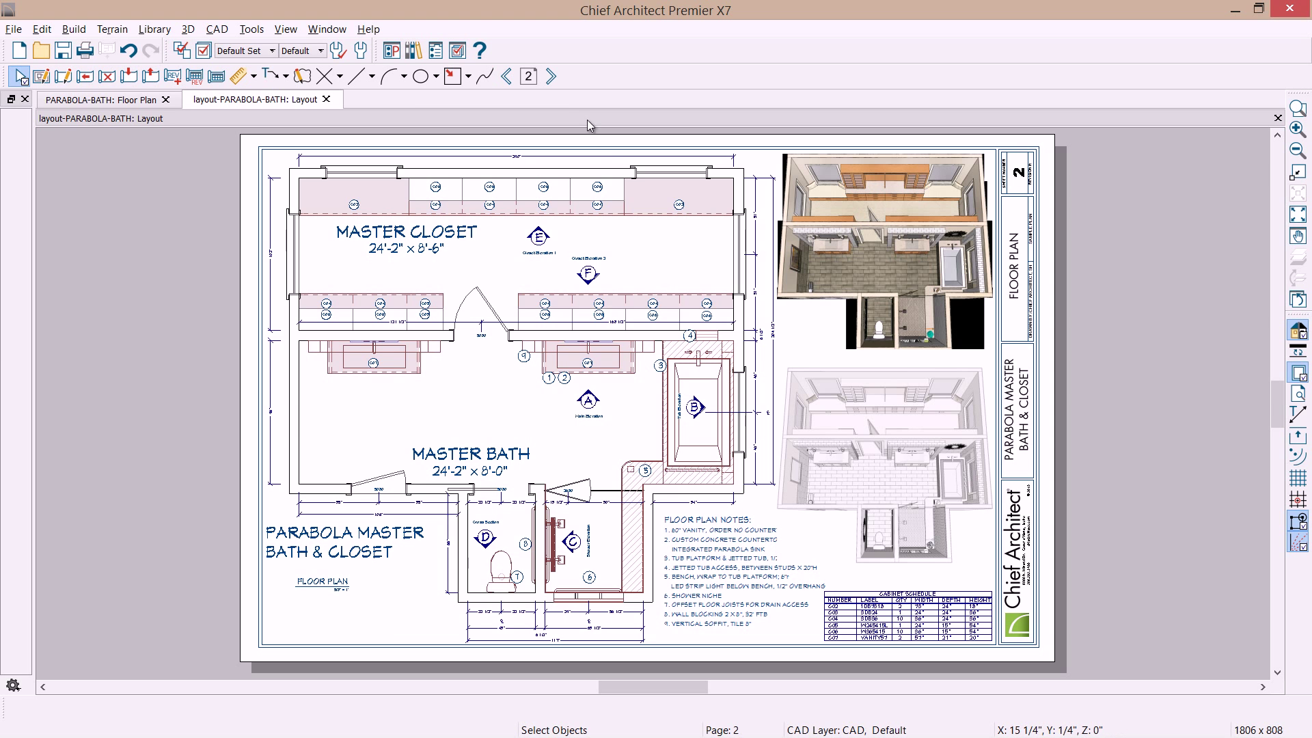
pyautogui.click(551, 77)
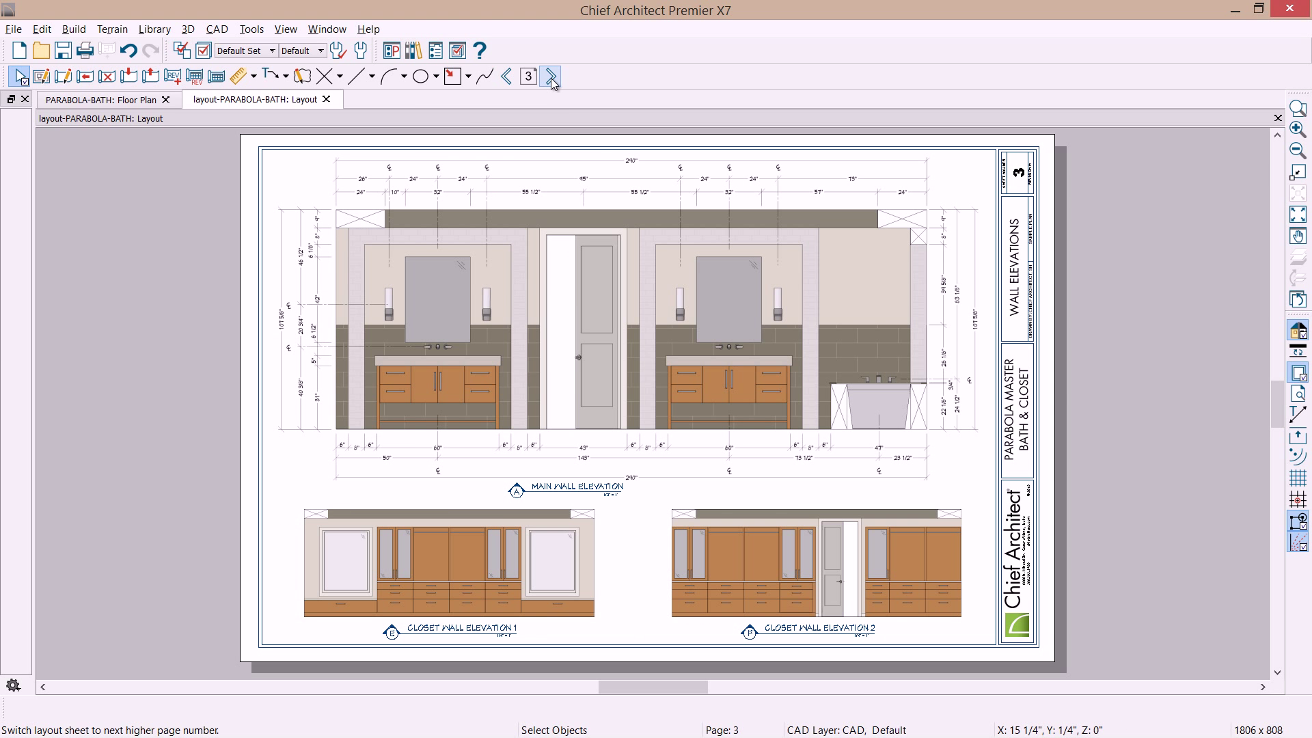
pyautogui.click(551, 77)
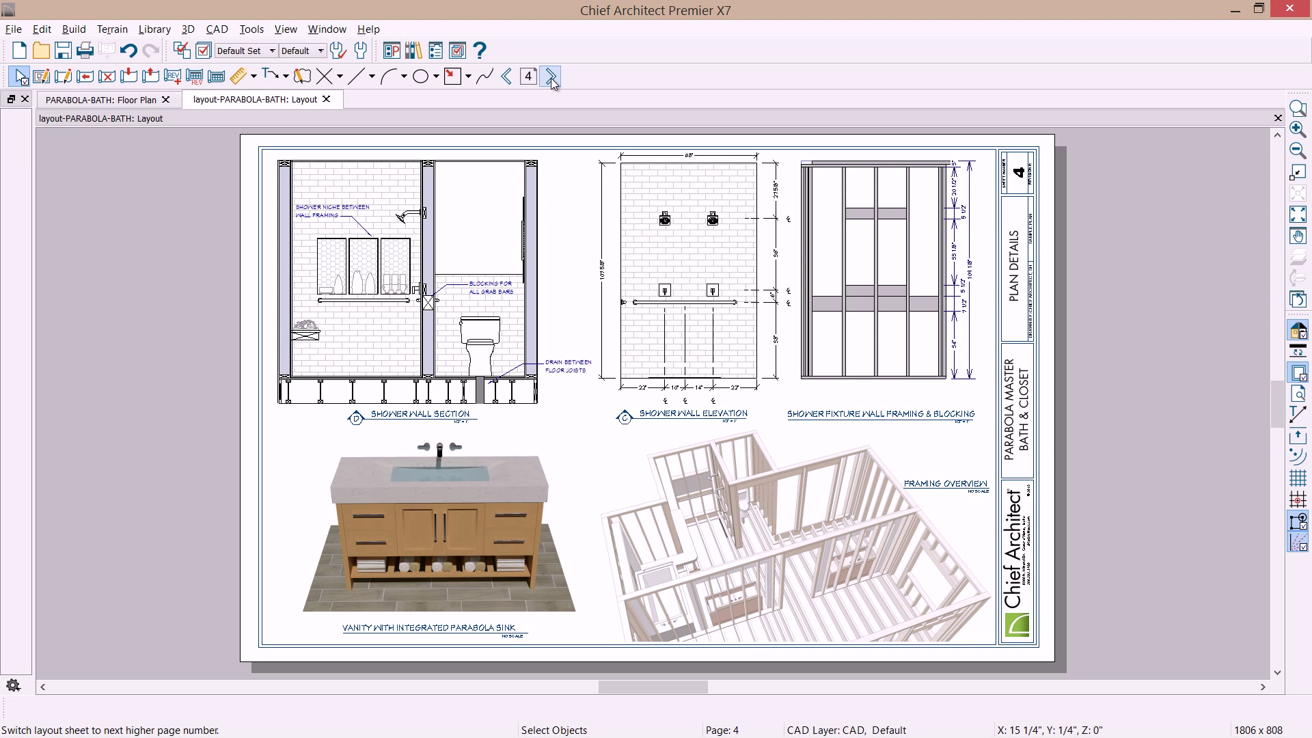
pyautogui.click(551, 77)
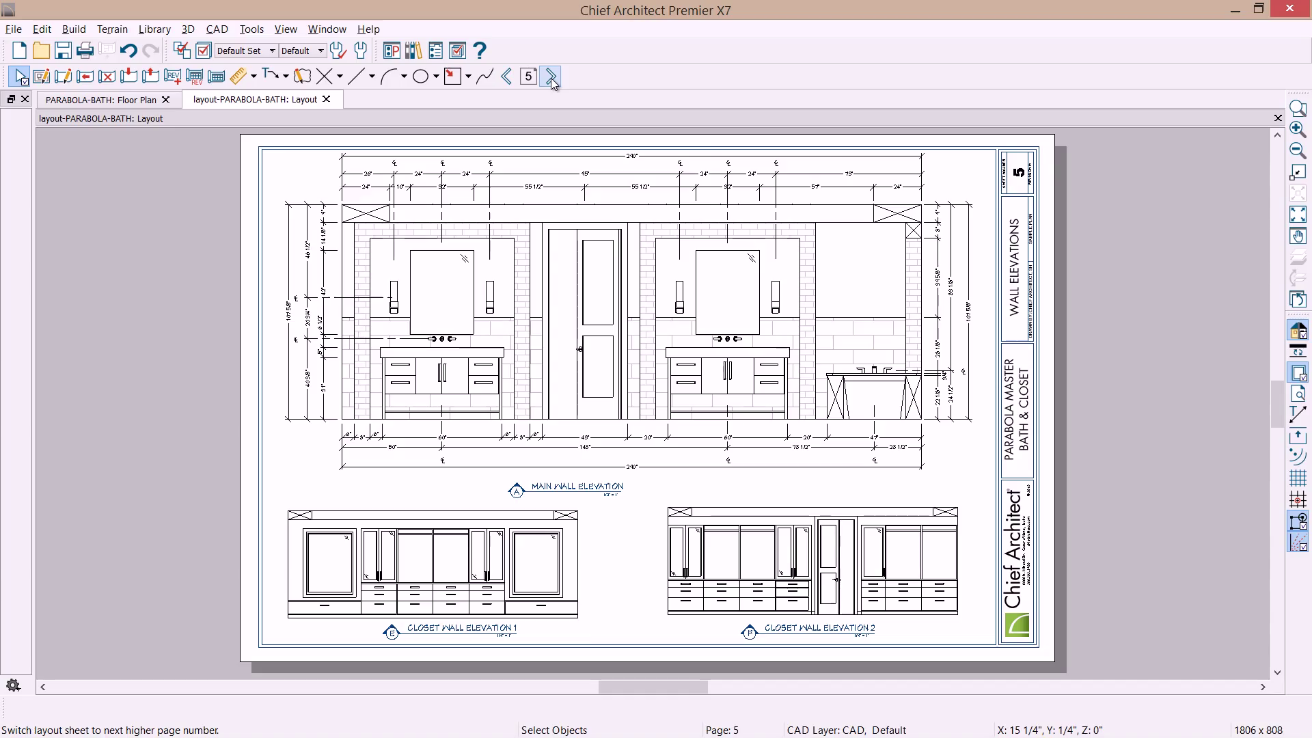
pyautogui.click(551, 76)
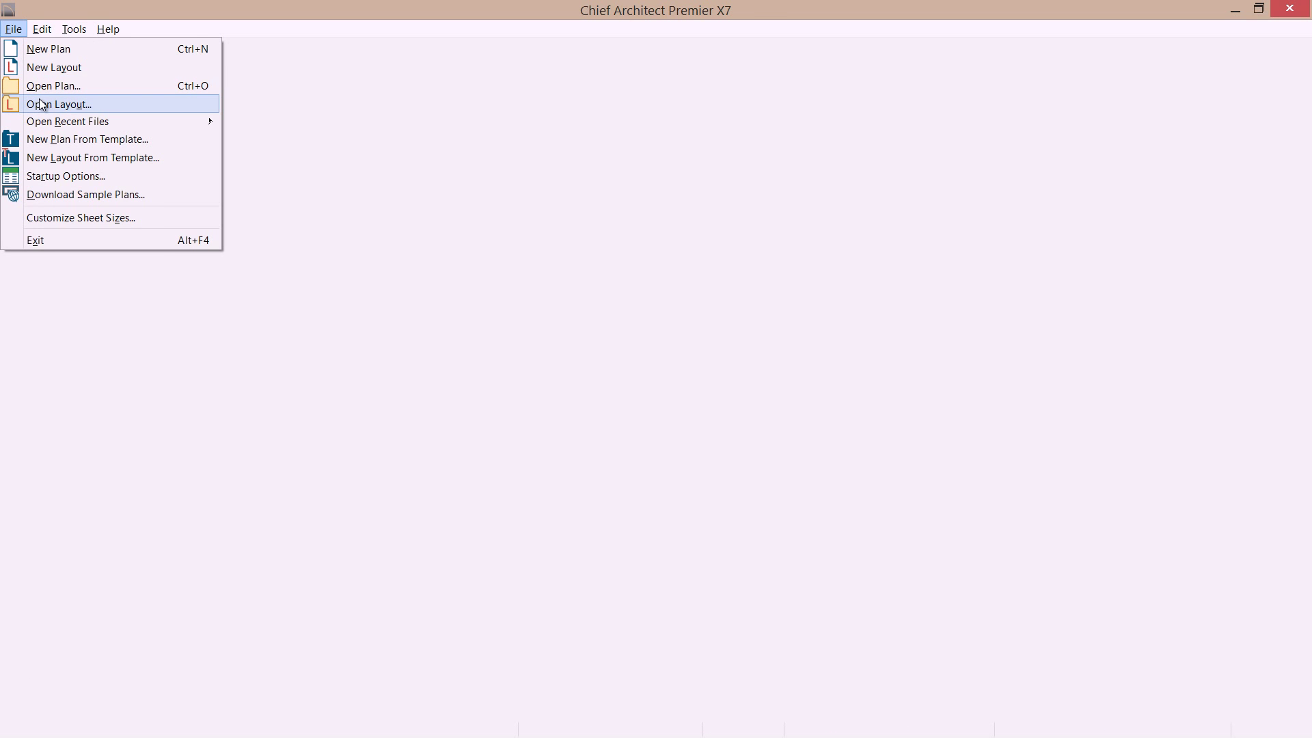
# Open the layout template file X6-Layout-11x17-Tradeshow.layout.
pyautogui.click(41, 104)
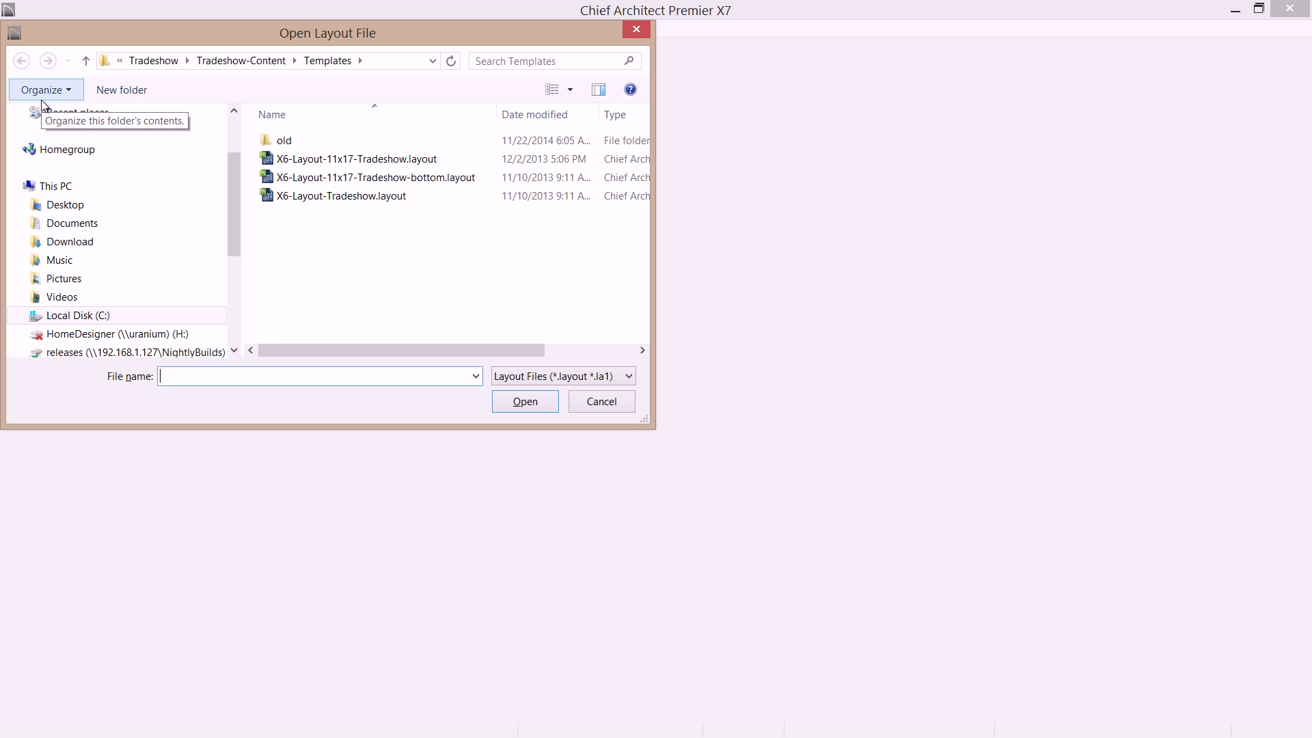
pyautogui.click(435, 161)
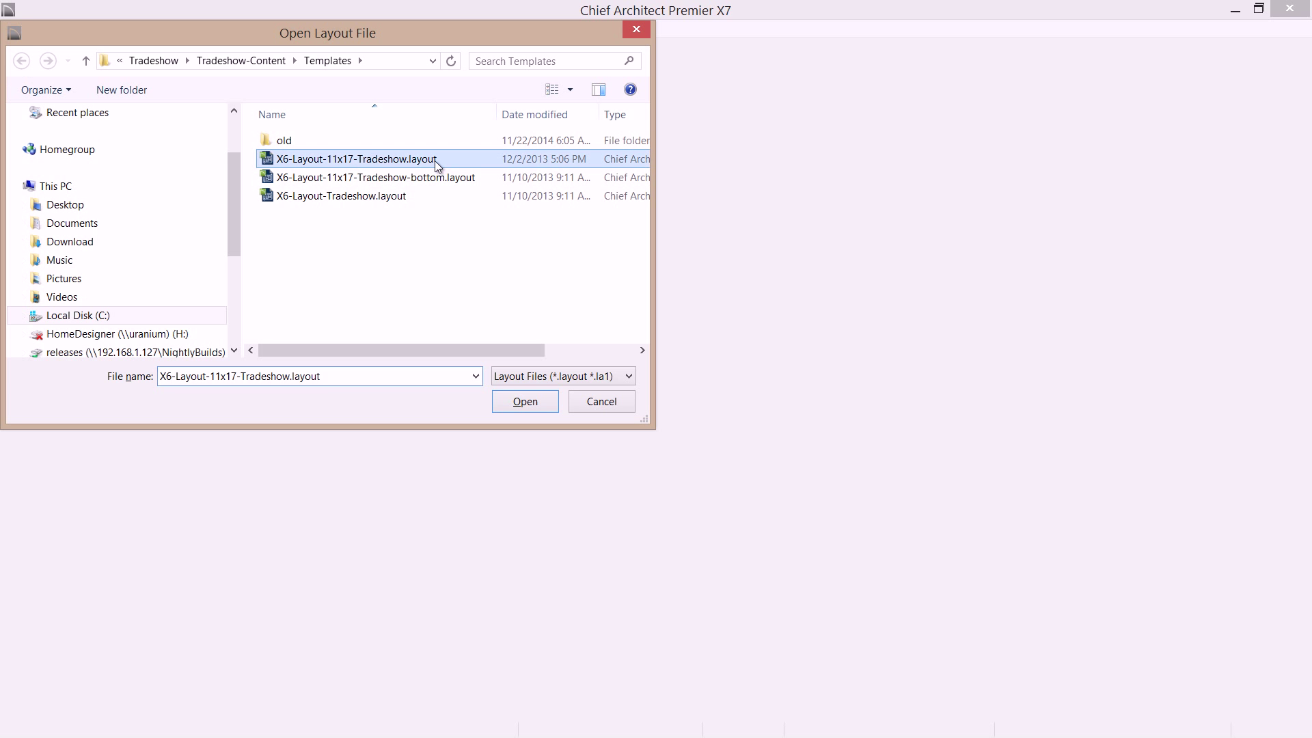
pyautogui.click(527, 402)
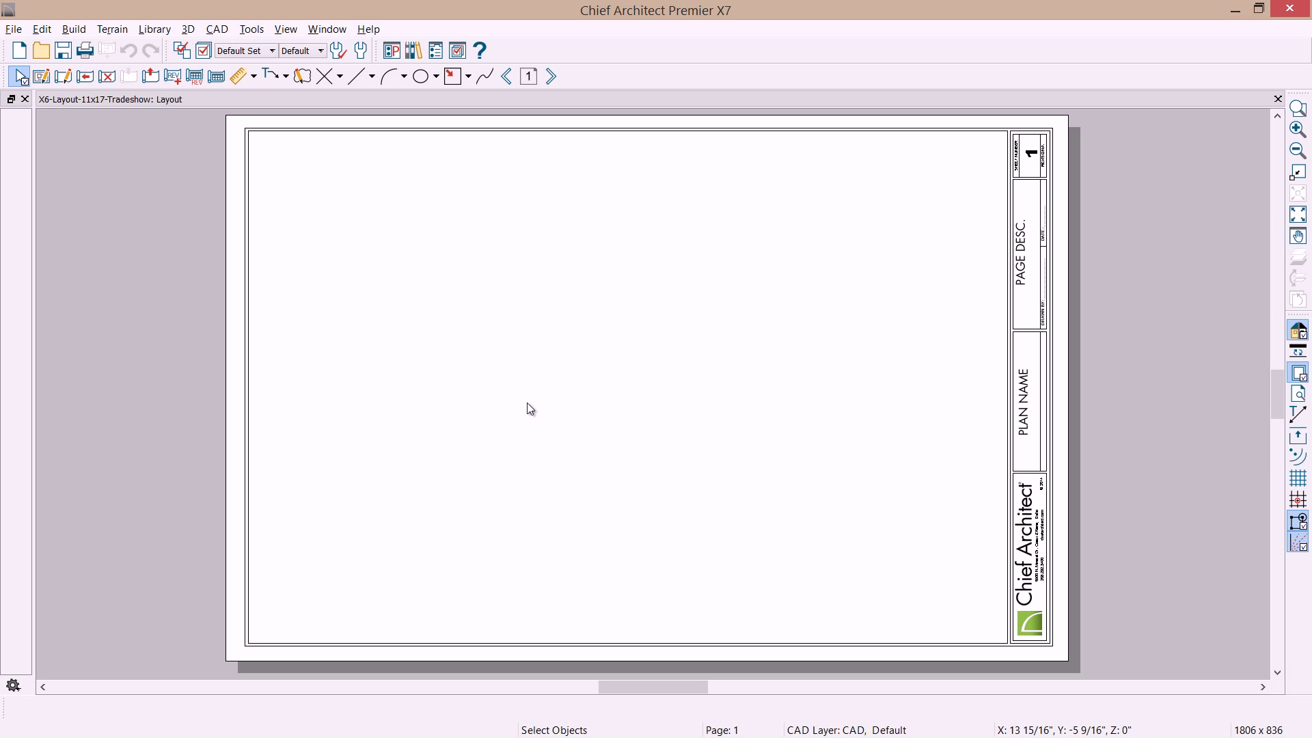
# On layout page 0, replace the title block's PLAN NAME text with PARABOLA BATH, and check it on page 1.
pyautogui.click(509, 78)
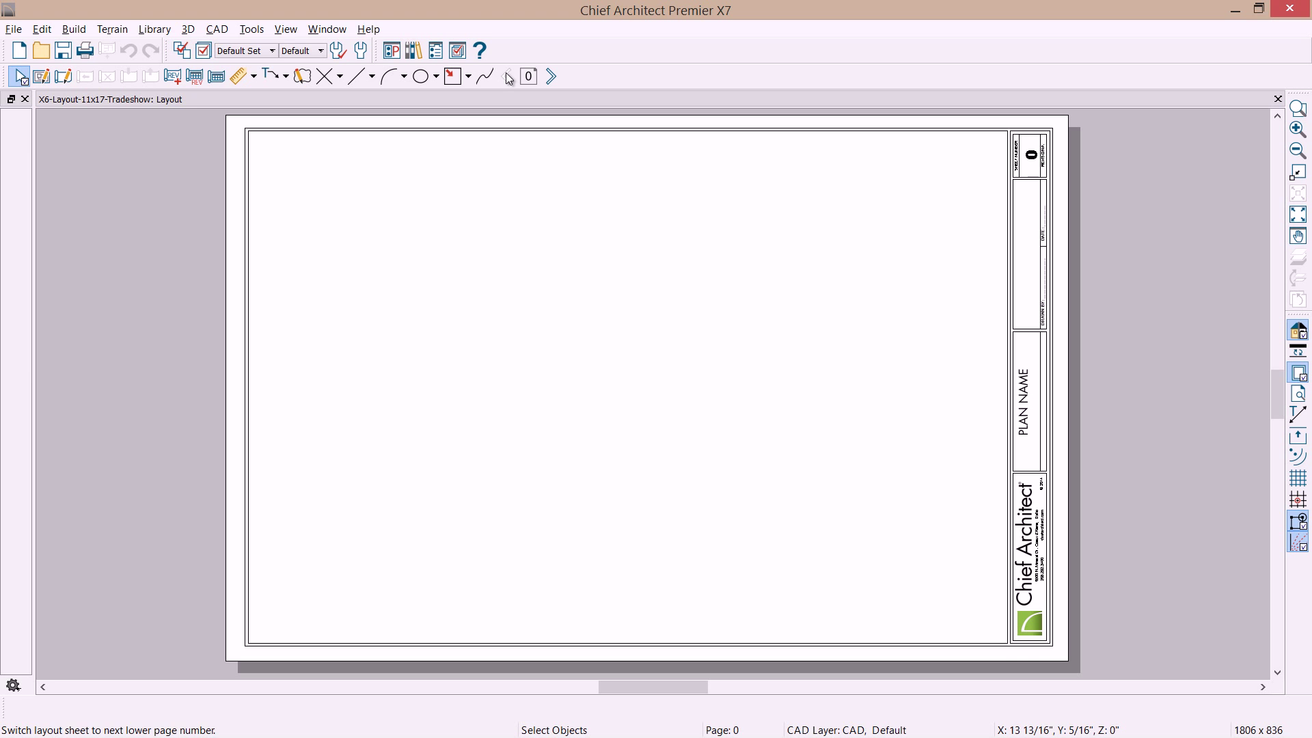
pyautogui.doubleClick(1030, 429)
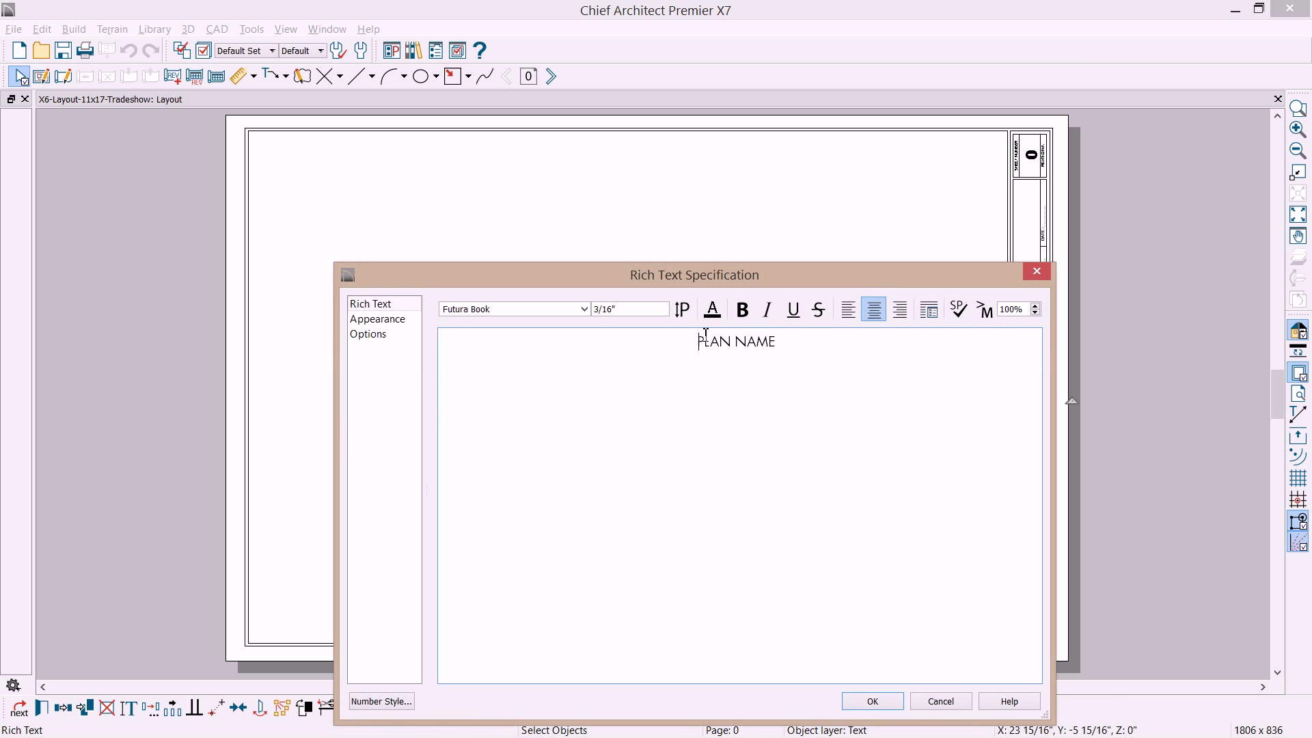
pyautogui.click(699, 340)
pyautogui.write('B')
pyautogui.write('ROB')
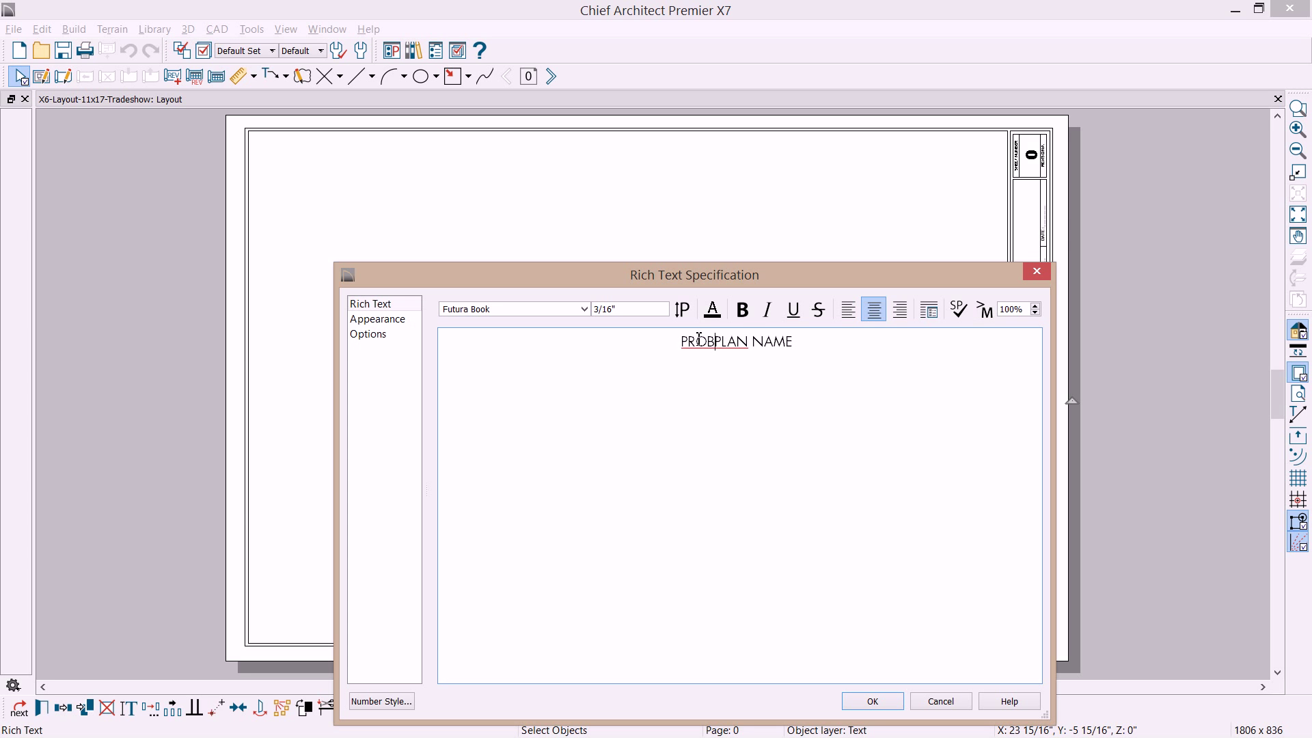
pyautogui.press('BackSpace')
pyautogui.press('BackSpace')
pyautogui.press('BackSpace')
pyautogui.write('ARA')
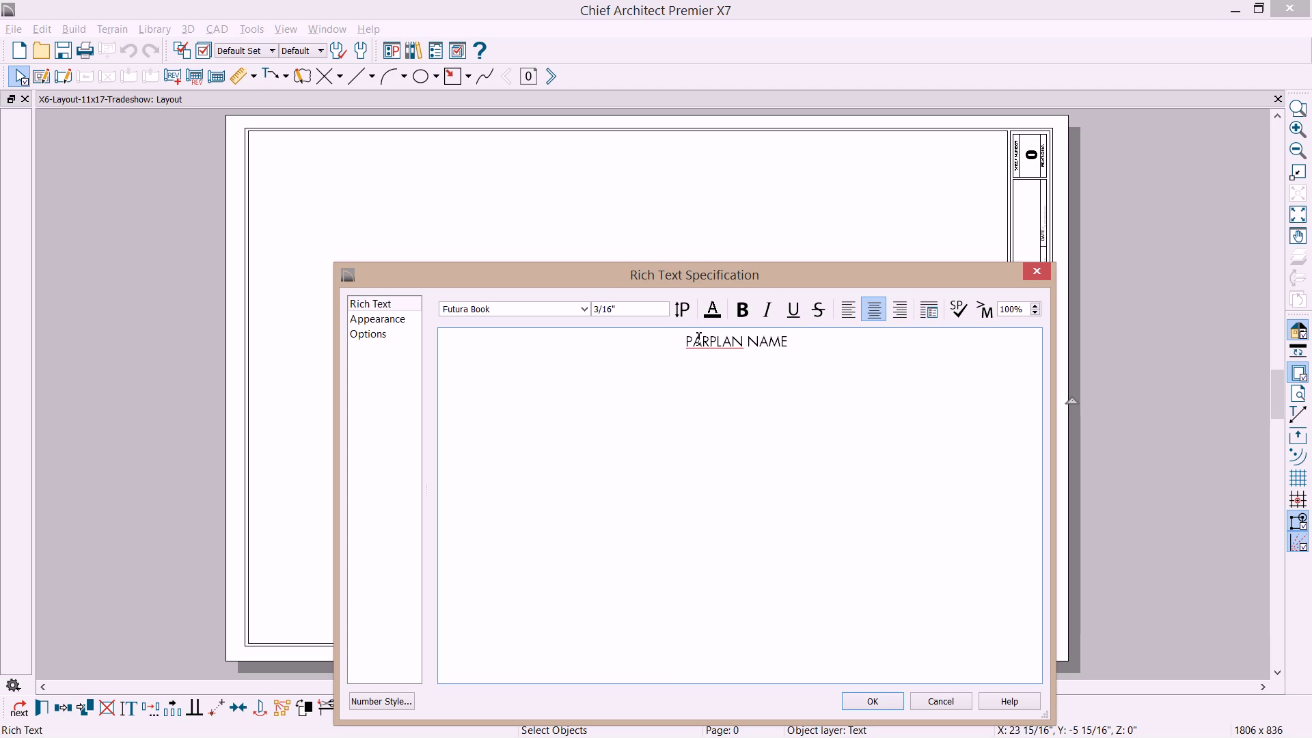
pyautogui.write('BOLA')
pyautogui.press('Delete')
pyautogui.press('Delete')
pyautogui.press('Delete')
pyautogui.press('Delete')
pyautogui.press('Delete')
pyautogui.press('Delete')
pyautogui.press('Delete')
pyautogui.press('Delete')
pyautogui.press('Delete')
pyautogui.write('BATH')
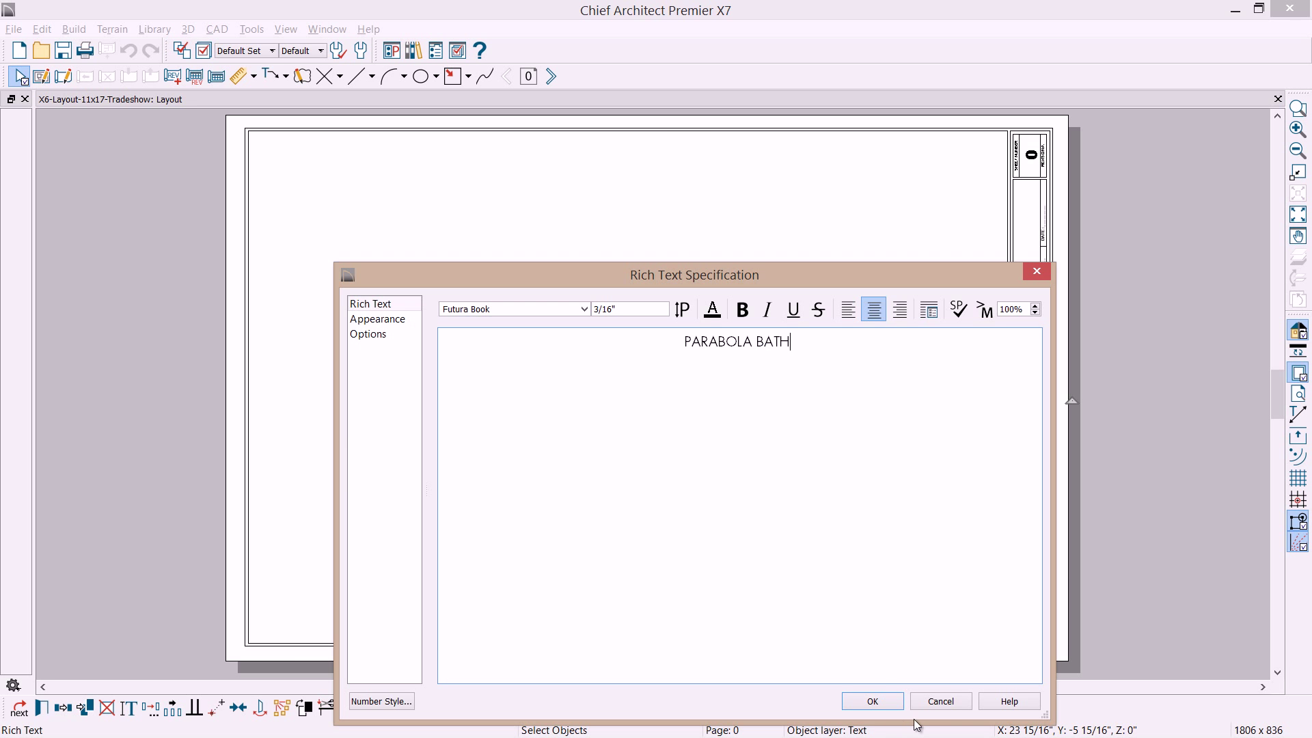
pyautogui.click(886, 701)
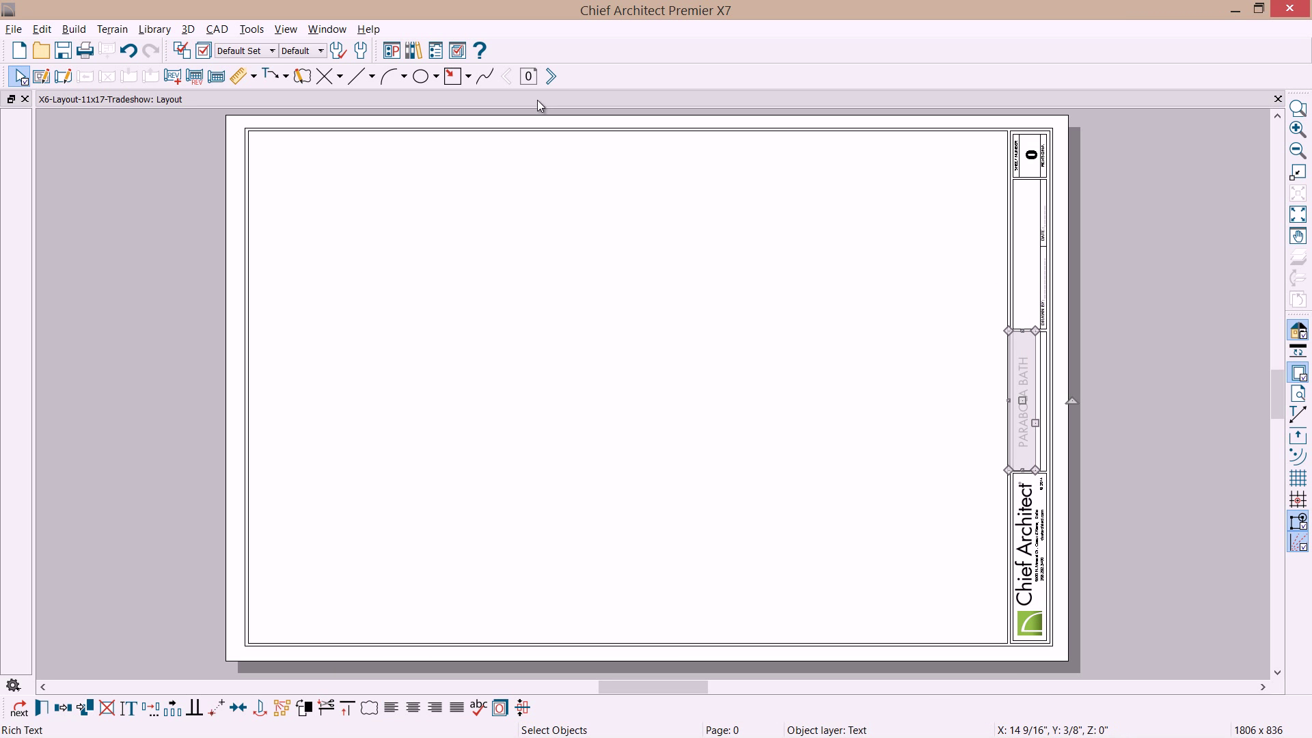
pyautogui.click(551, 77)
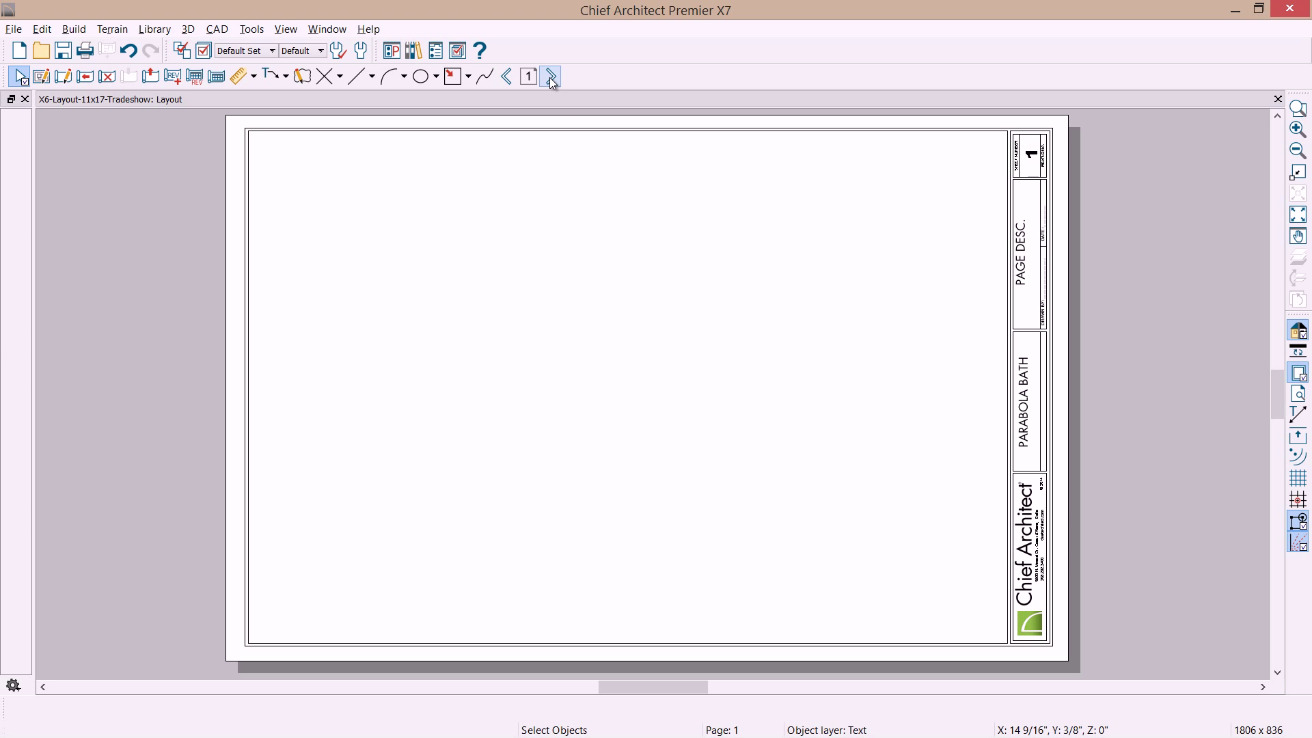
# Examine the page-number text macro in page 0's title block and the available global macros, leaving the text unchanged.
pyautogui.click(509, 77)
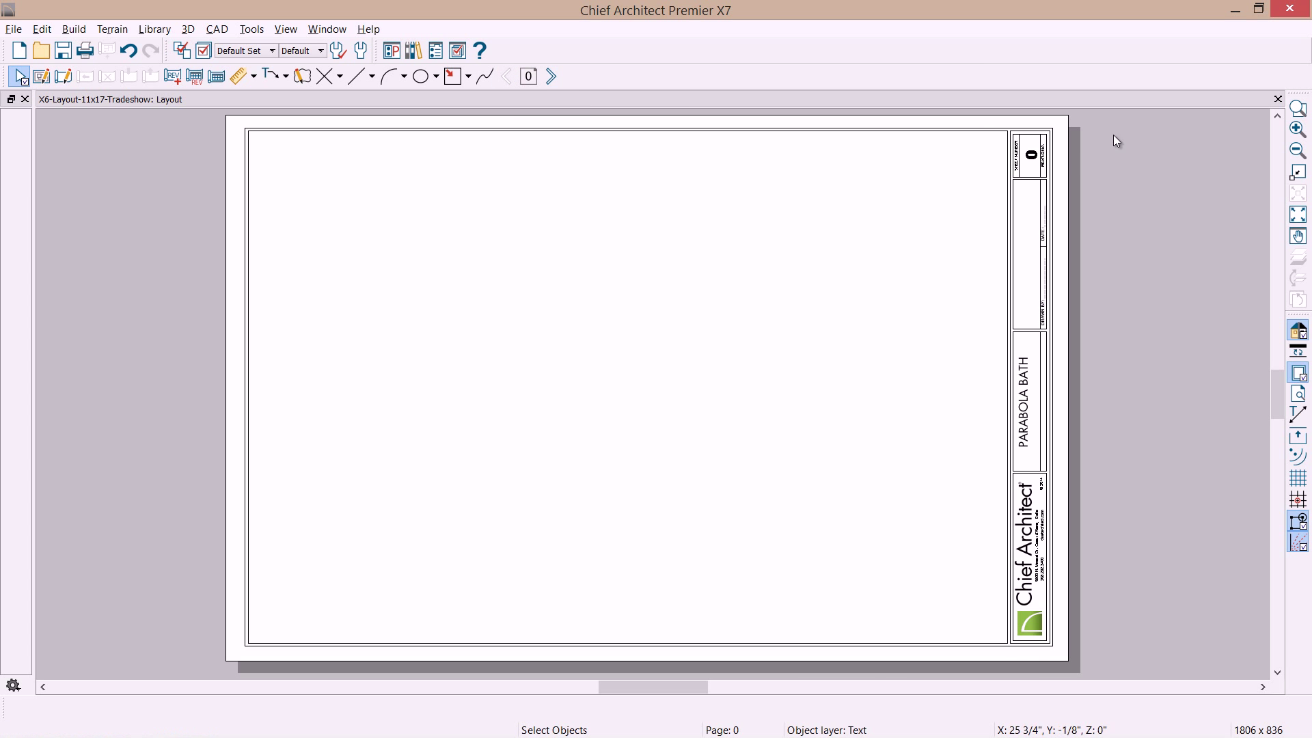
pyautogui.click(1035, 164)
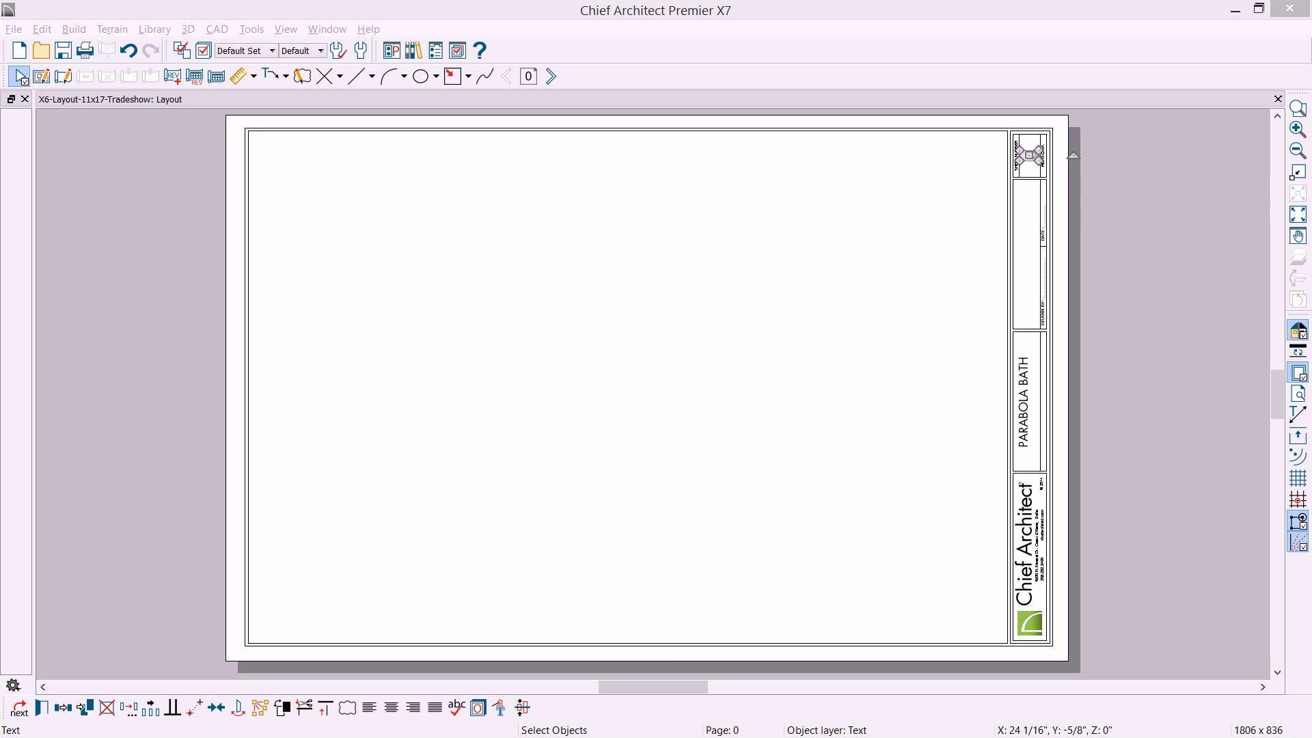
pyautogui.press('Return')
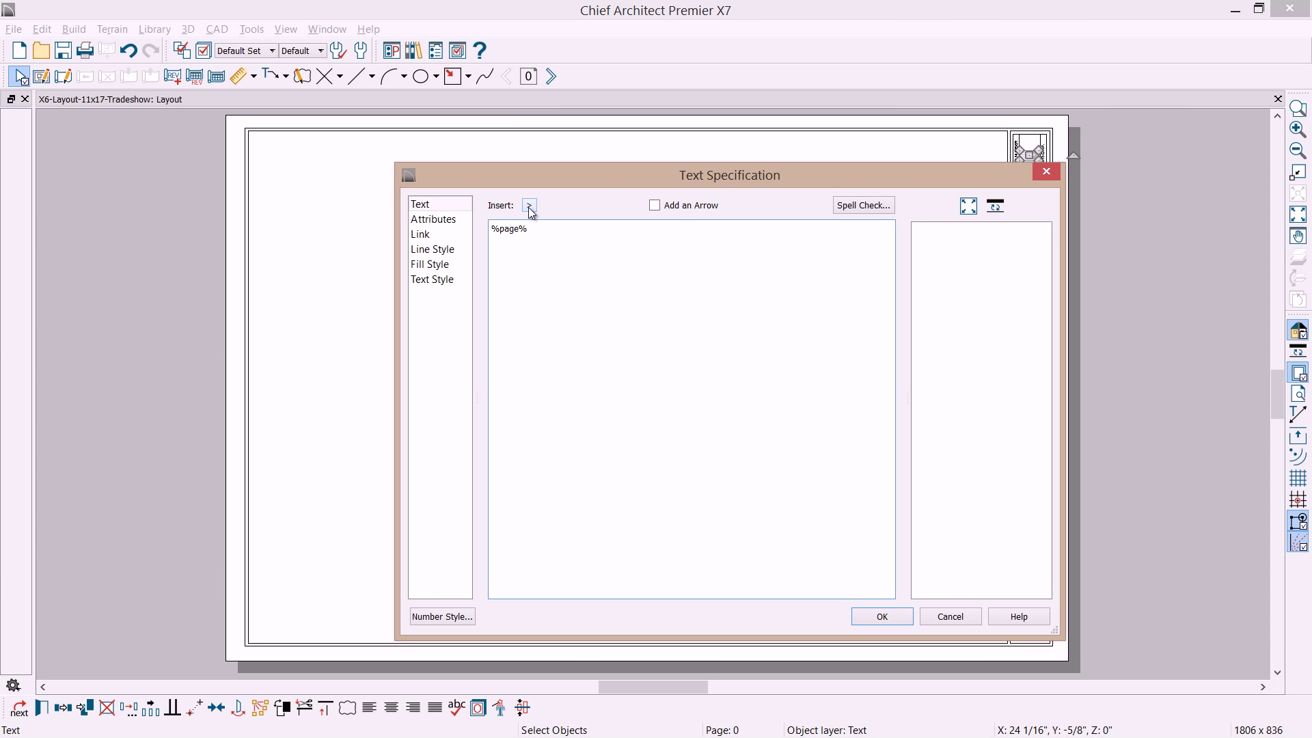
pyautogui.click(530, 206)
pyautogui.moveTo(608, 220)
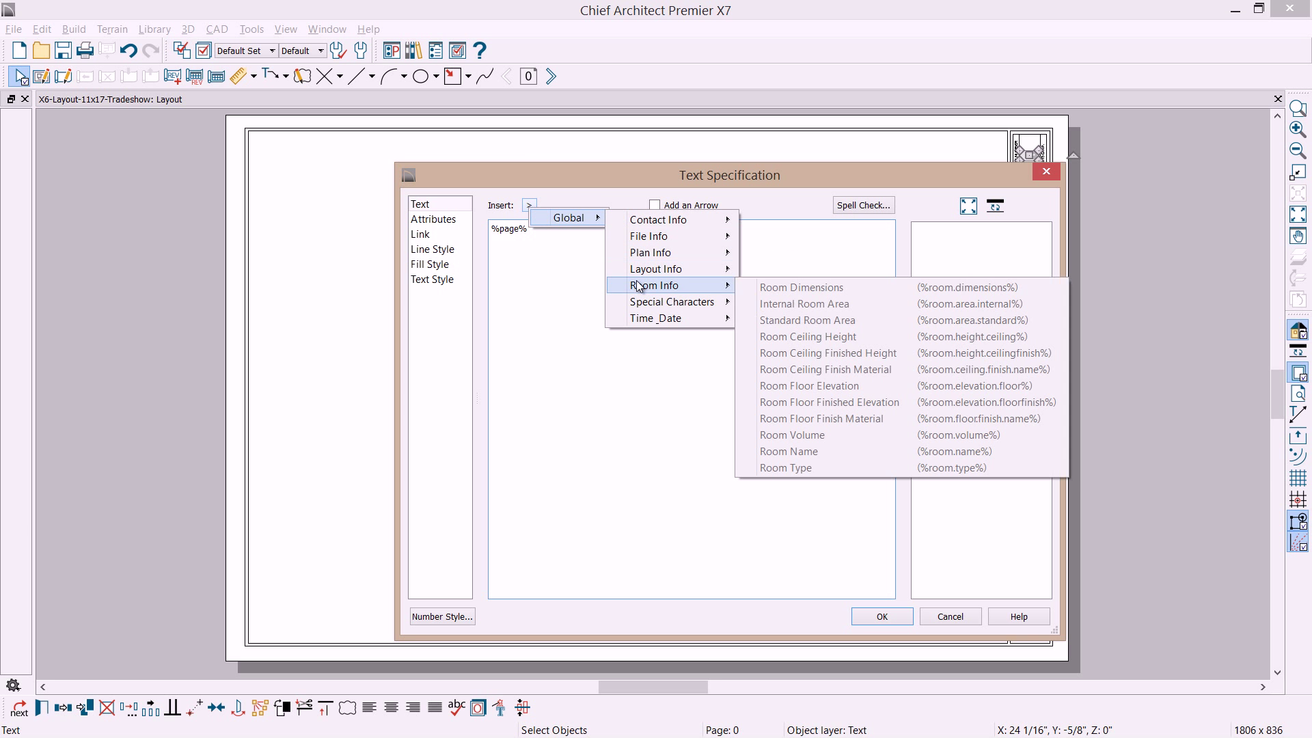
pyautogui.click(958, 618)
pyautogui.click(958, 617)
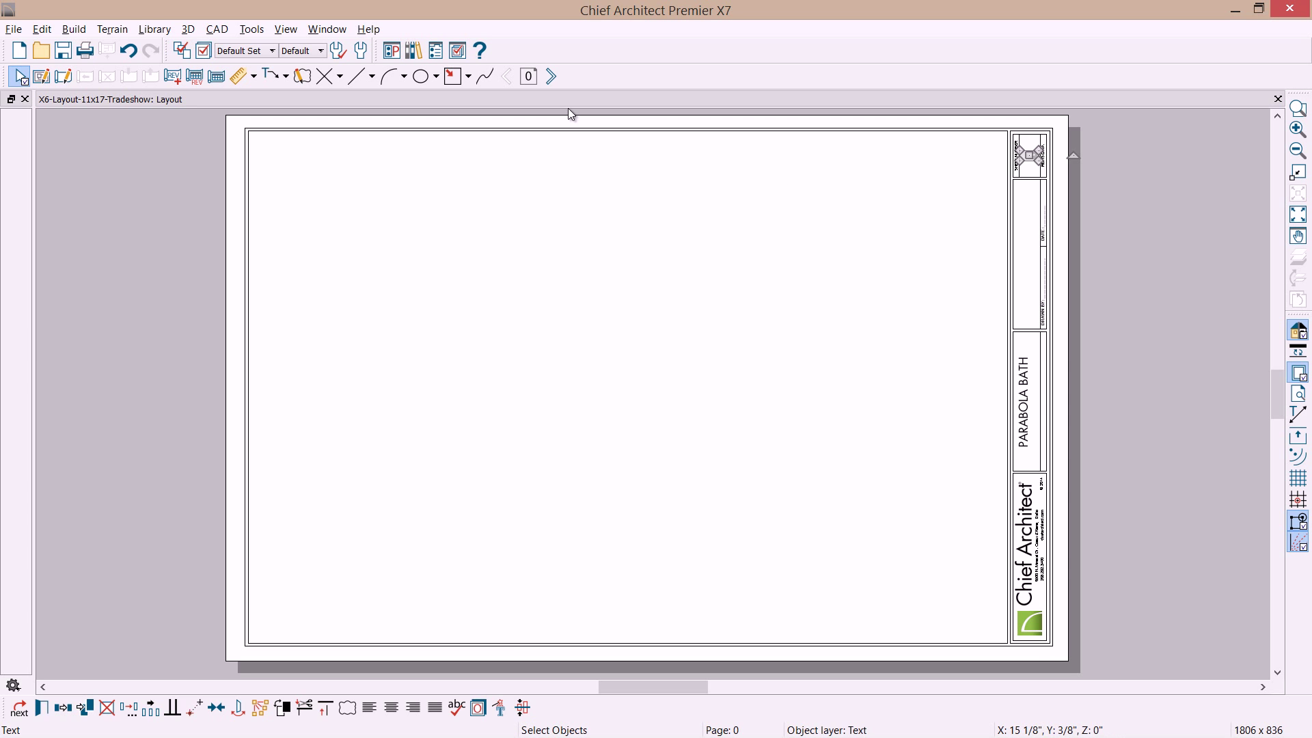
# Place the bathroom ray trace picture on layout page 1.
pyautogui.click(552, 75)
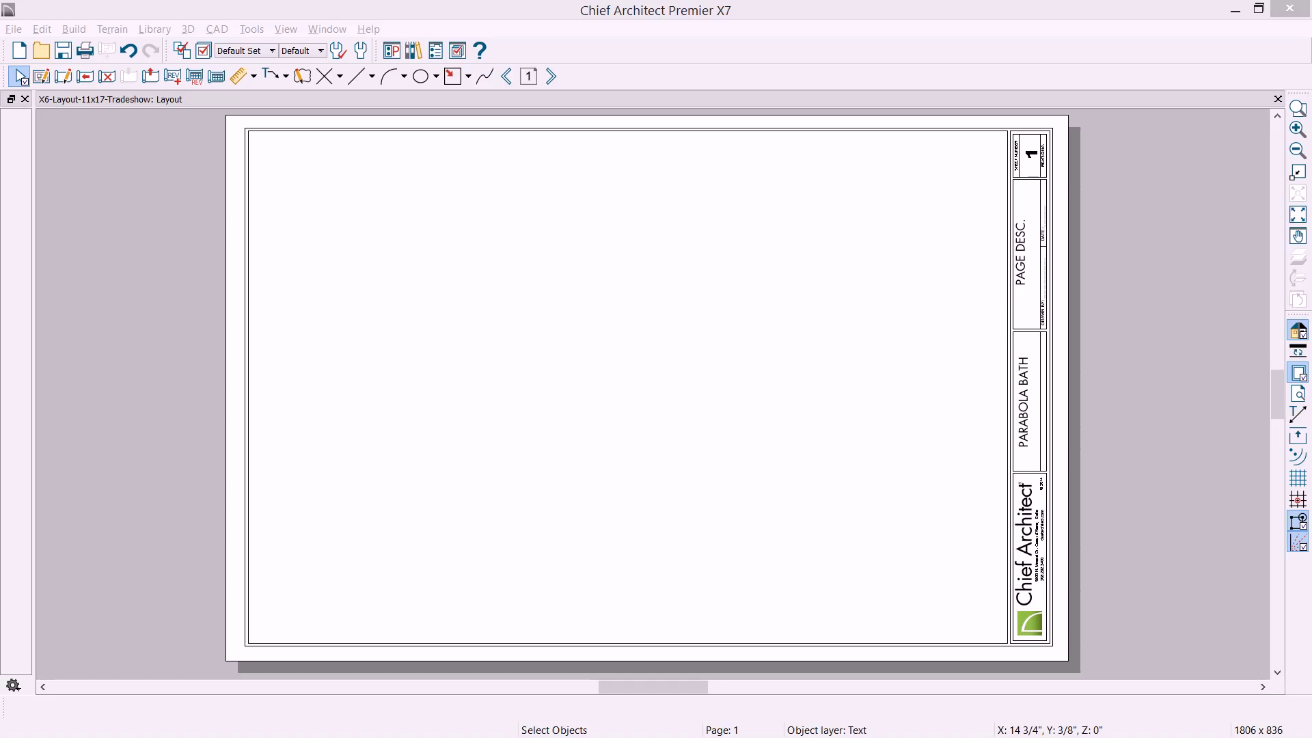
pyautogui.moveTo(715, 536); pyautogui.dragTo(634, 369)
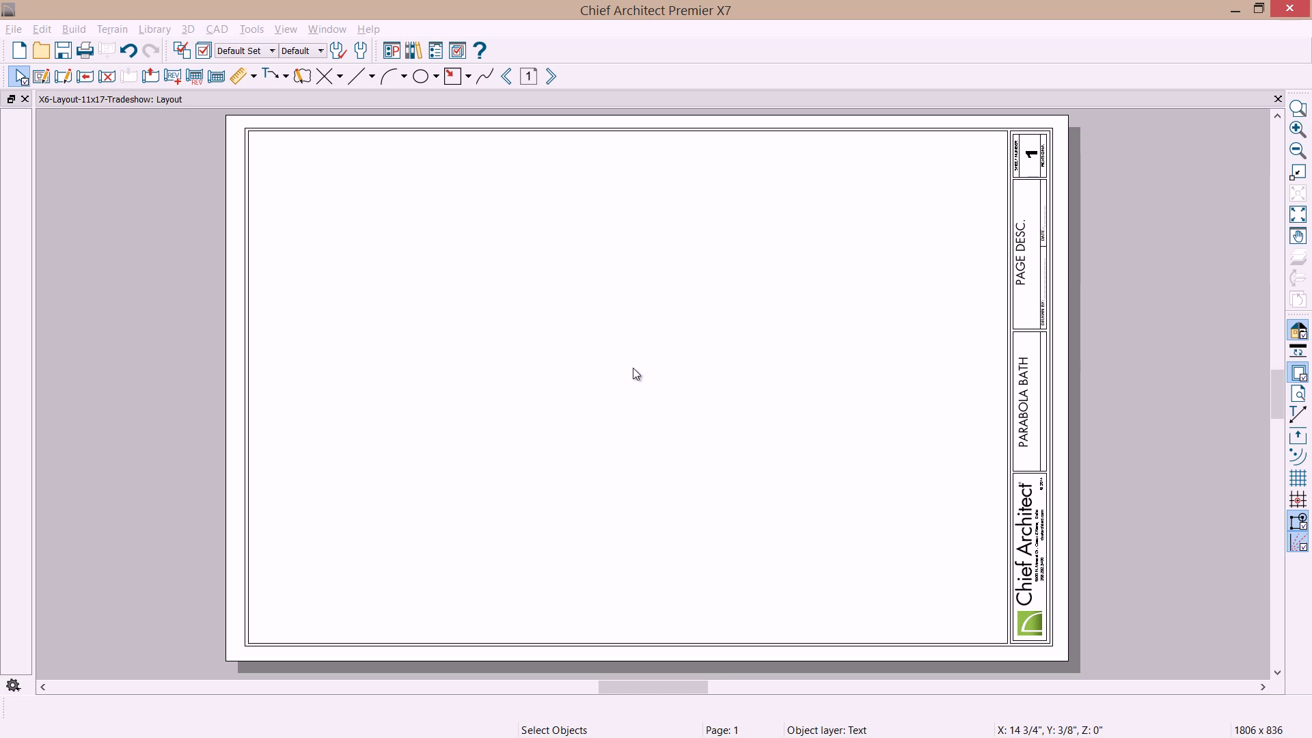
pyautogui.click(194, 267)
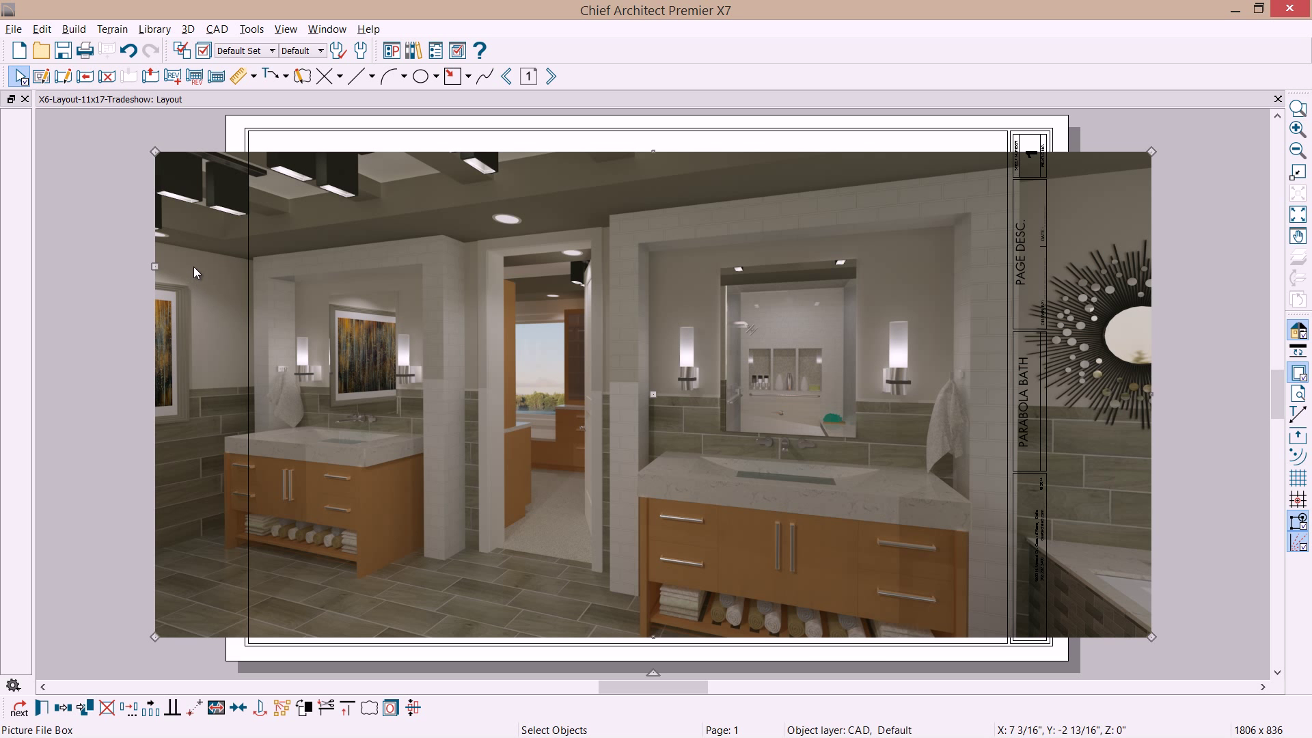
# Scale the bathroom picture down proportionally and position it inside the page border, beside the title block.
pyautogui.moveTo(152, 153); pyautogui.dragTo(362, 252)
pyautogui.moveTo(760, 451); pyautogui.dragTo(628, 342)
pyautogui.moveTo(1040, 539); pyautogui.dragTo(986, 513)
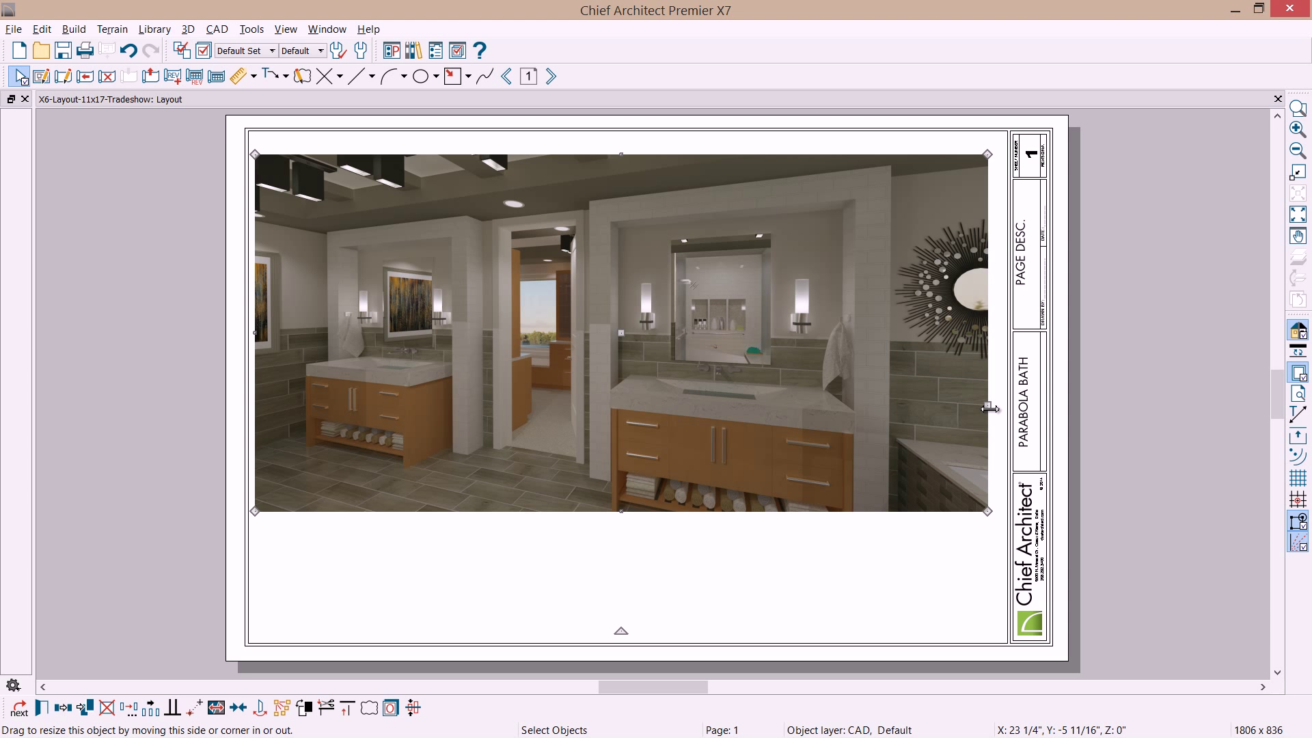
# Crop and restore the right edge of the bathroom picture, and move the picture down 1 inch.
pyautogui.moveTo(989, 408); pyautogui.dragTo(894, 411)
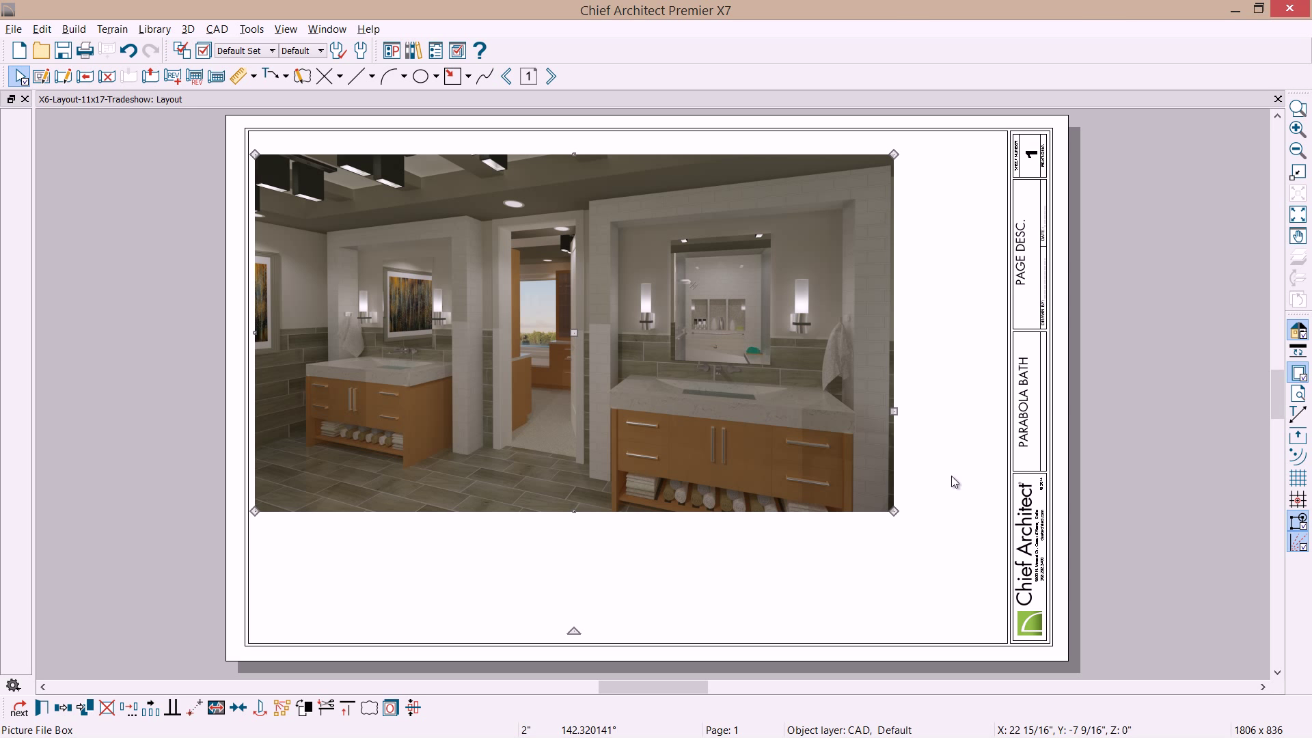
pyautogui.moveTo(894, 411); pyautogui.dragTo(989, 408)
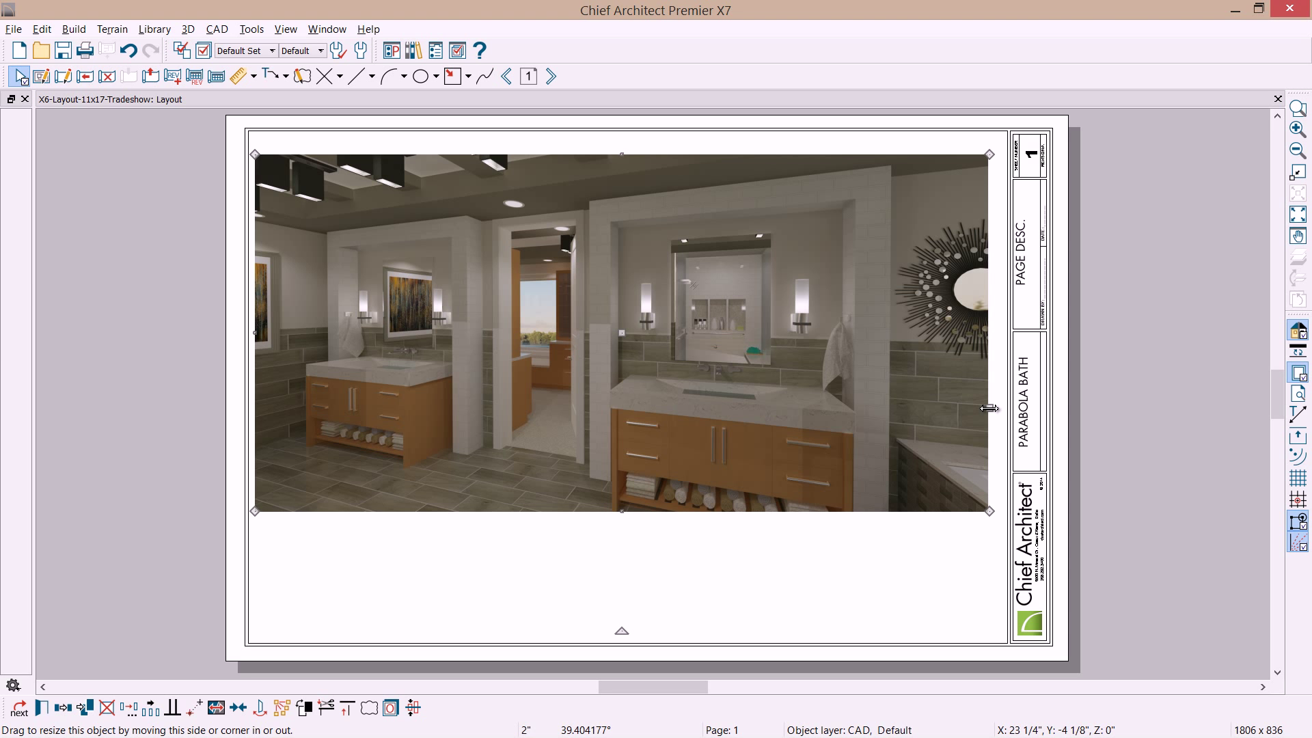
pyautogui.click(626, 350)
pyautogui.moveTo(626, 351); pyautogui.dragTo(626, 388)
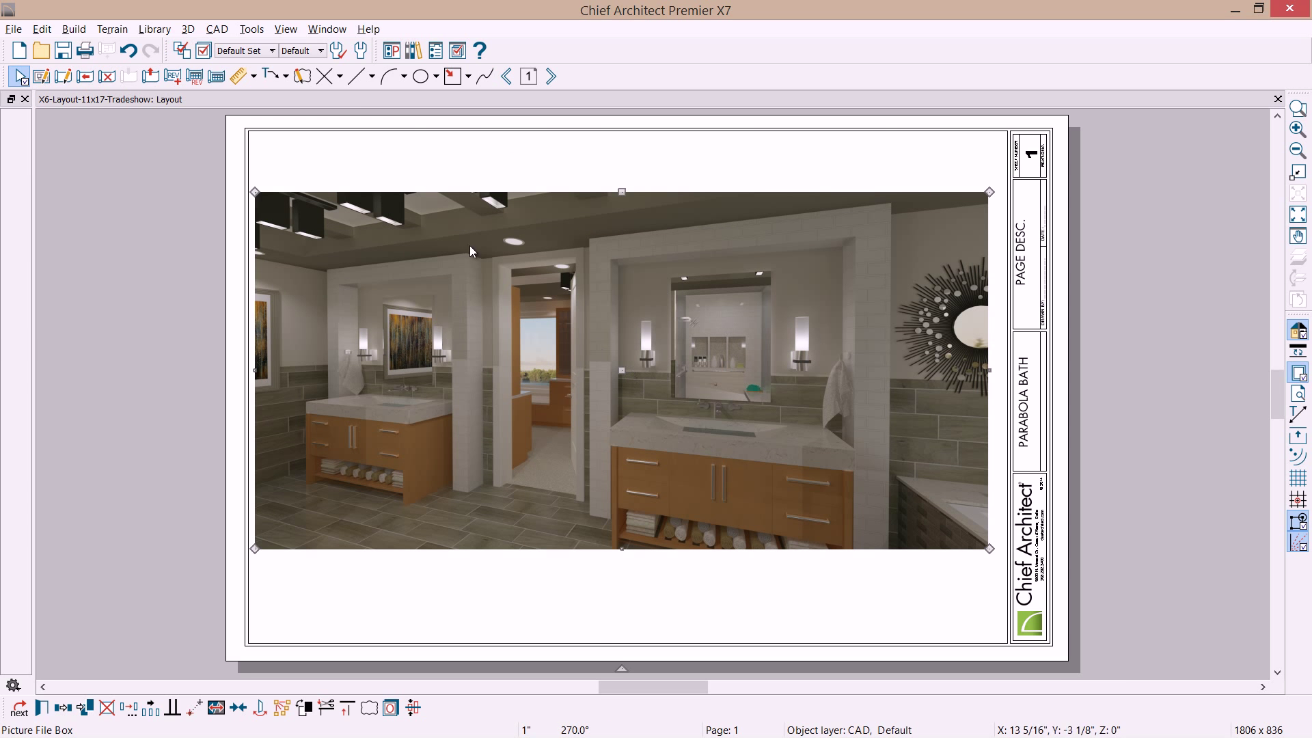
# Add a rich text box above the right half of the picture containing the title PARABOLA.
pyautogui.click(287, 78)
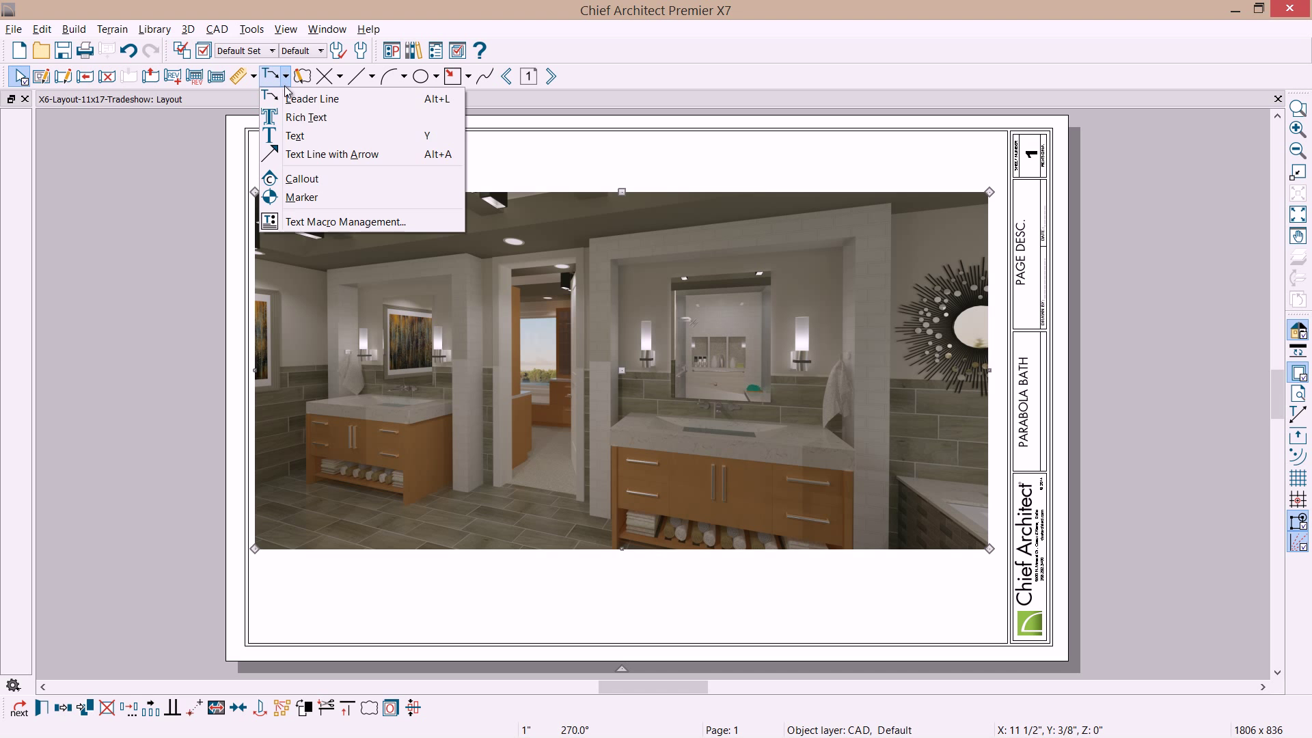
pyautogui.click(311, 118)
pyautogui.moveTo(633, 158); pyautogui.dragTo(933, 187)
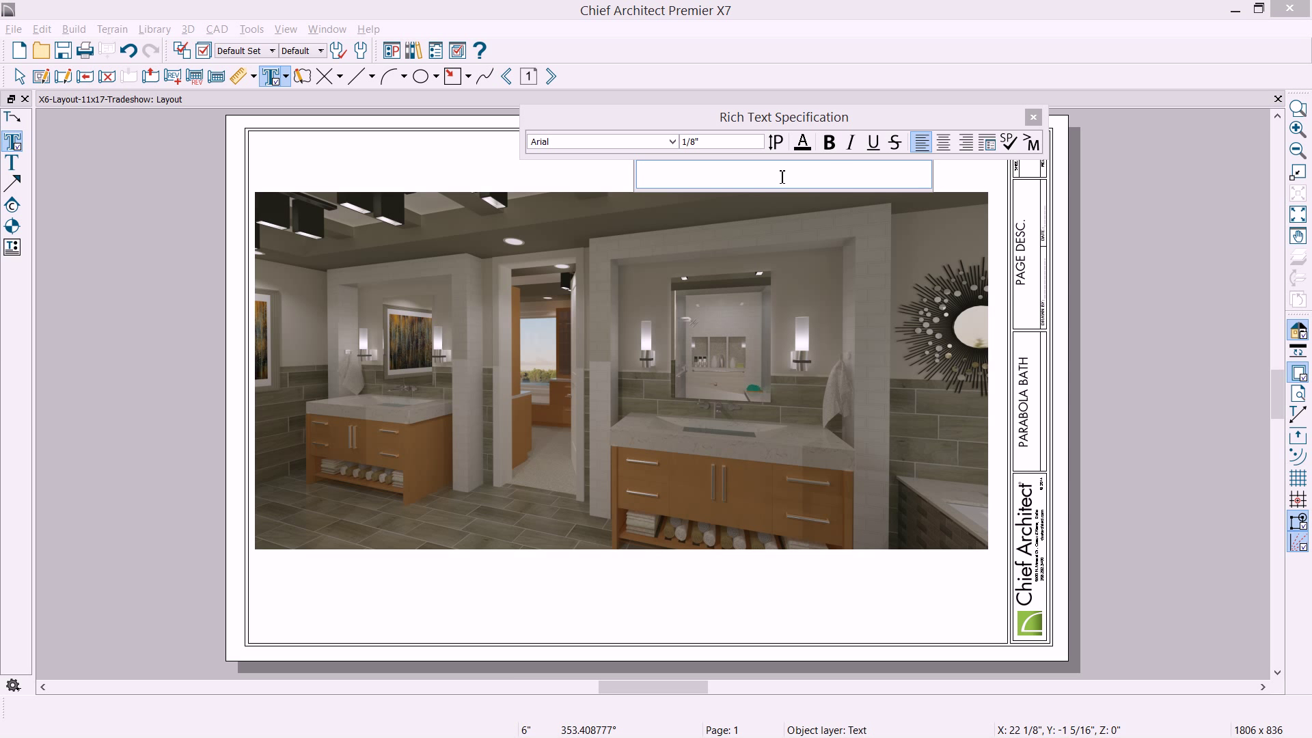
pyautogui.write('PRO')
pyautogui.press('BackSpace')
pyautogui.press('BackSpace')
pyautogui.press('BackSpace')
pyautogui.write('PARABOLA')
# Change the PARABOLA title to a light sans-serif font and select its text box.
pyautogui.moveTo(743, 174); pyautogui.dragTo(617, 158)
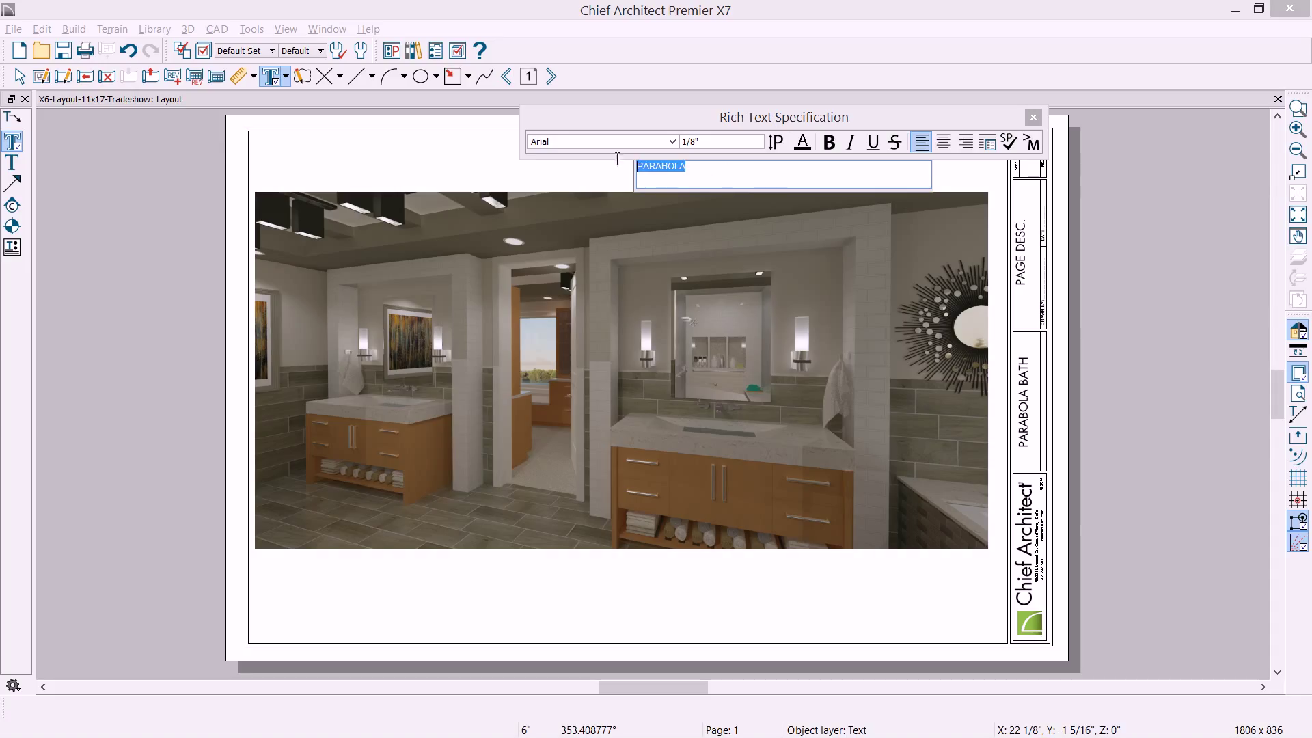
pyautogui.click(673, 142)
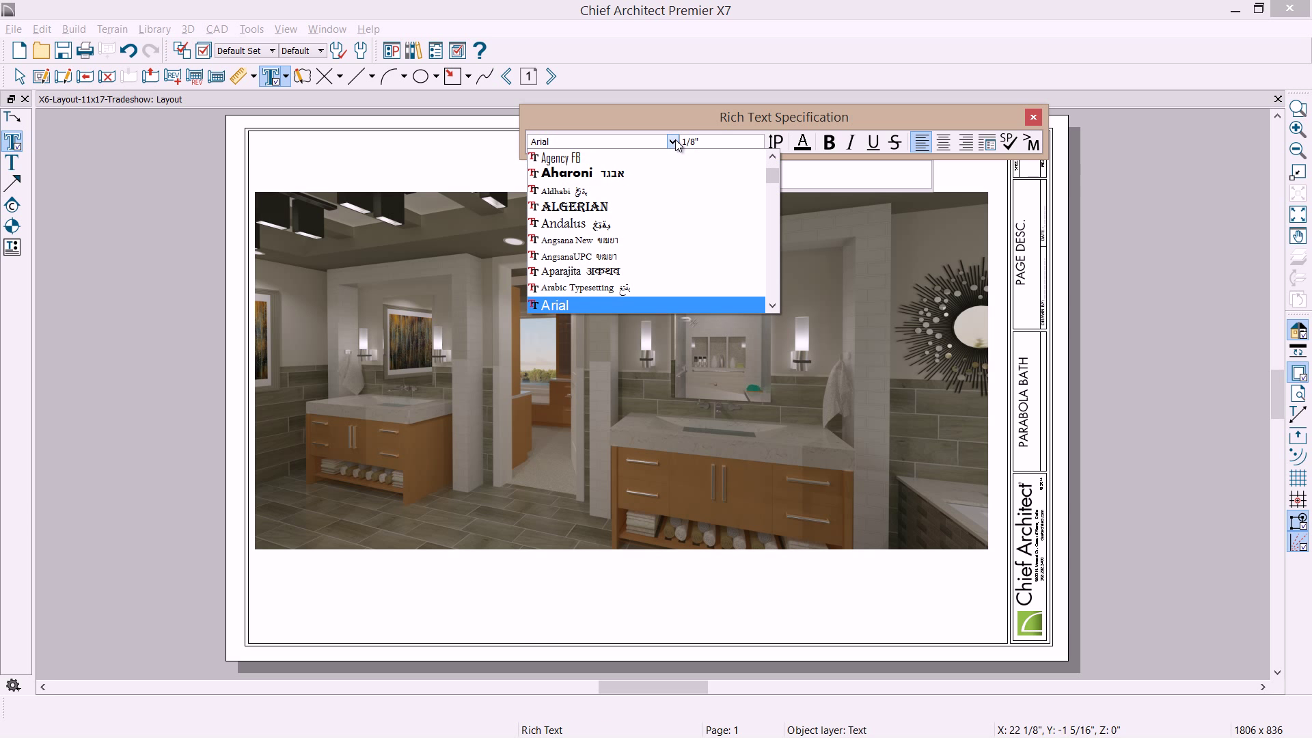
pyautogui.scroll(-15, 625, 304)
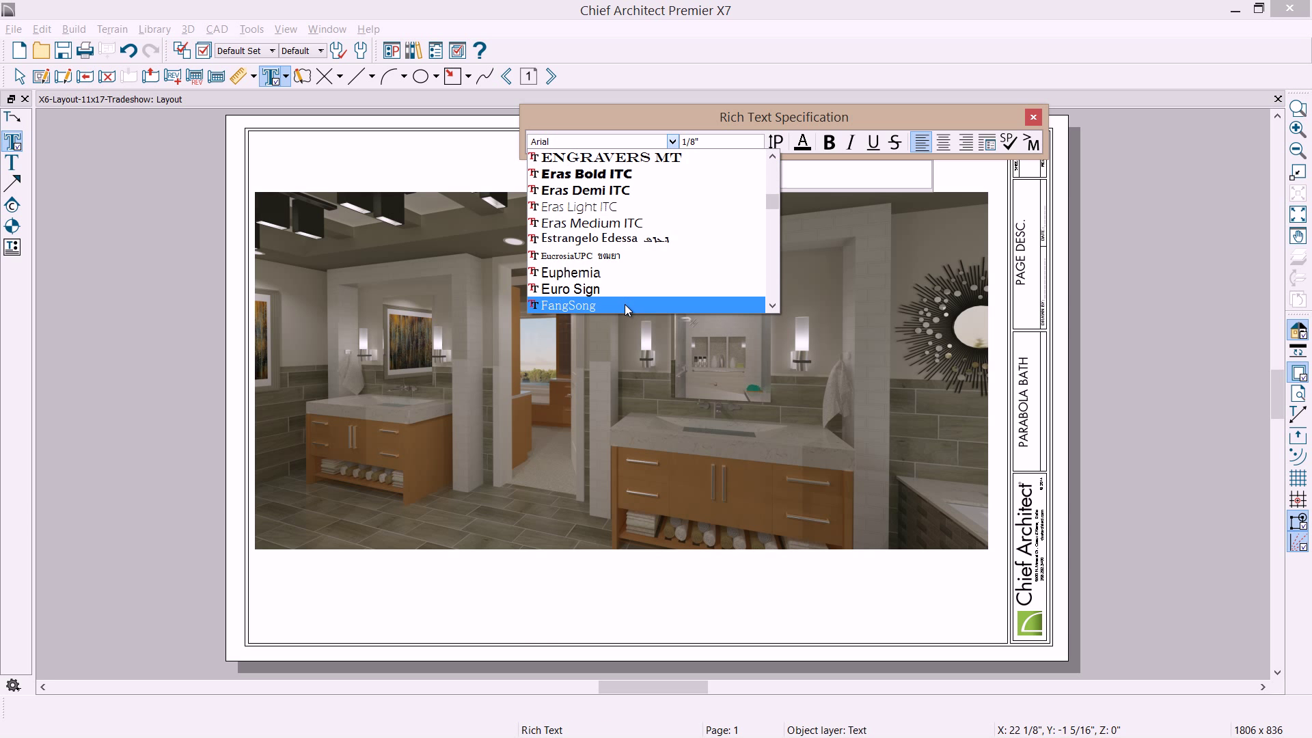
pyautogui.scroll(-6, 625, 304)
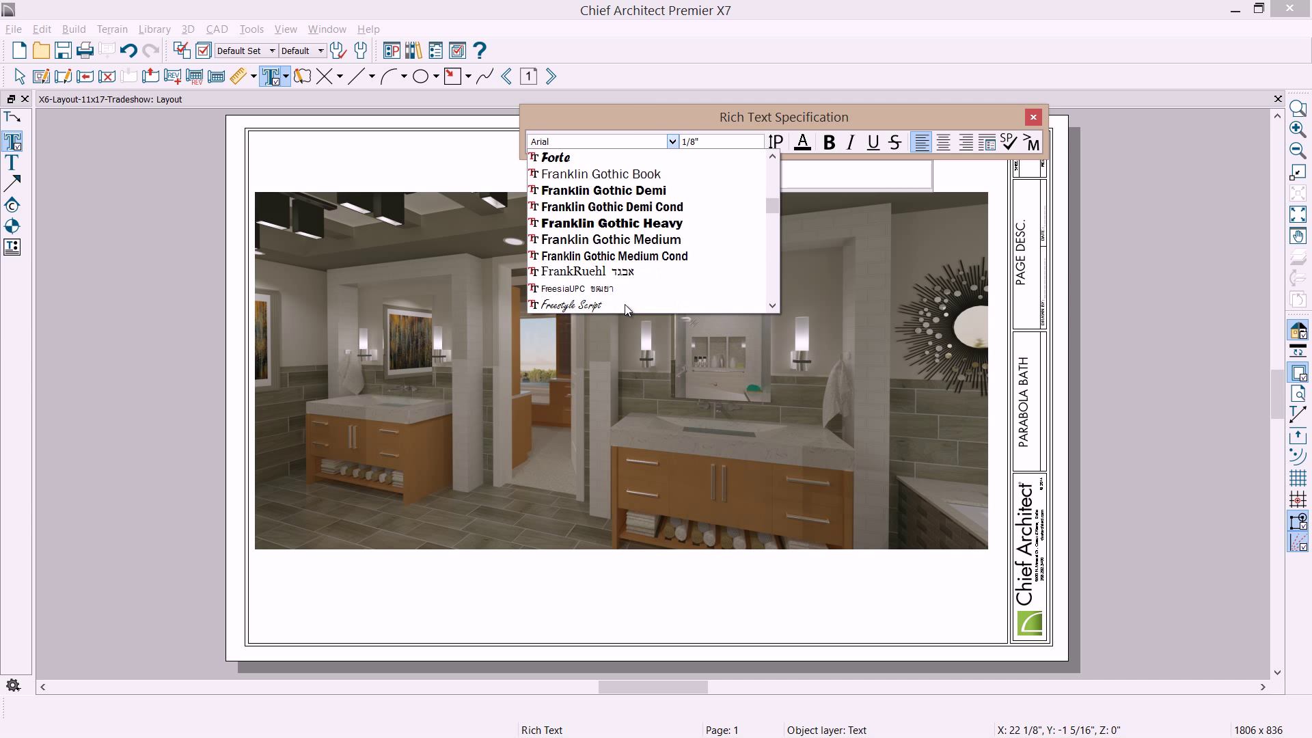
pyautogui.click(596, 272)
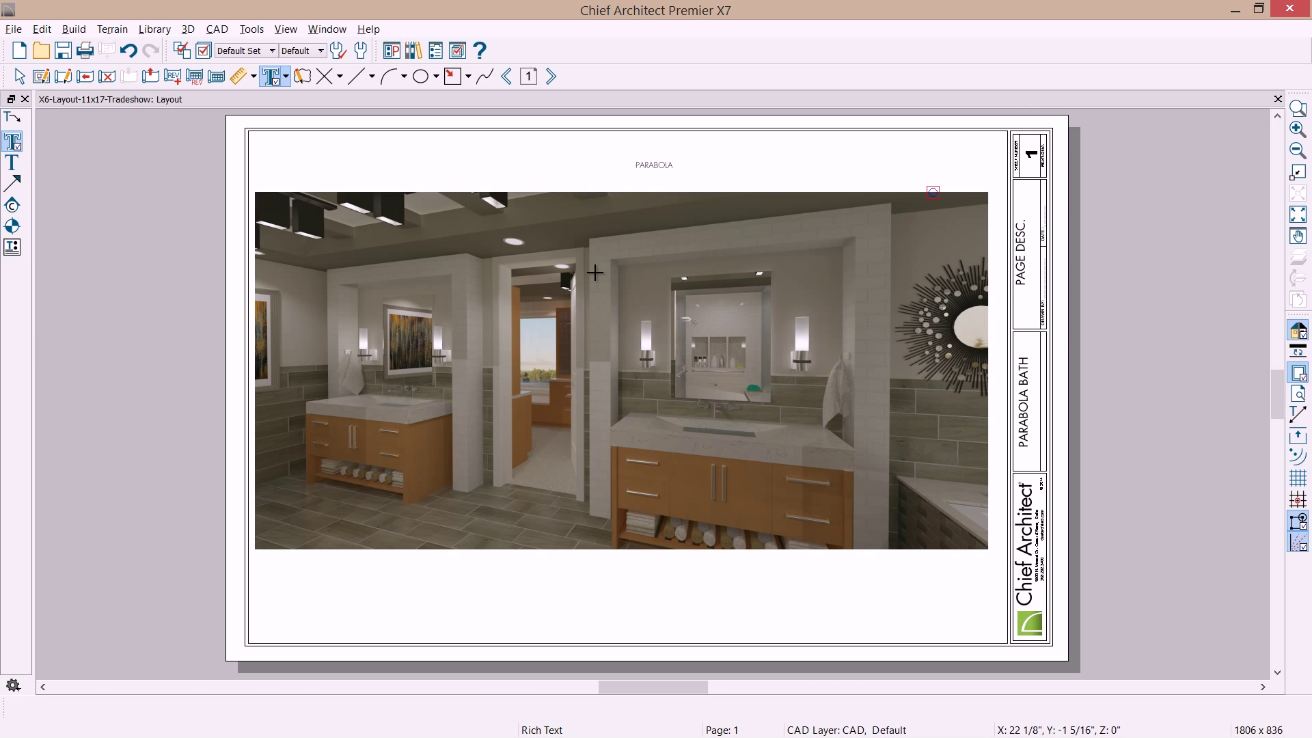
pyautogui.click(663, 169)
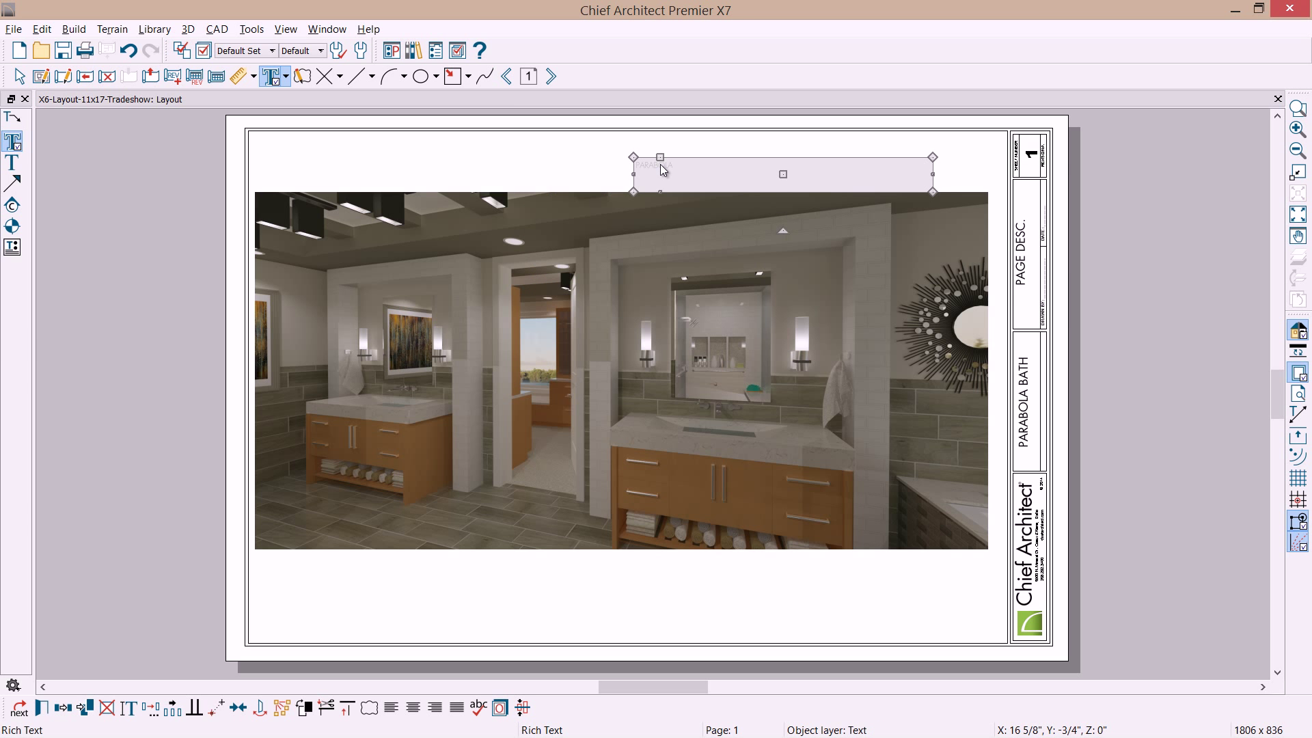
# Set the PARABOLA title's text height to 1/2" and move its text box up into the space above the picture.
pyautogui.doubleClick(660, 164)
pyautogui.moveTo(529, 341); pyautogui.dragTo(394, 334)
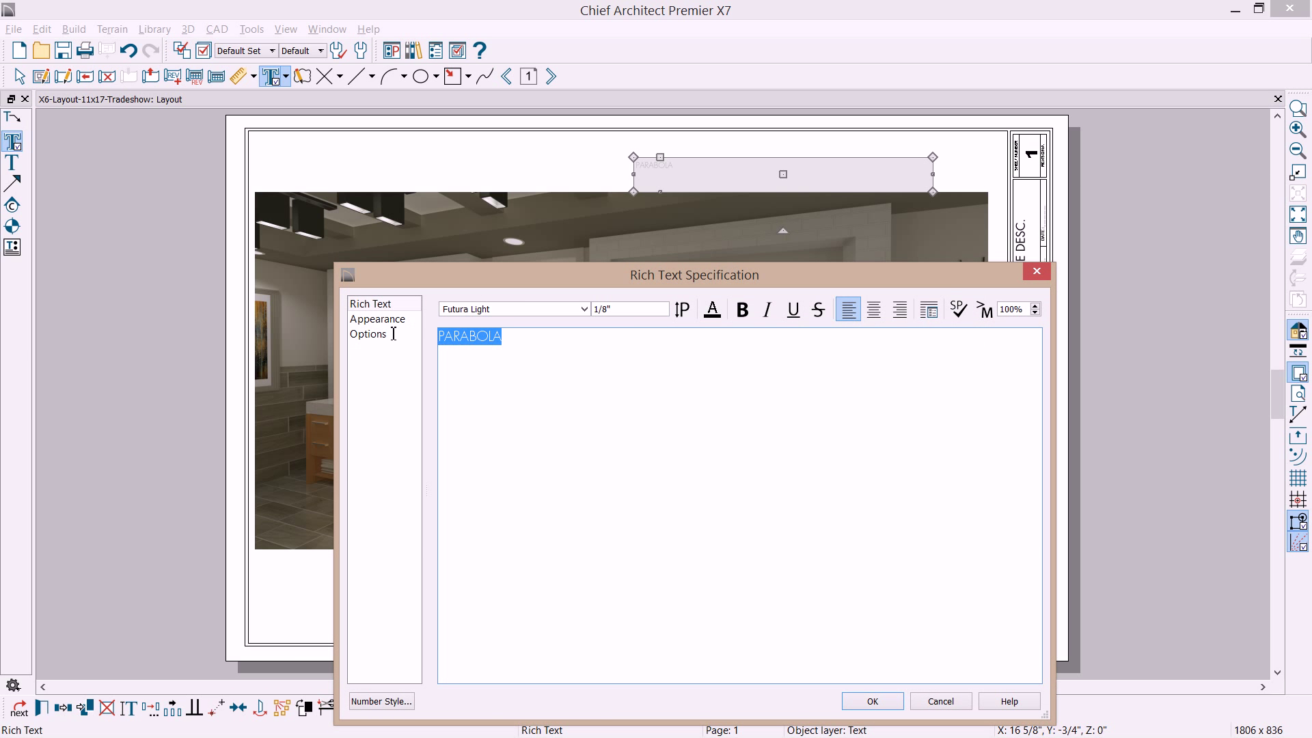
pyautogui.click(653, 311)
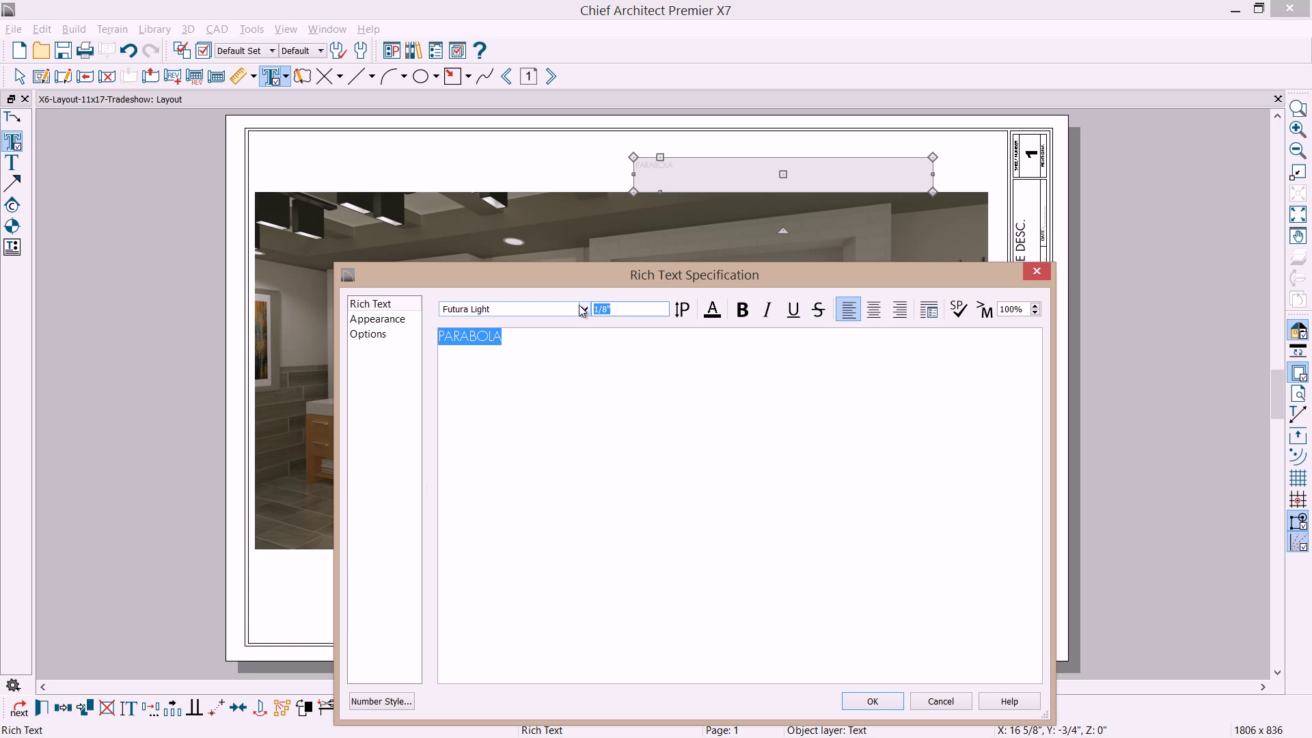
pyautogui.write('1/2')
pyautogui.press('Tab')
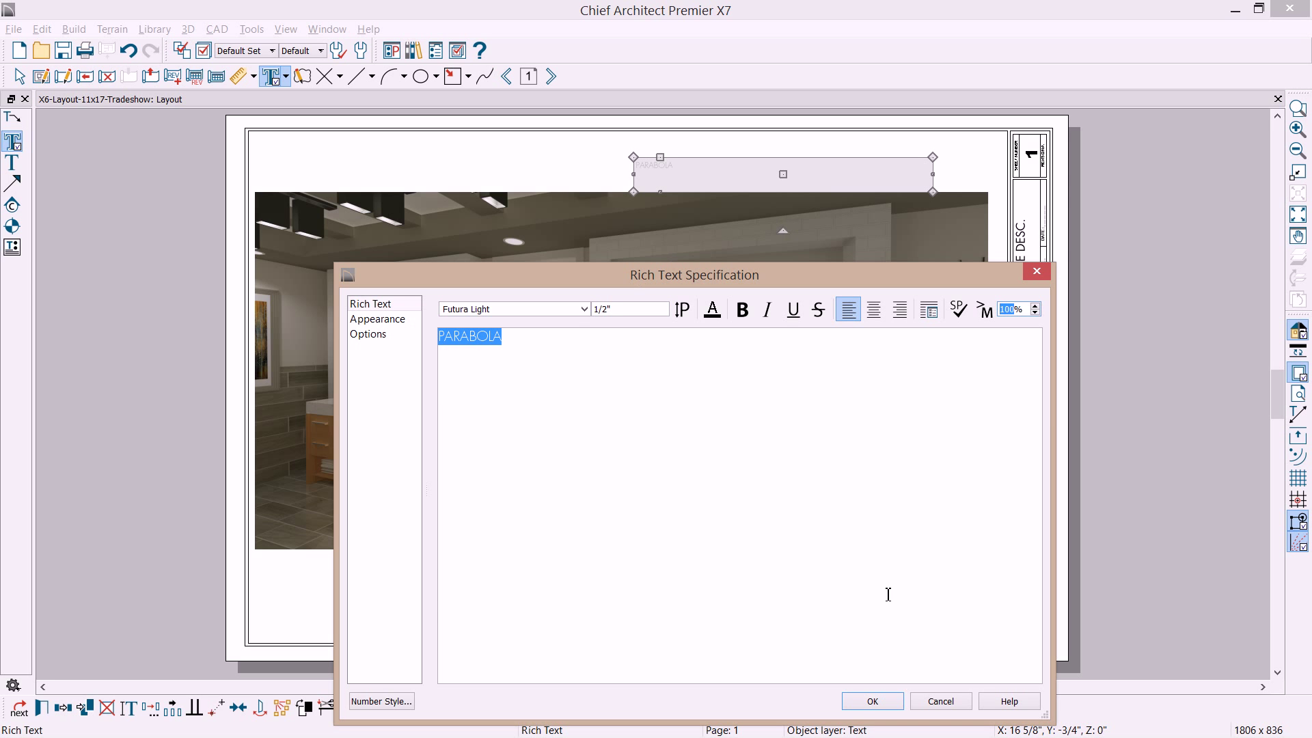
pyautogui.click(868, 704)
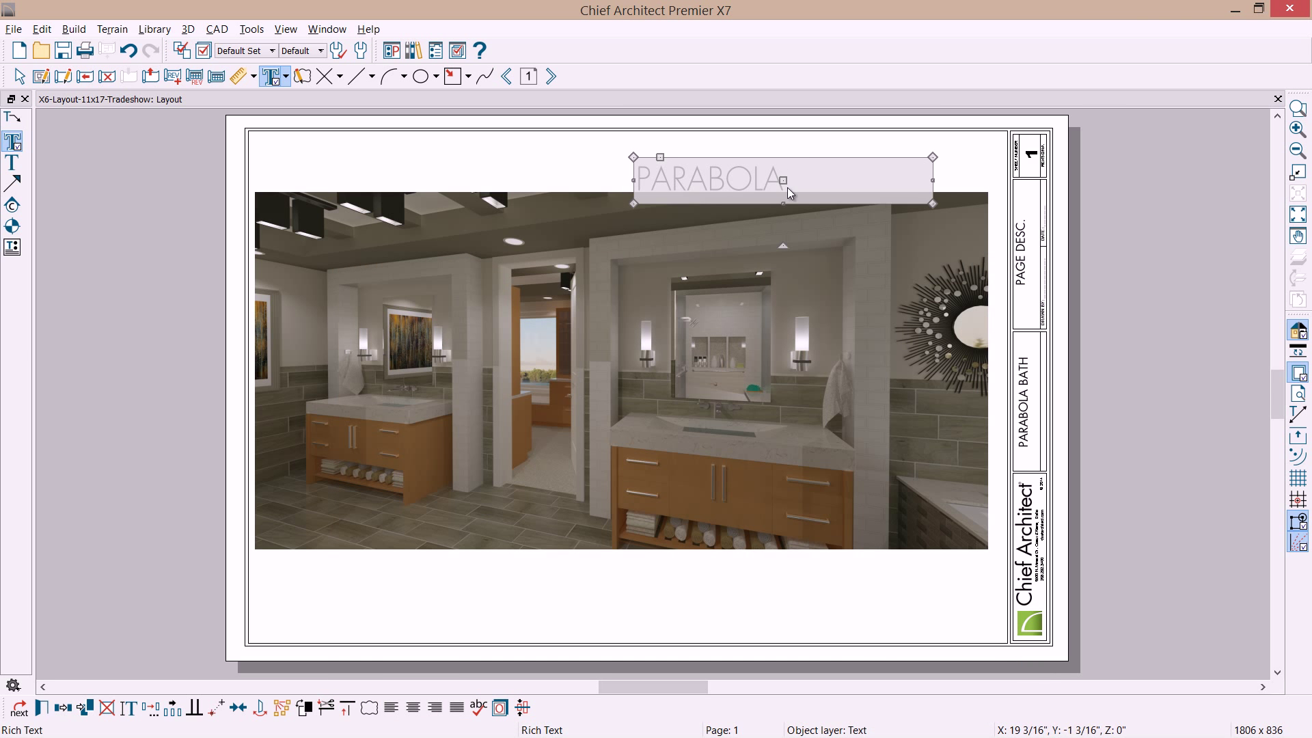
pyautogui.moveTo(785, 180); pyautogui.dragTo(803, 164)
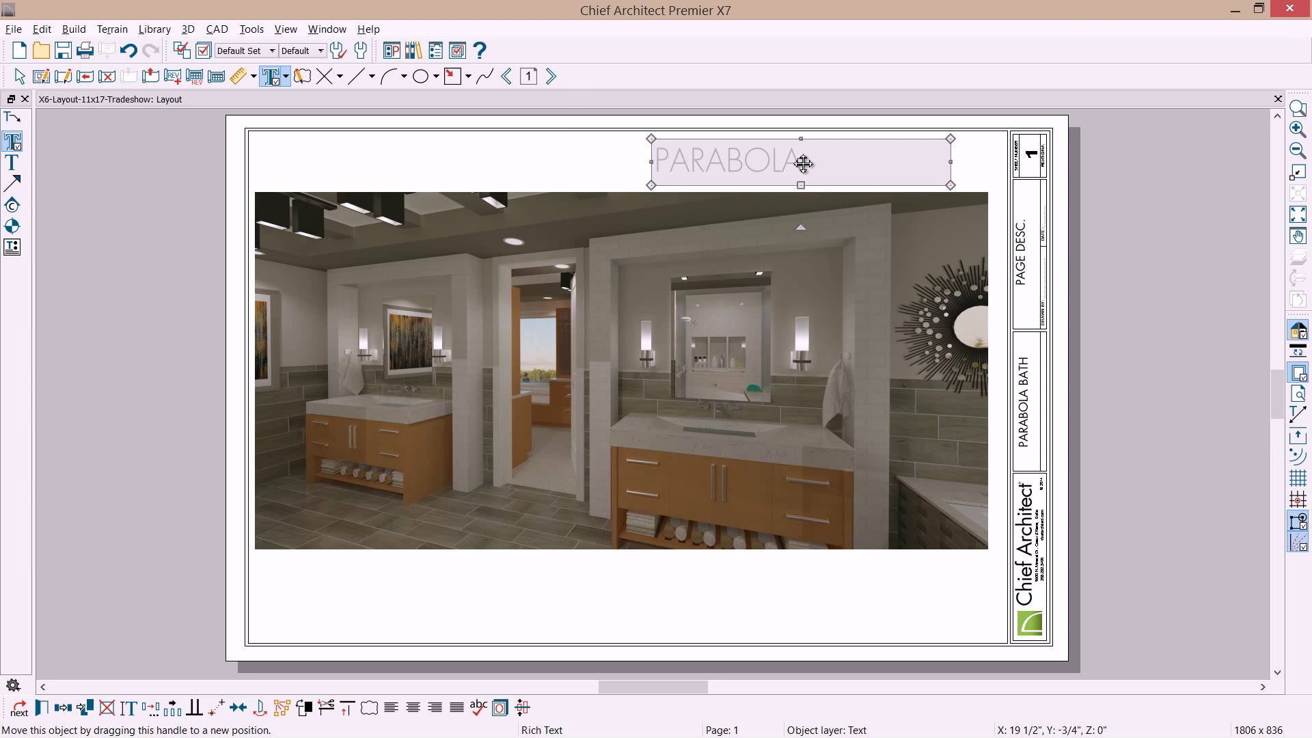
pyautogui.press('Escape')
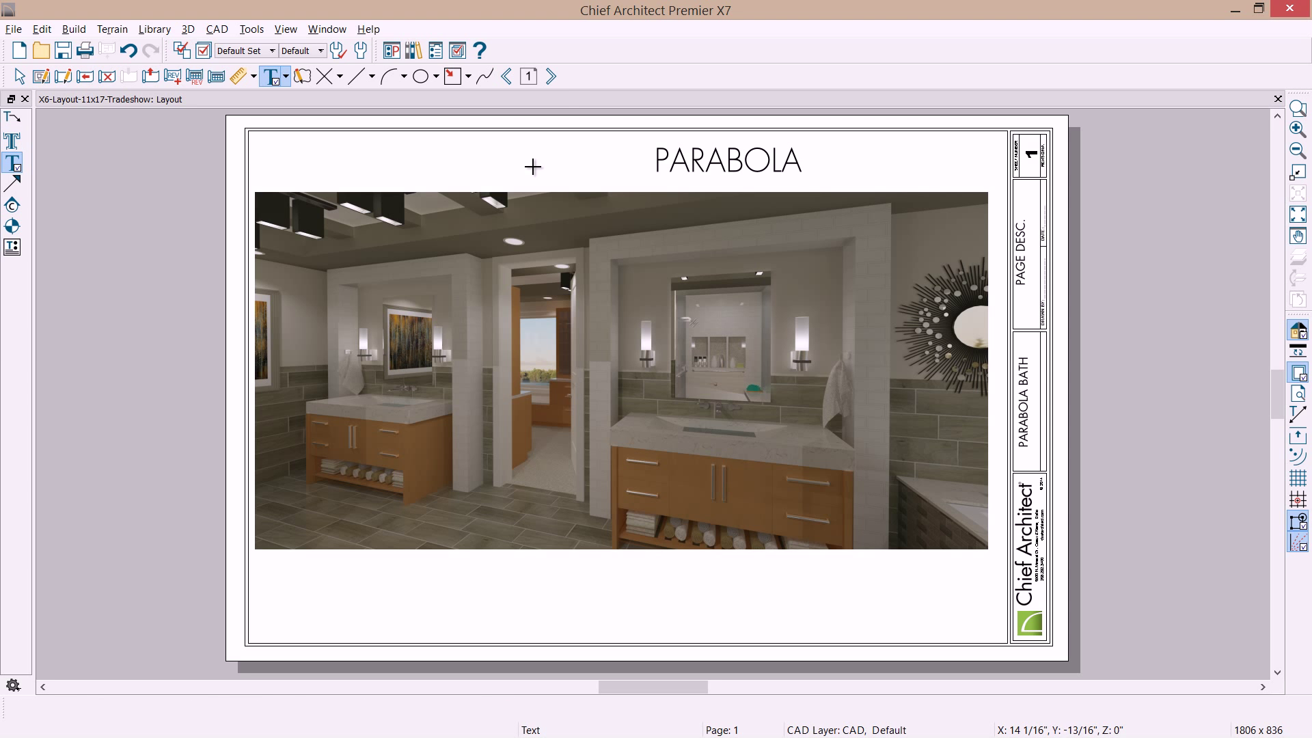
# Go to layout page 2 and open the recent plan file PARABOLA-BATH.plan.
pyautogui.click(553, 78)
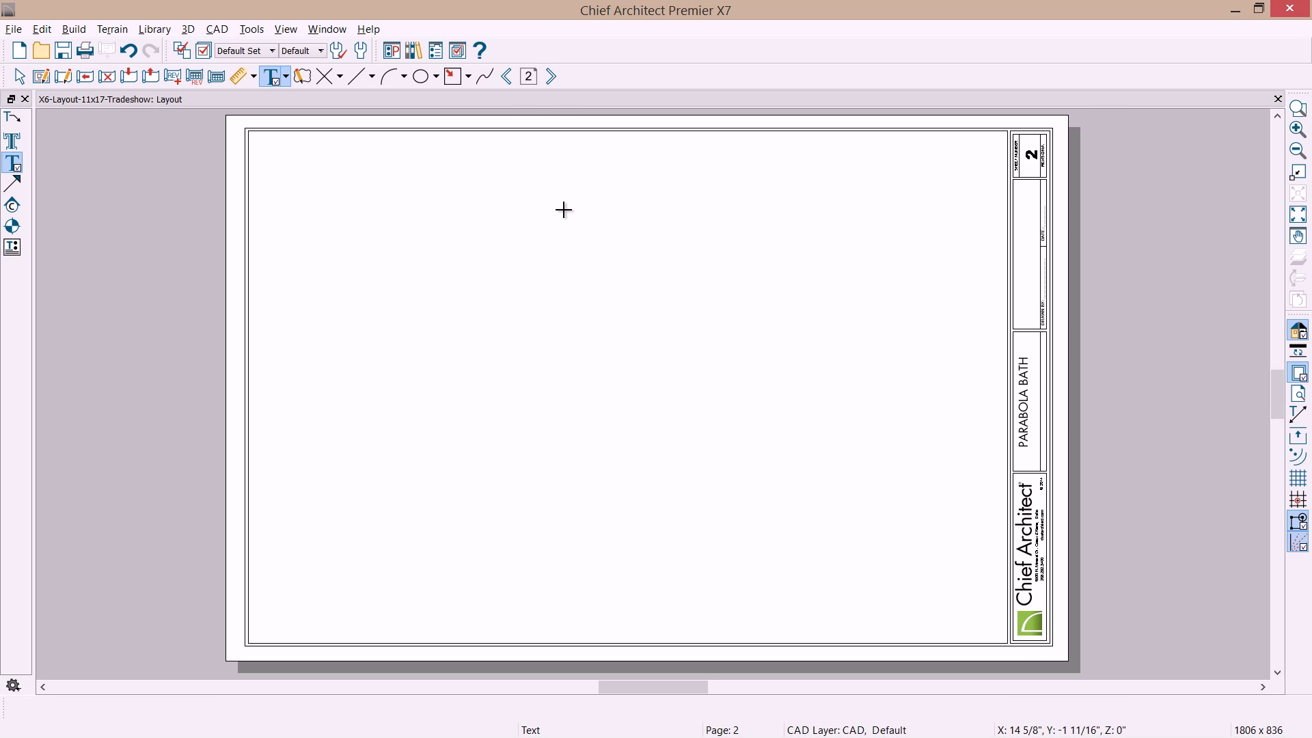
pyautogui.click(13, 30)
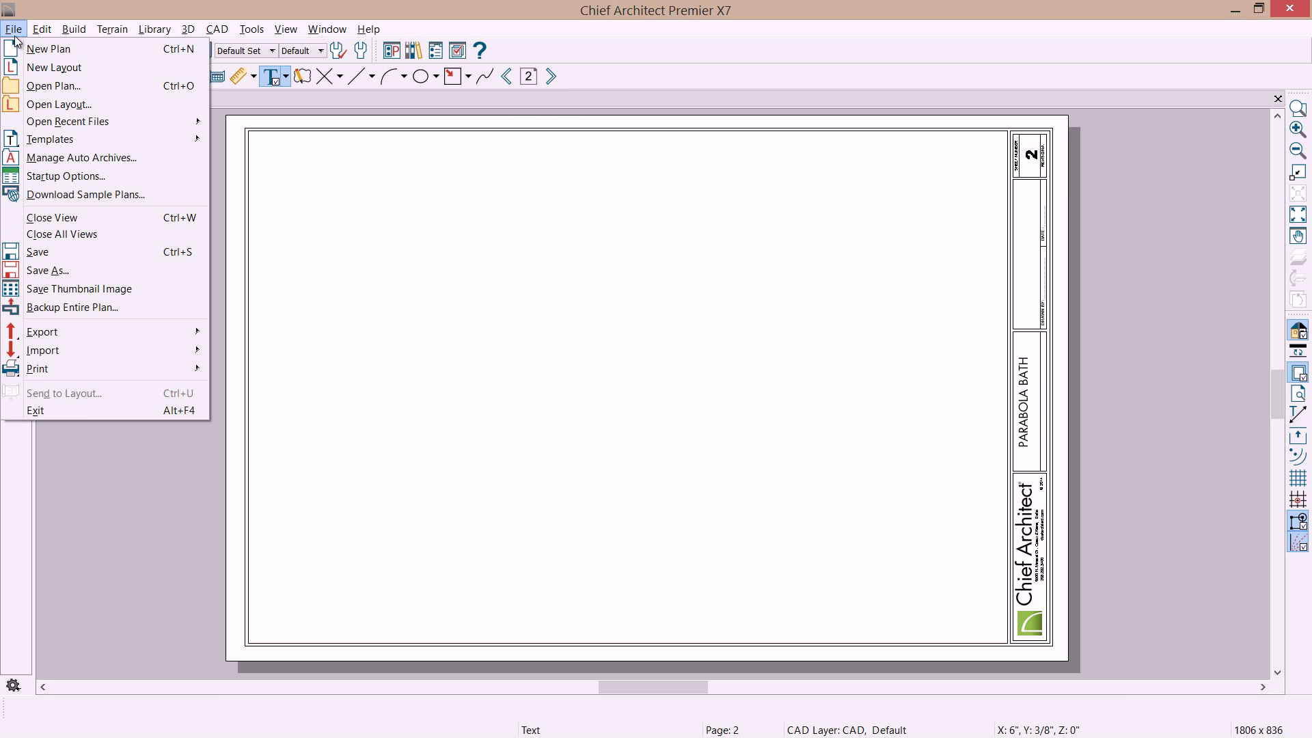
pyautogui.moveTo(56, 122)
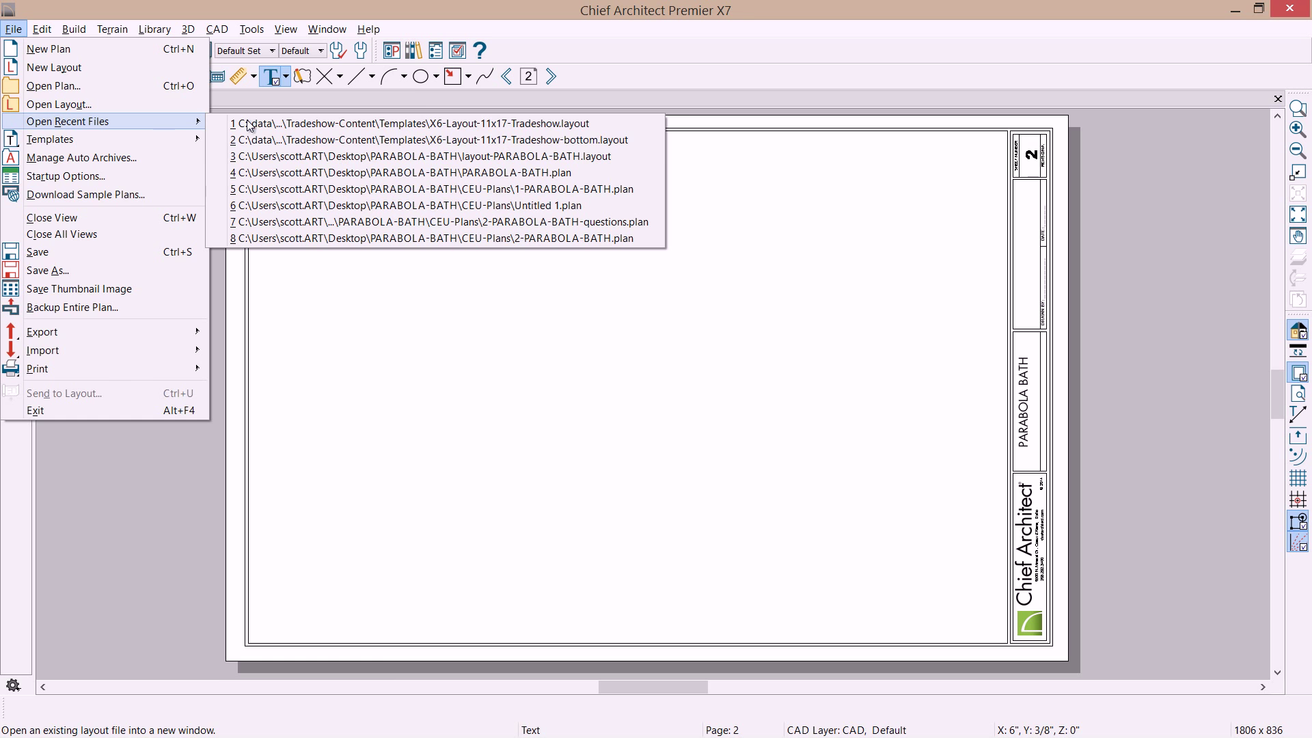
pyautogui.click(416, 171)
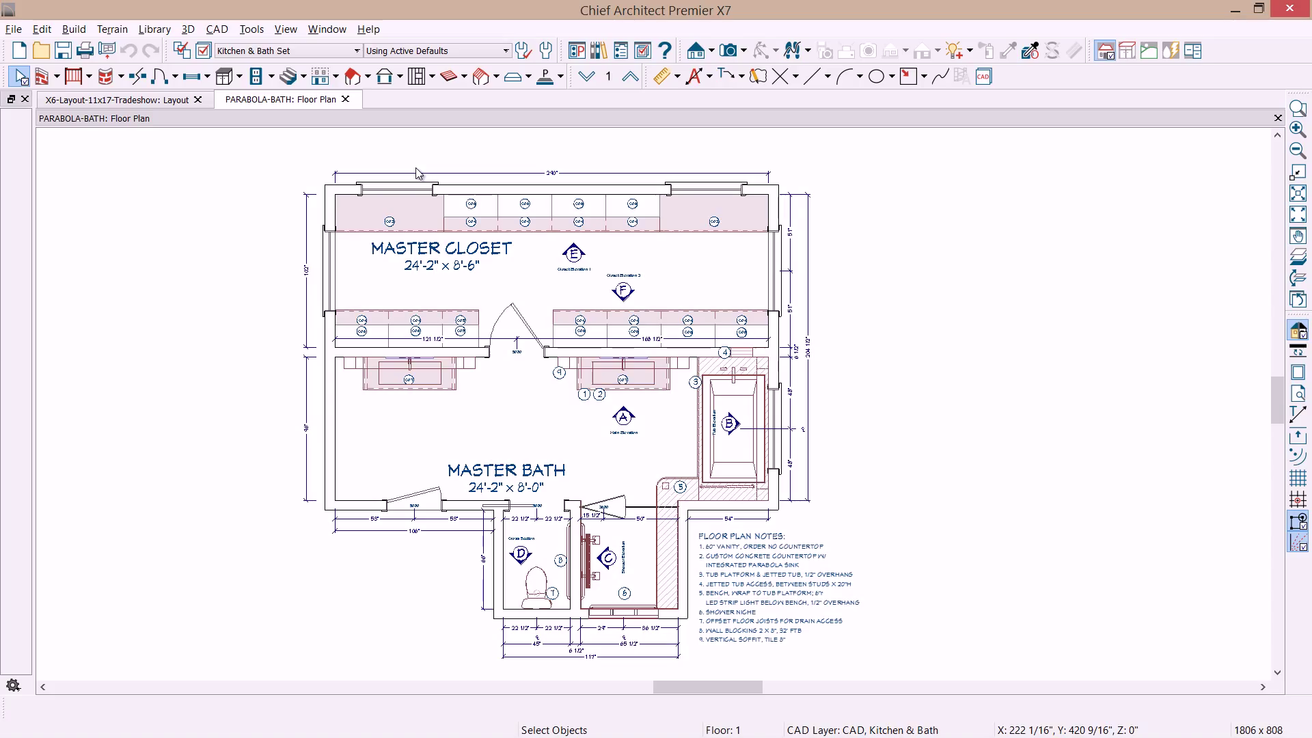
# Review the available layer sets and the layer display options of the Kitchen & Bath Set.
pyautogui.click(308, 54)
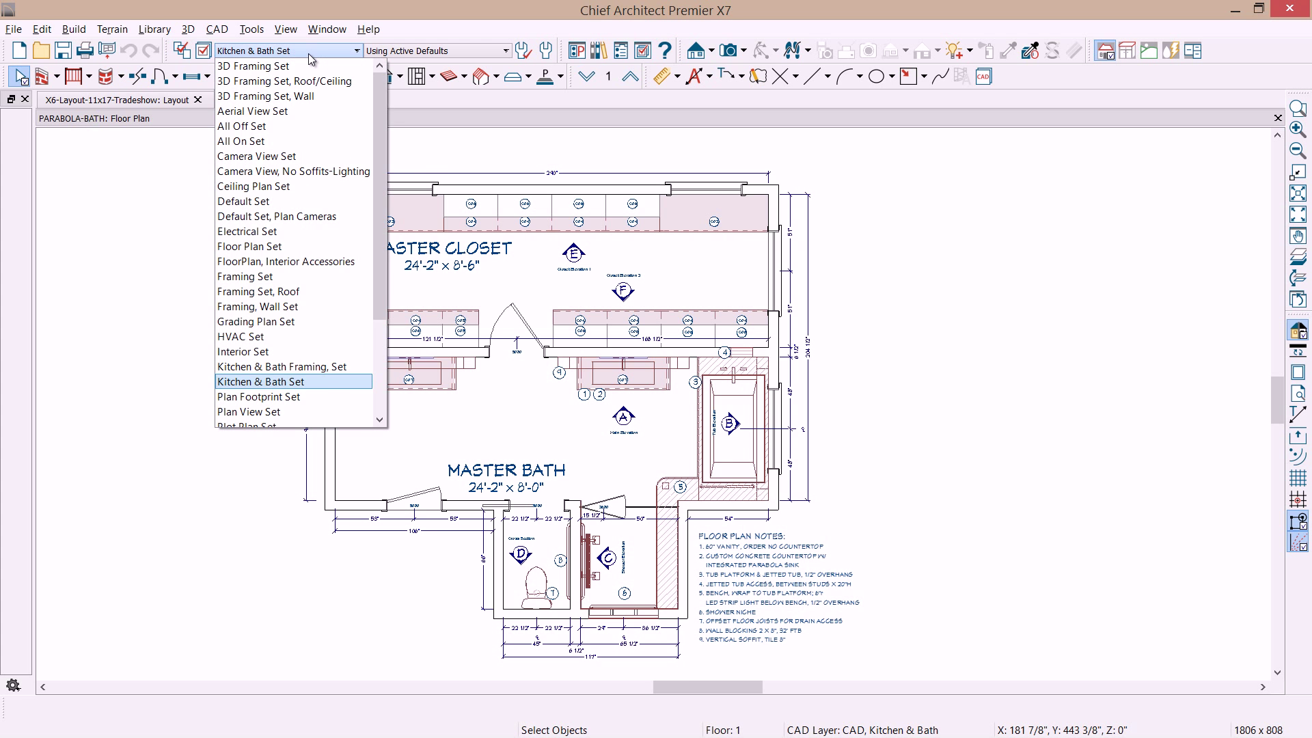
pyautogui.click(309, 54)
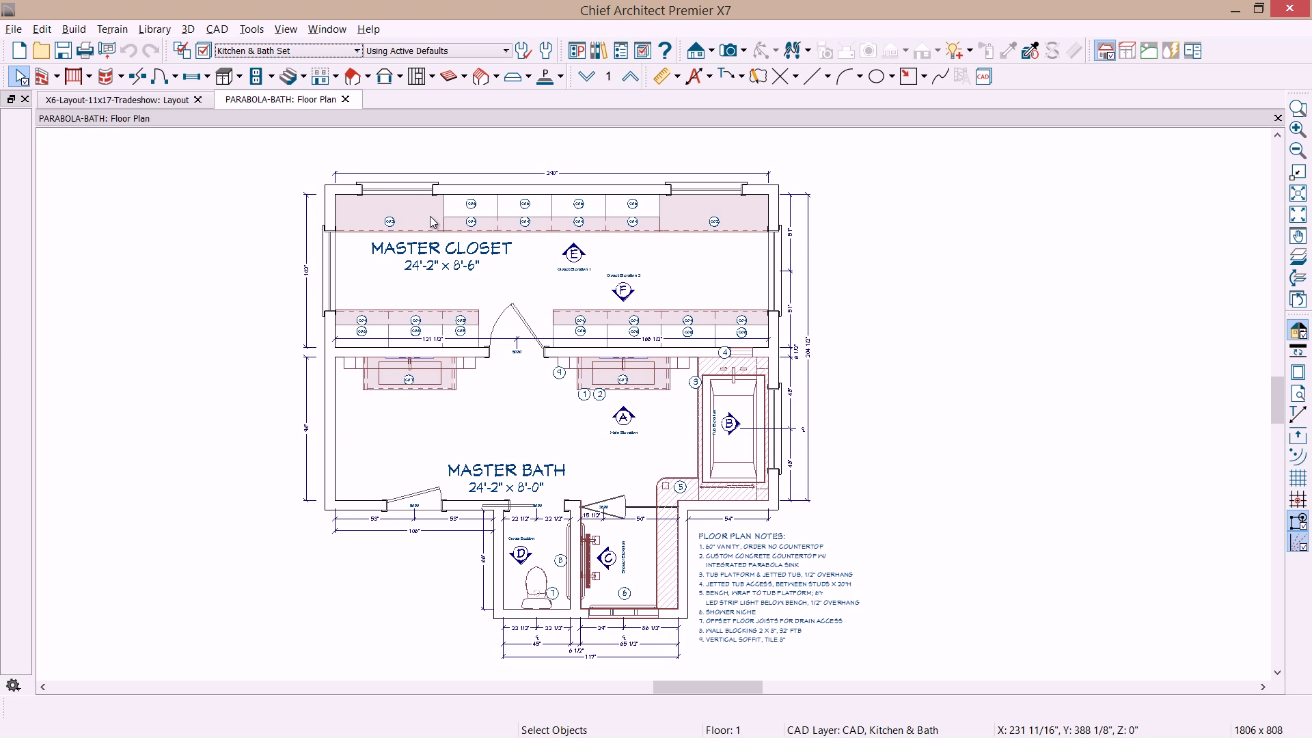
pyautogui.click(203, 52)
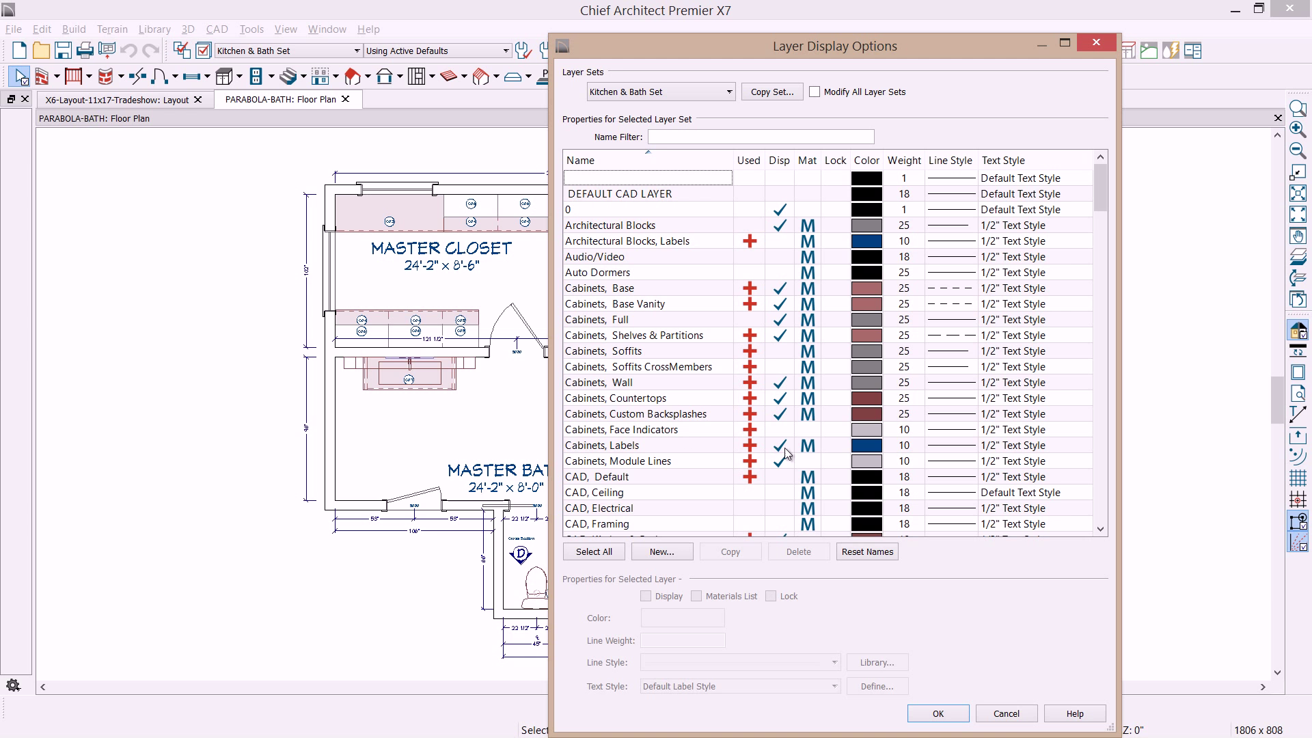
pyautogui.click(1017, 714)
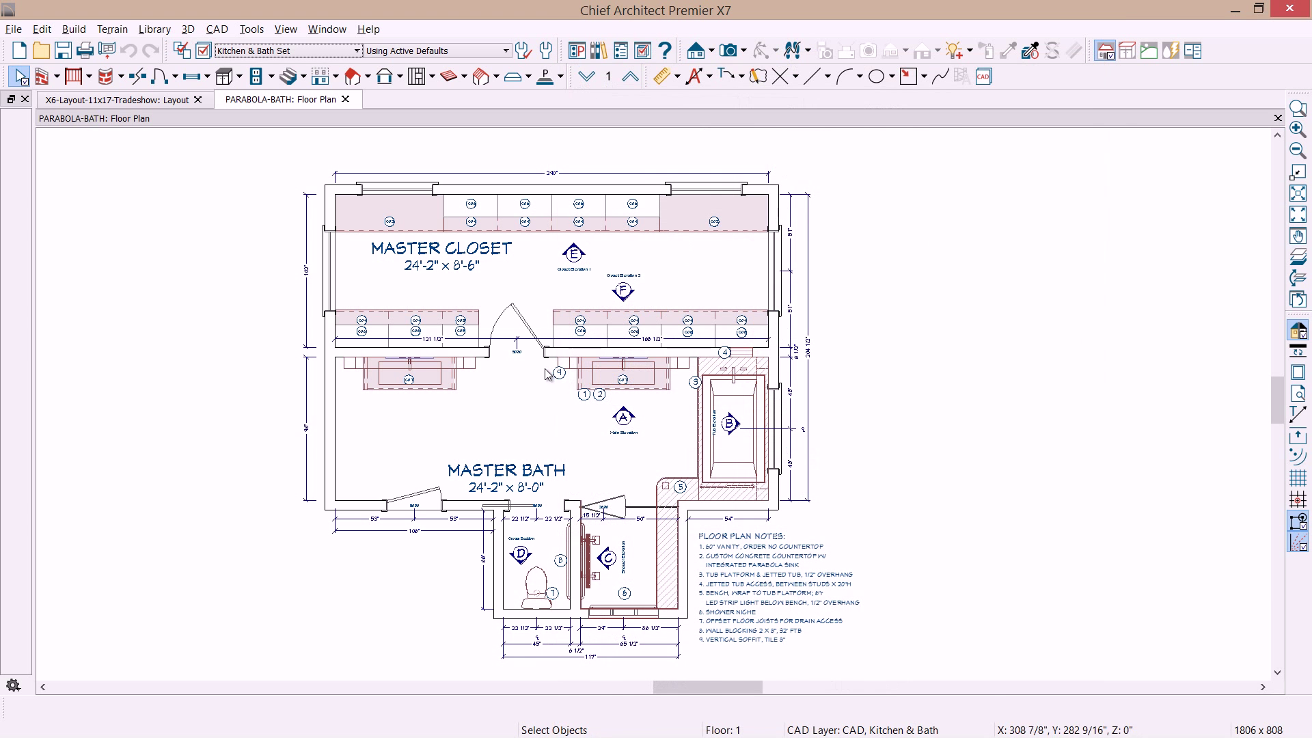
# Turn off the display of the Cabinets, Labels layer through a base cabinet in the master closet.
pyautogui.click(620, 230)
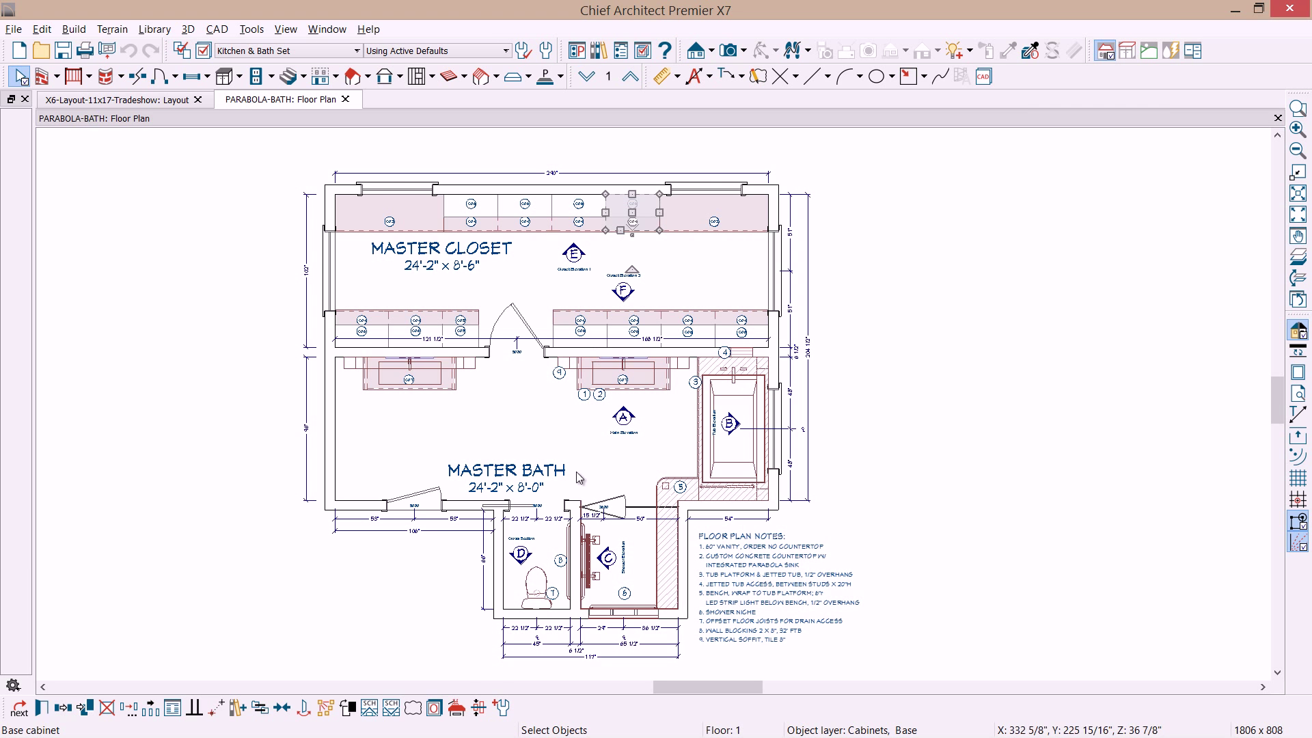
pyautogui.click(434, 711)
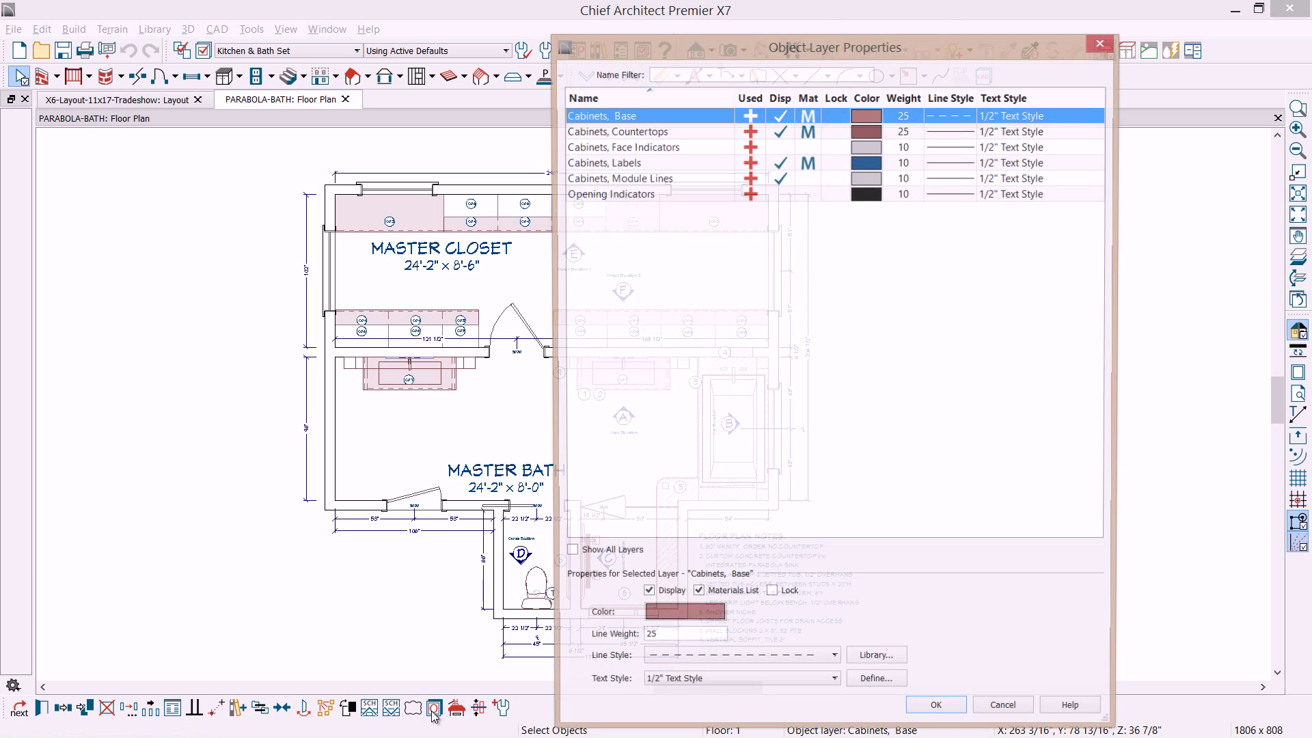
pyautogui.moveTo(658, 51); pyautogui.dragTo(799, 62)
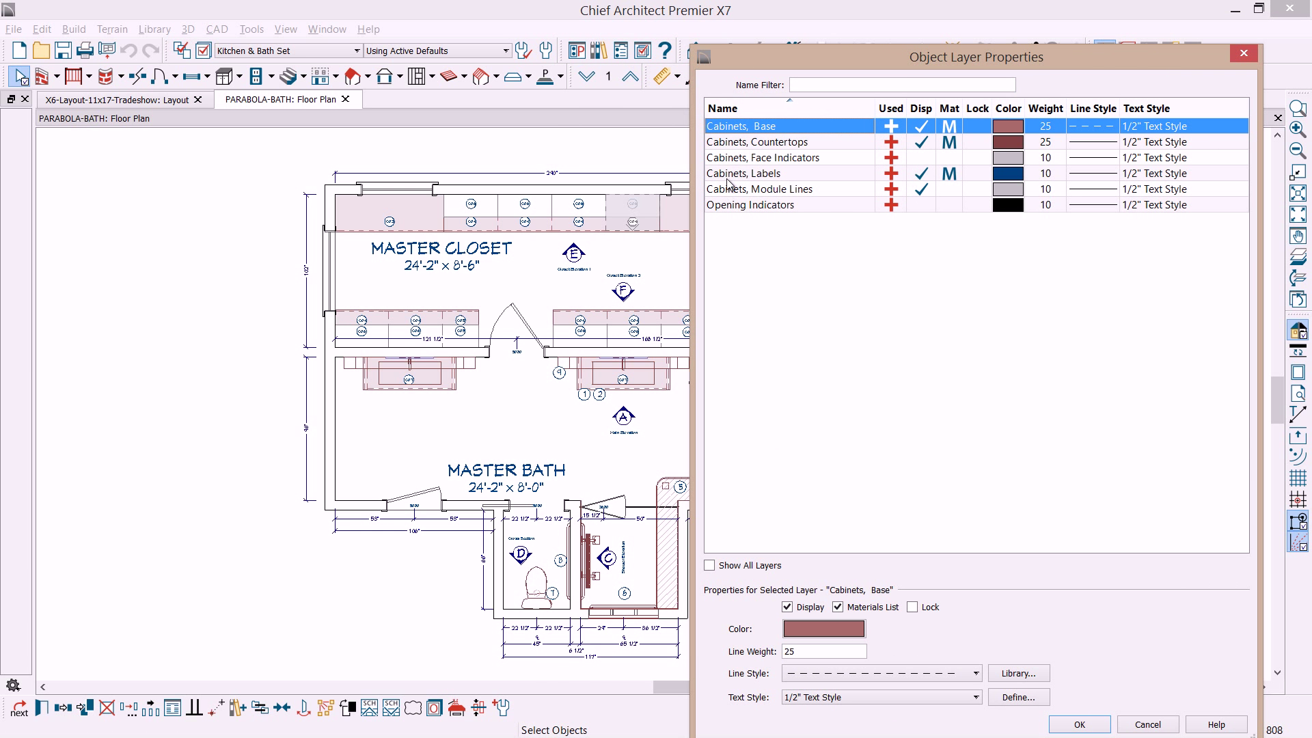
pyautogui.click(921, 175)
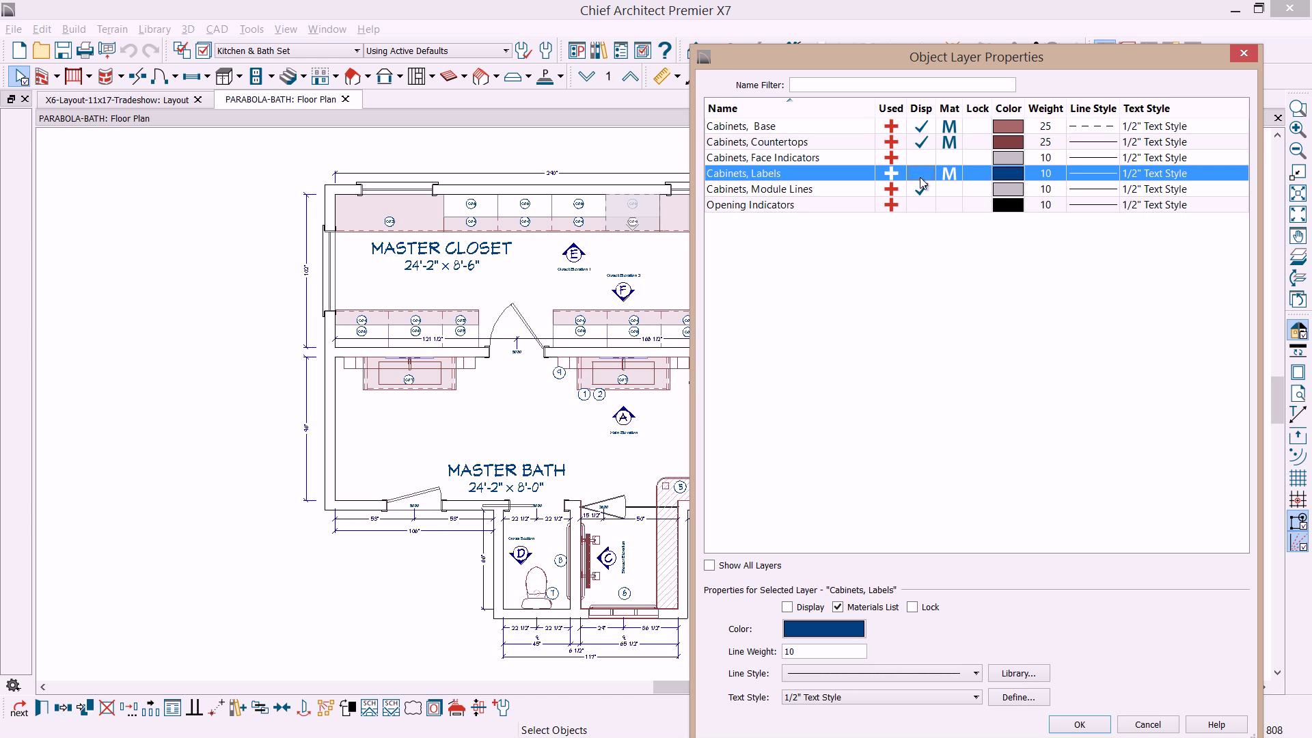
pyautogui.click(1080, 725)
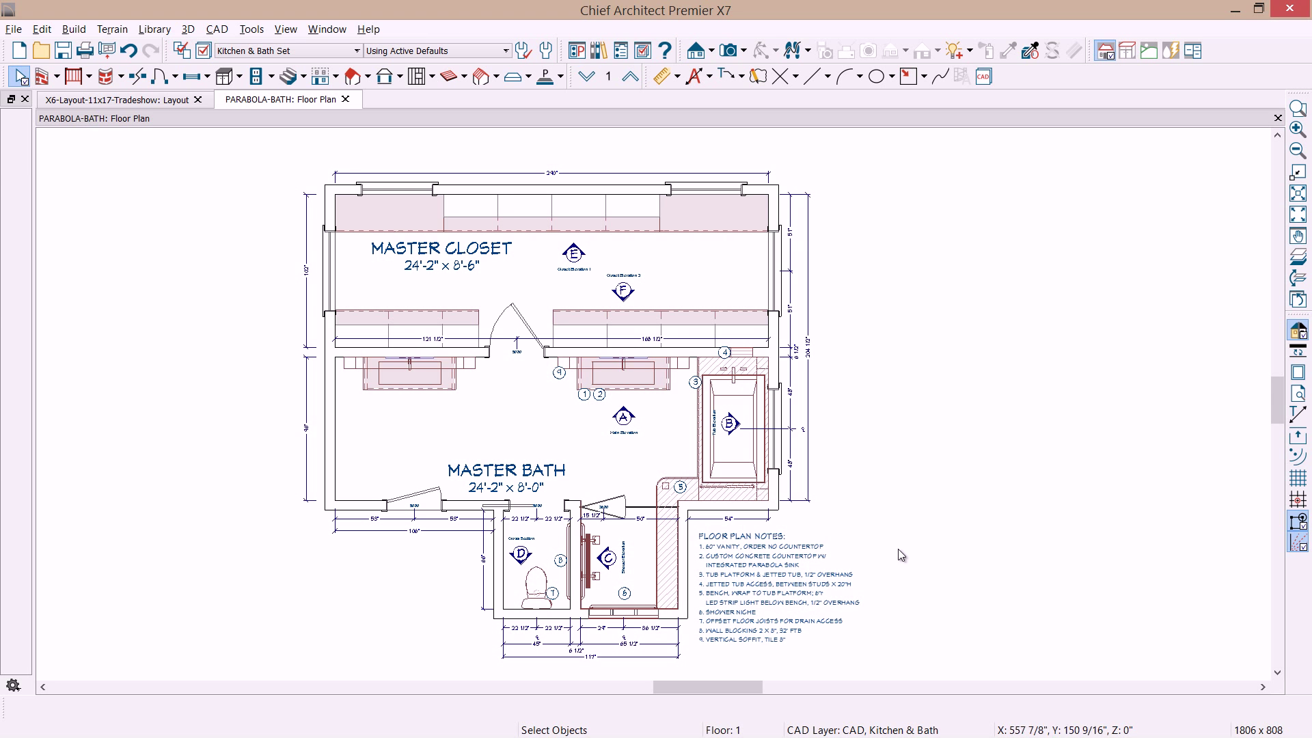
# Set up sending the floor plan to layout page 2 at a scale of 3/8 in = 1 ft.
pyautogui.click(15, 29)
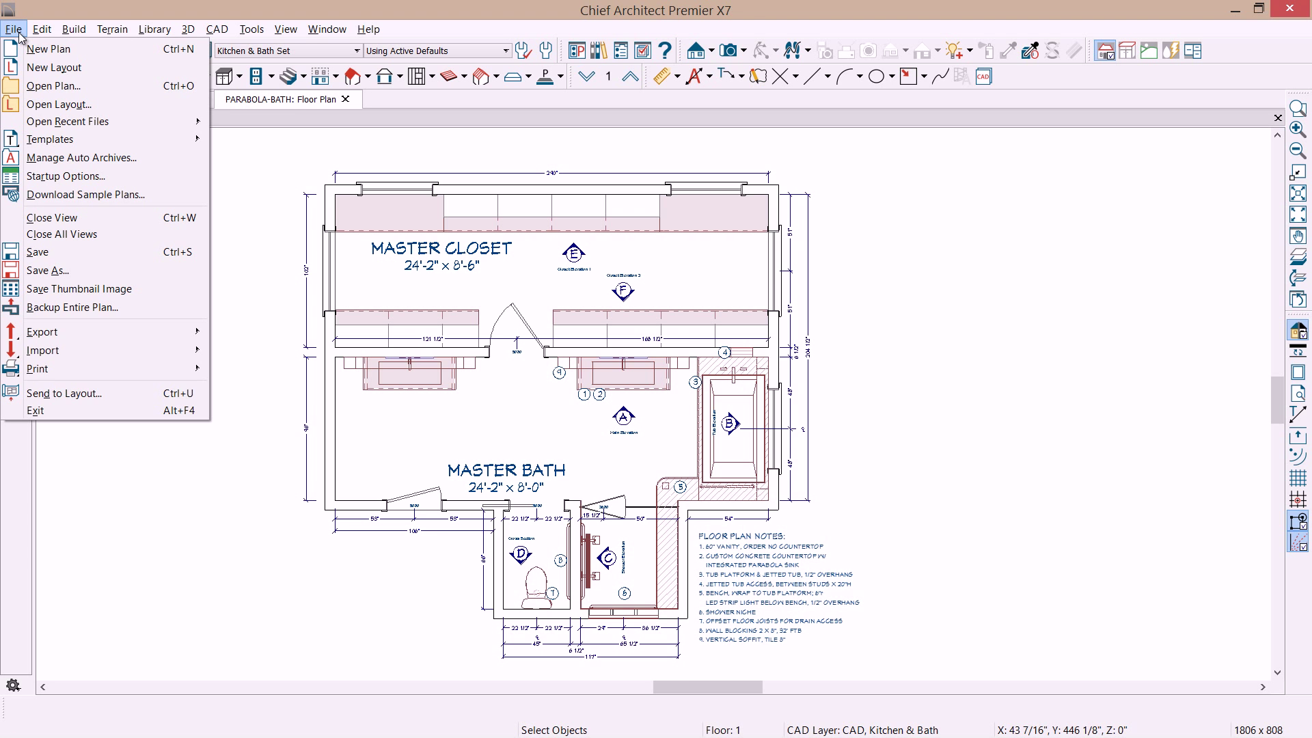
pyautogui.click(94, 393)
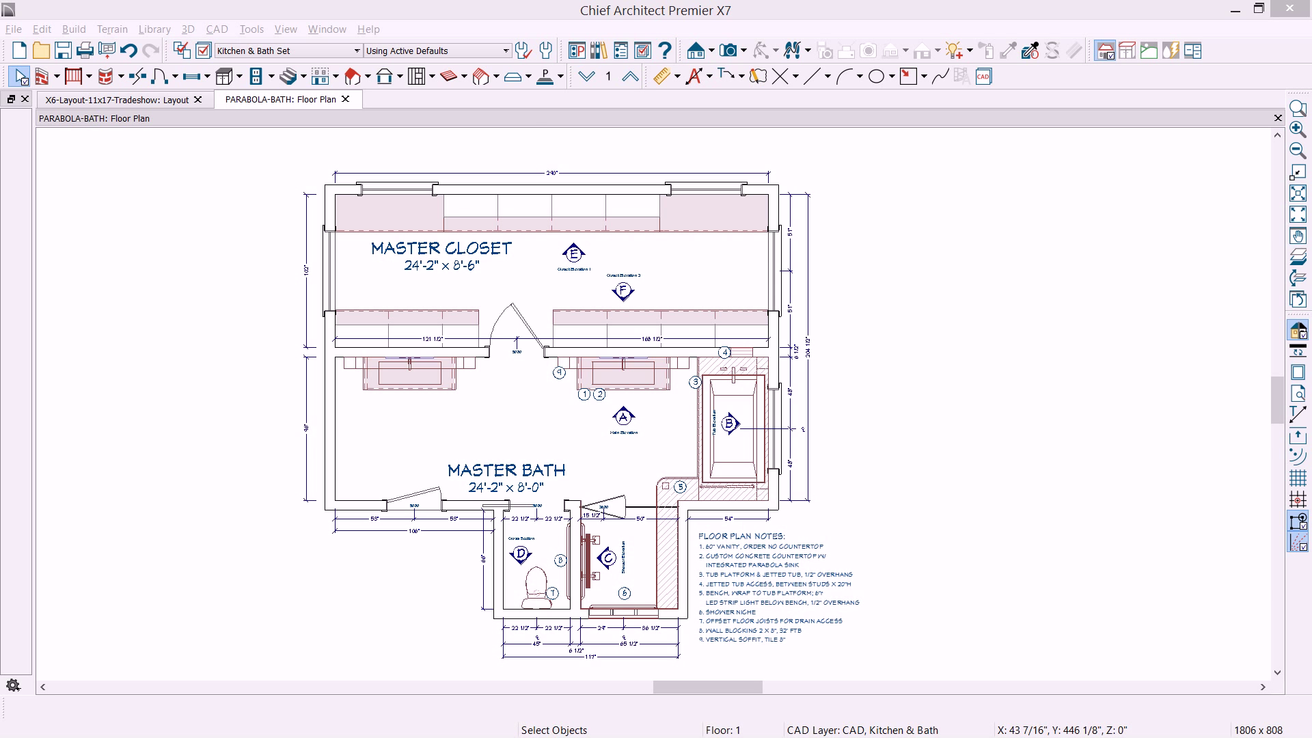
pyautogui.moveTo(922, 147); pyautogui.dragTo(743, 142)
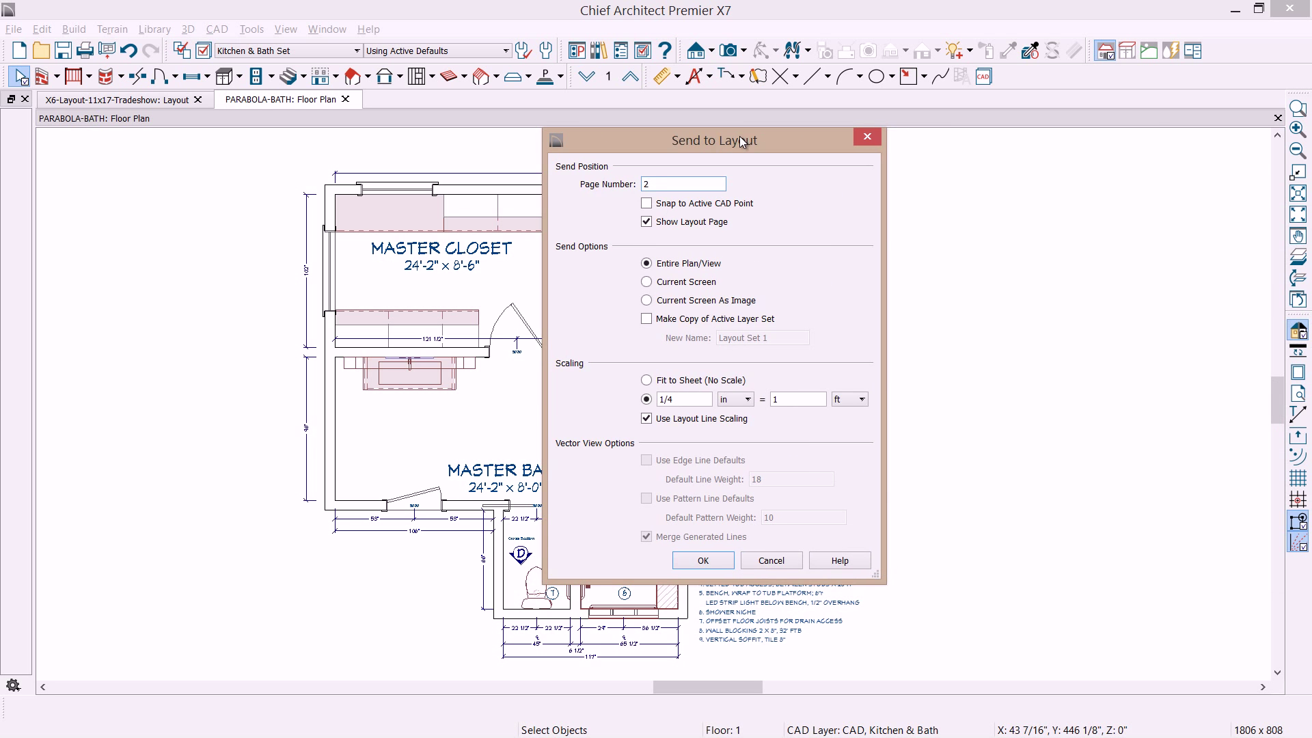
pyautogui.click(677, 395)
pyautogui.press('BackSpace')
pyautogui.write('2')
pyautogui.hotkey('shift', 'Home')
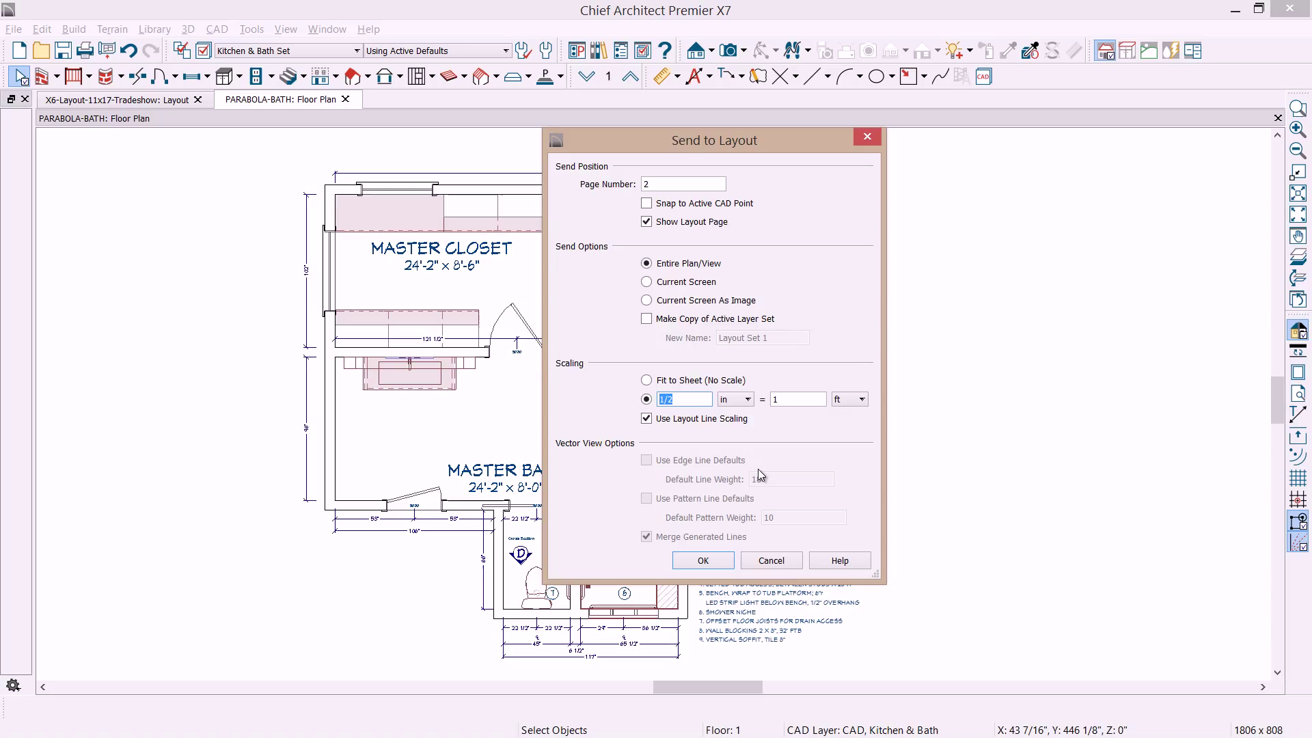
pyautogui.write('3/8')
# Try the option to copy the active layer set, turn it back off, and send the entire plan view to the layout.
pyautogui.click(646, 319)
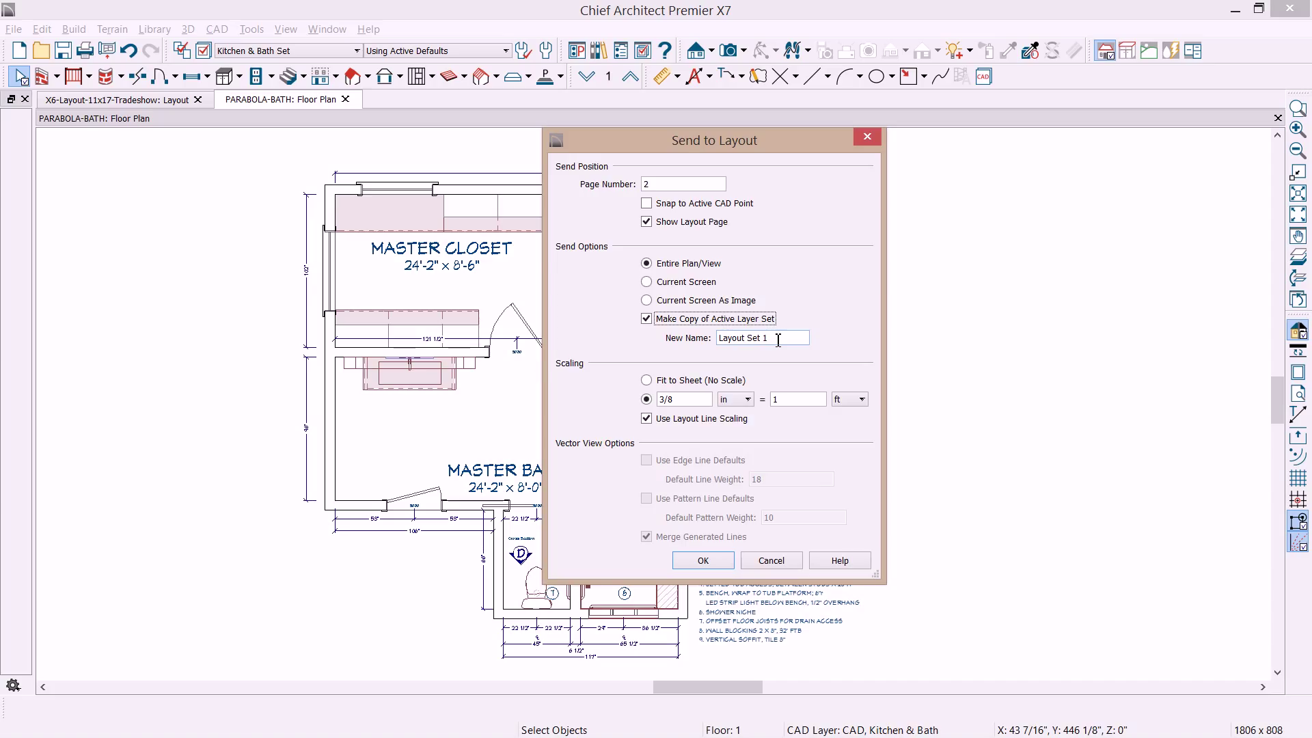
pyautogui.click(646, 320)
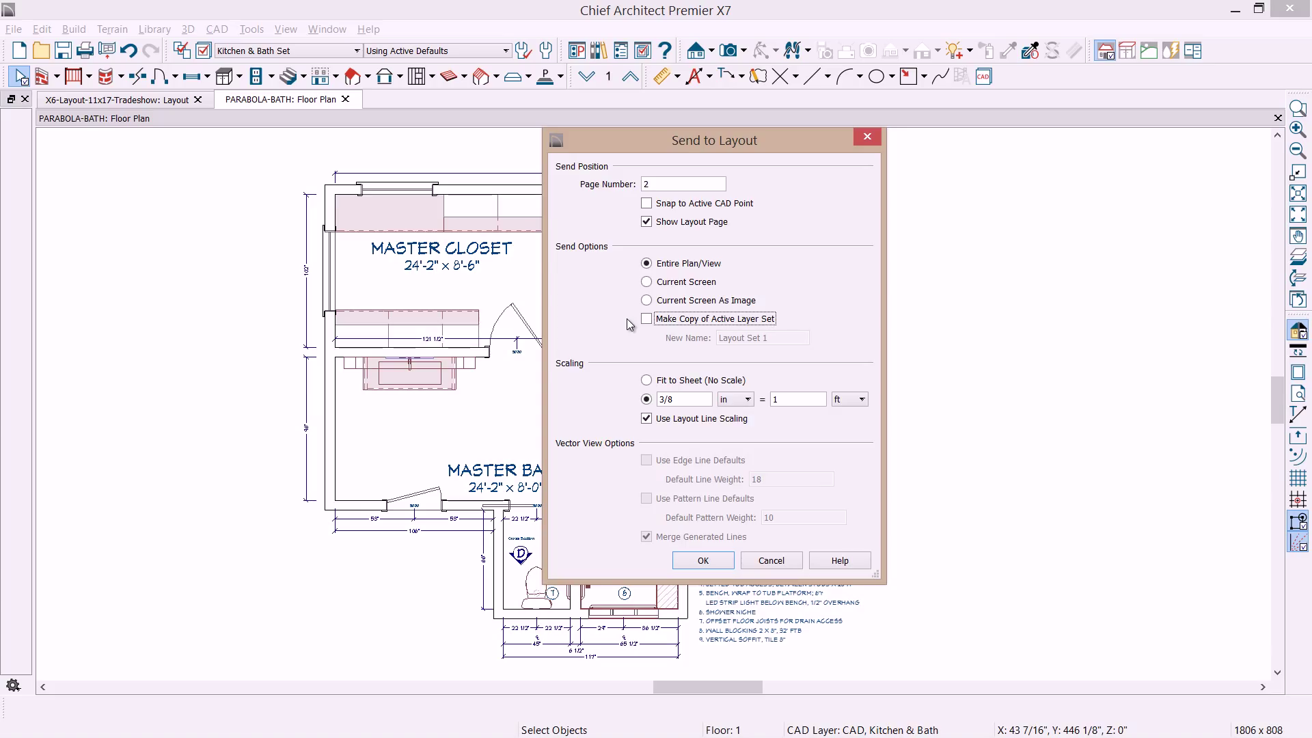
pyautogui.click(684, 402)
pyautogui.click(717, 559)
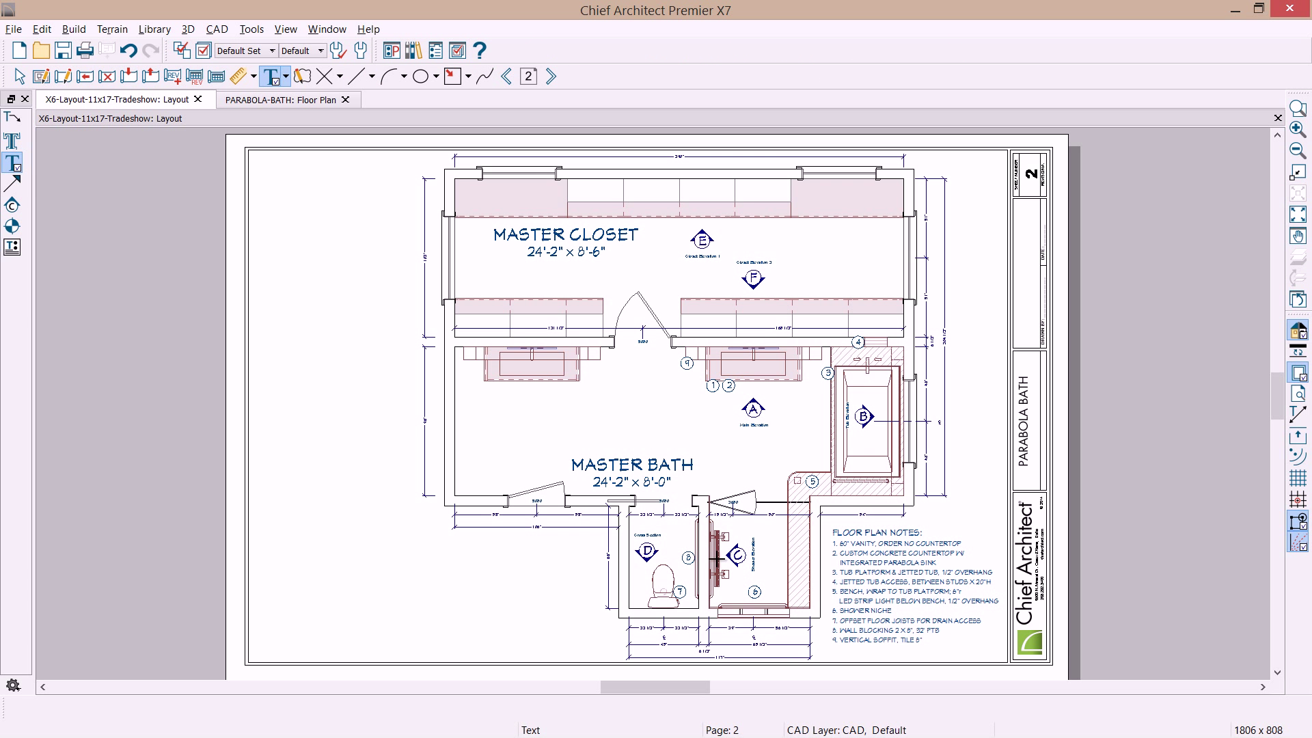
# Crop the floor plan's layout box by about 5" on the left and 2" on the right, and move it about 3" left.
pyautogui.click(773, 409)
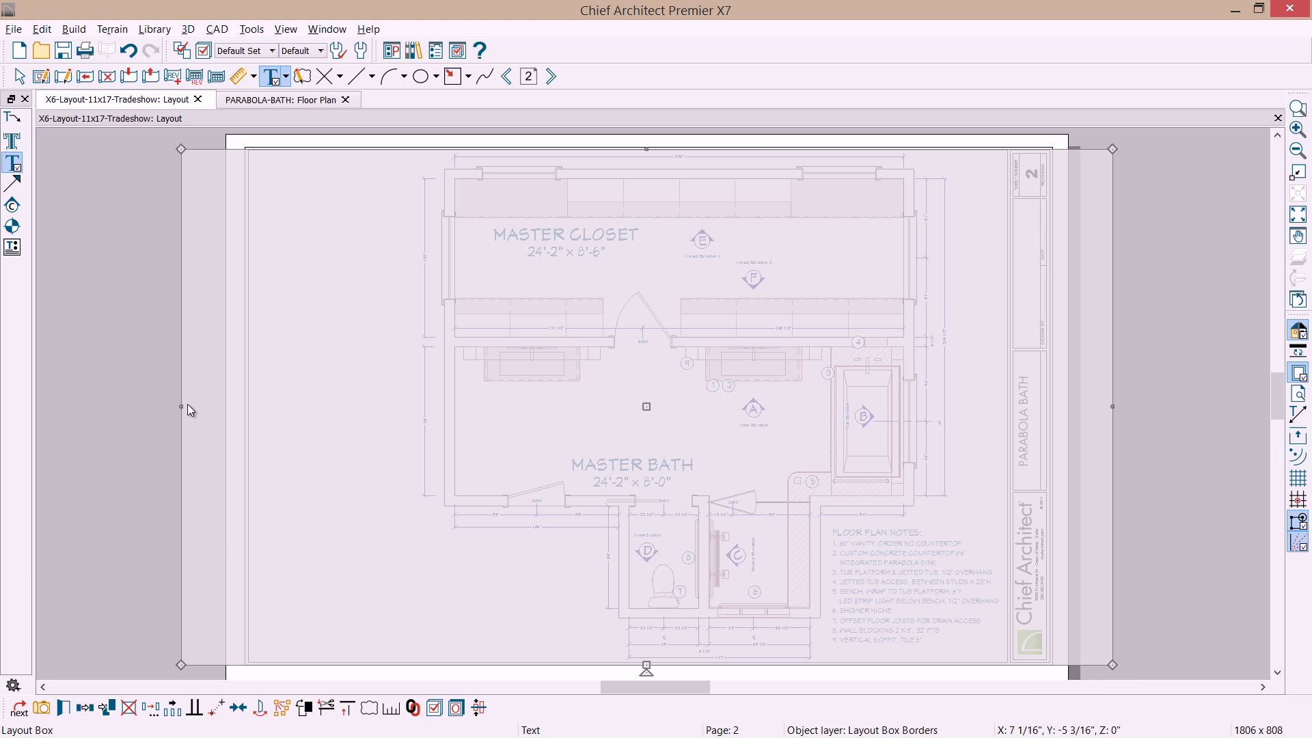
pyautogui.moveTo(182, 405); pyautogui.dragTo(413, 414)
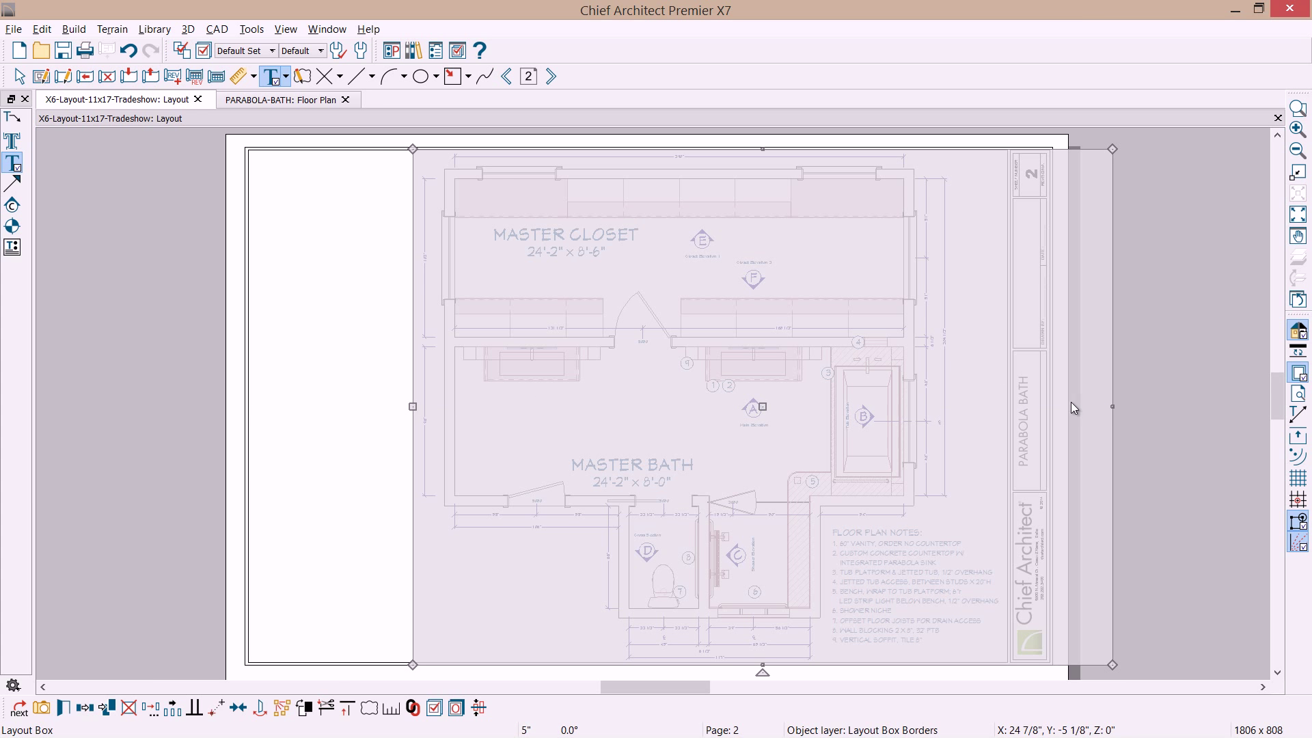
pyautogui.moveTo(1111, 405); pyautogui.dragTo(965, 419)
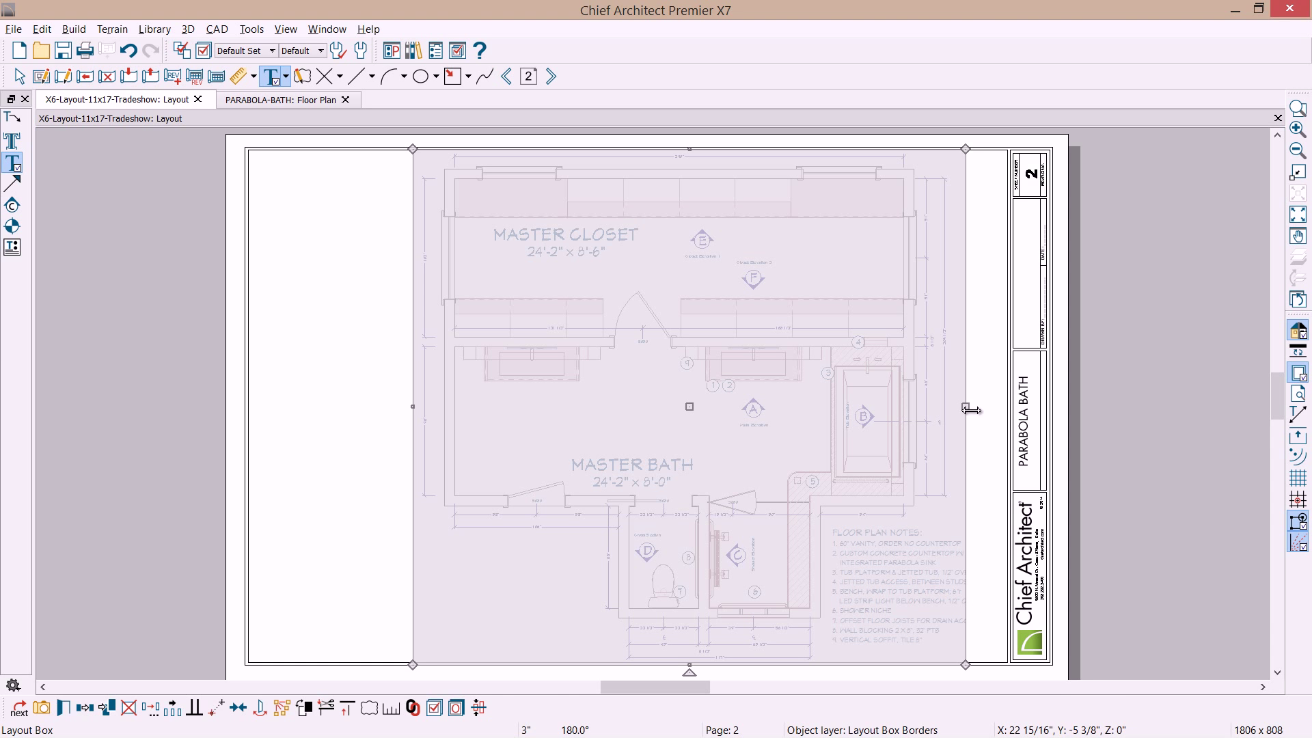
pyautogui.moveTo(966, 407); pyautogui.dragTo(1004, 407)
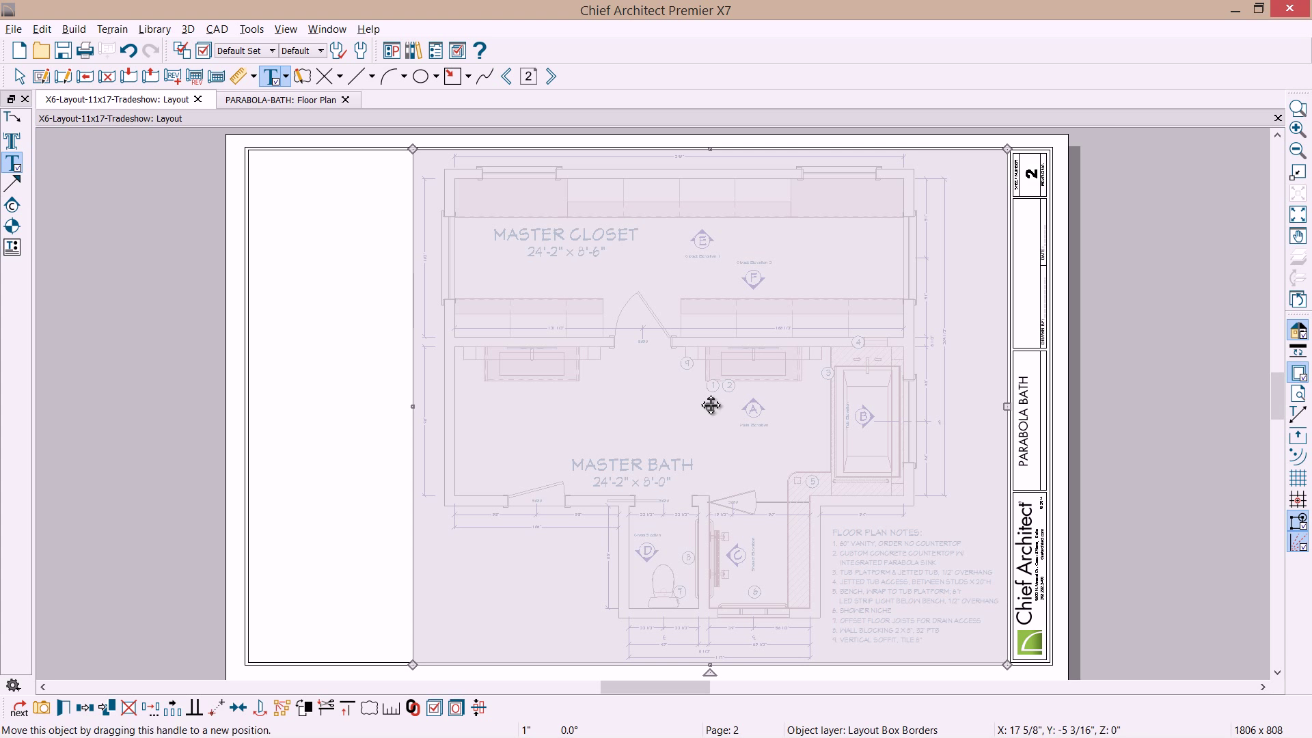
pyautogui.moveTo(708, 403); pyautogui.dragTo(578, 400)
pyautogui.click(923, 414)
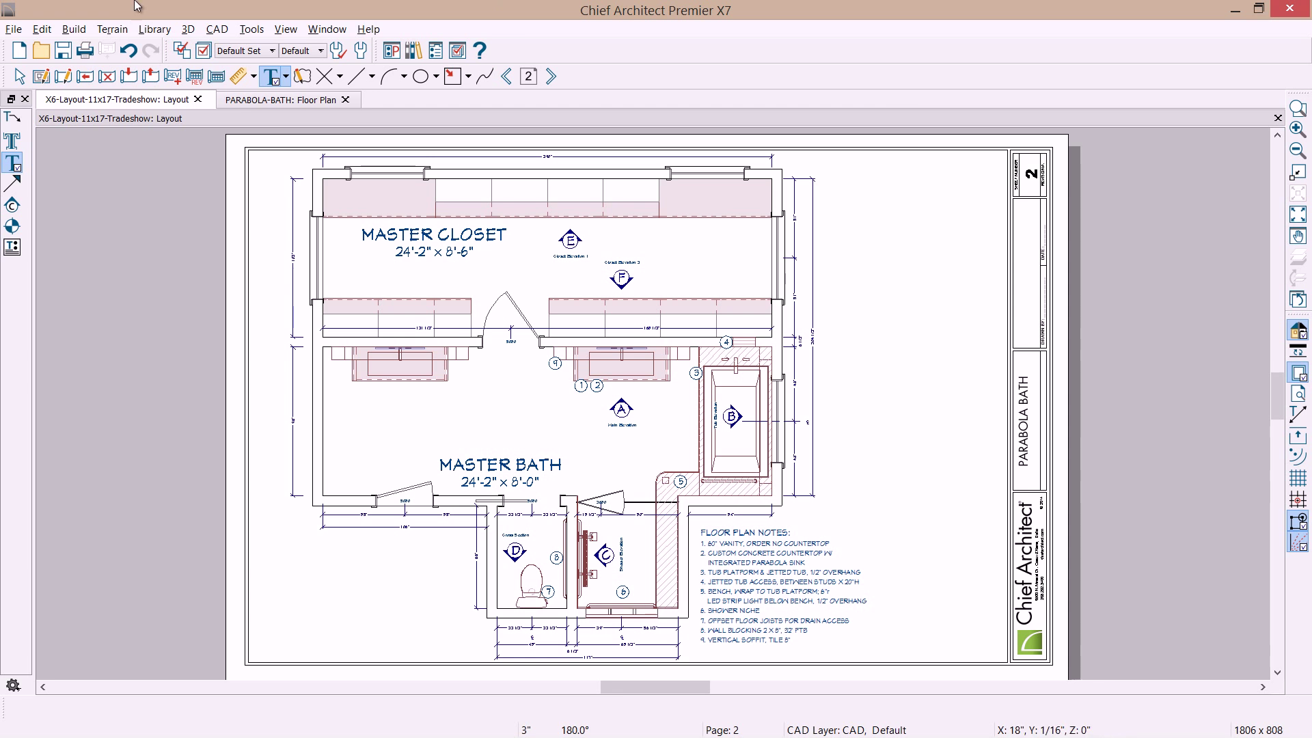
# Close the floor plan file and reopen it from its layout box on page 2.
pyautogui.click(346, 106)
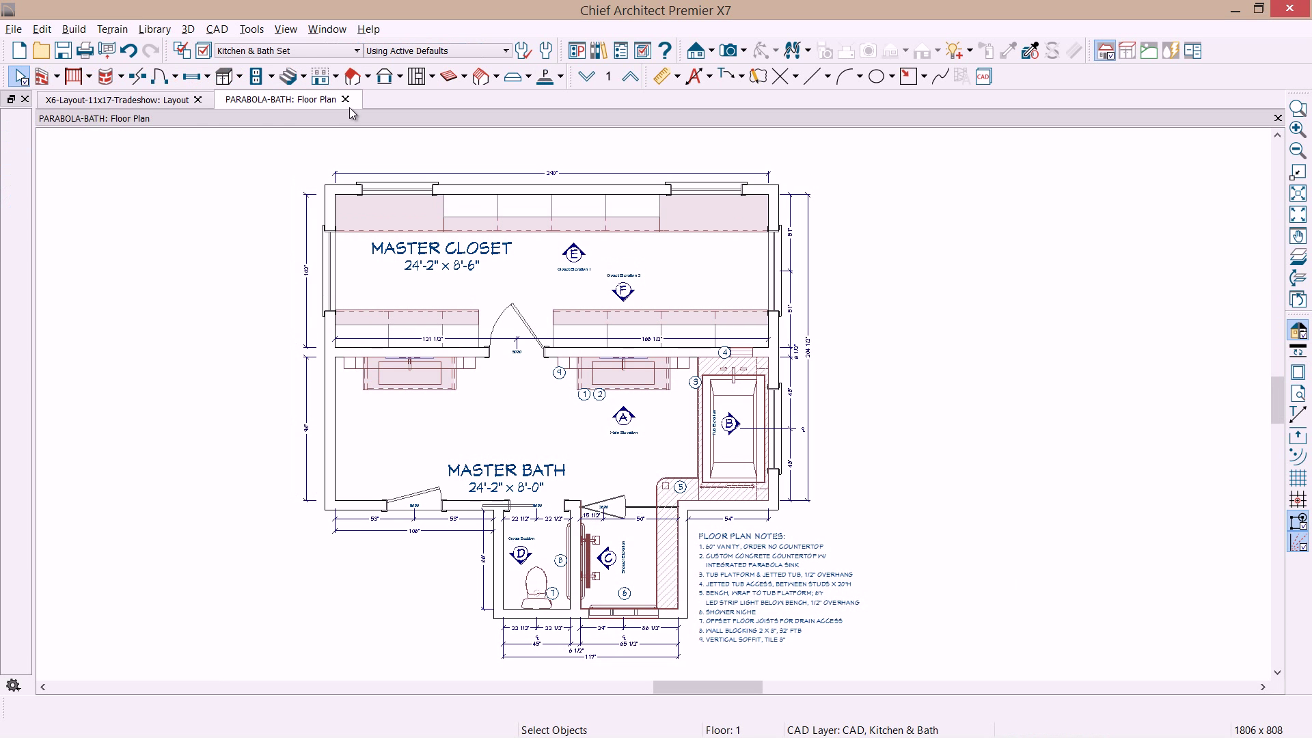
pyautogui.click(347, 101)
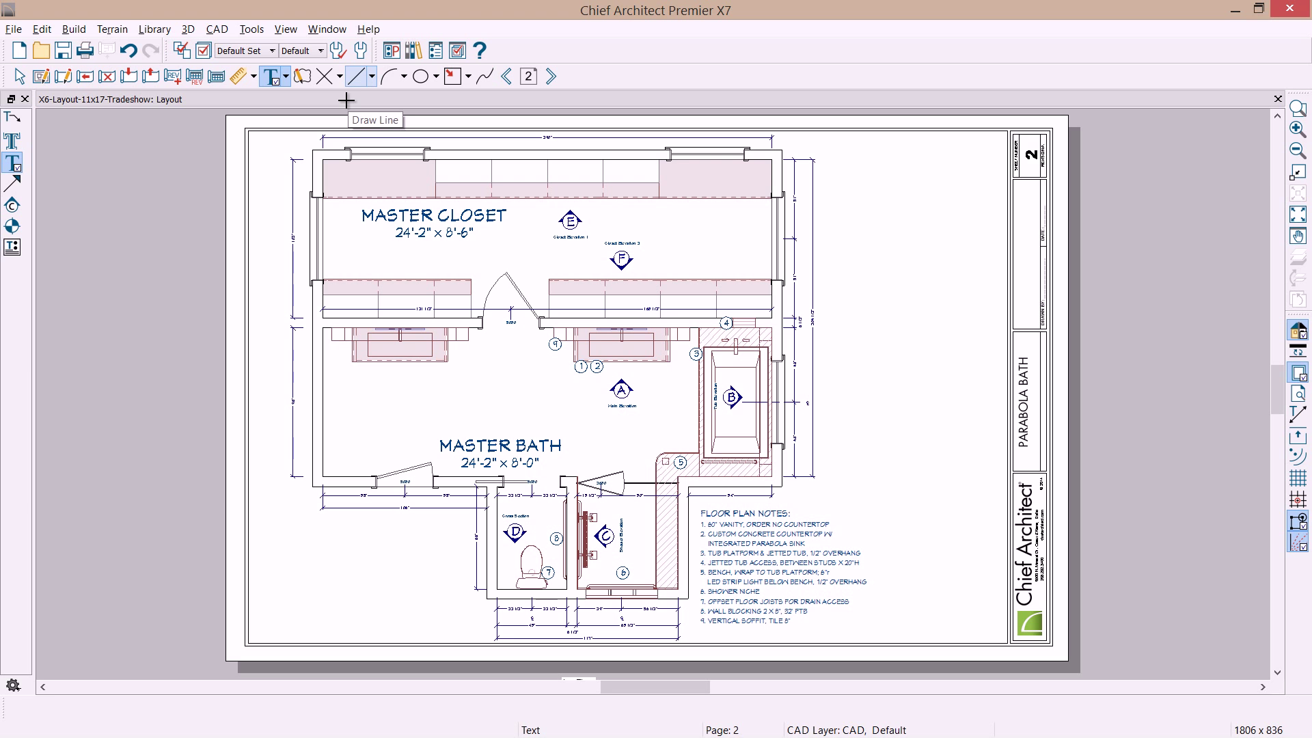
pyautogui.press('Escape')
pyautogui.doubleClick(503, 351)
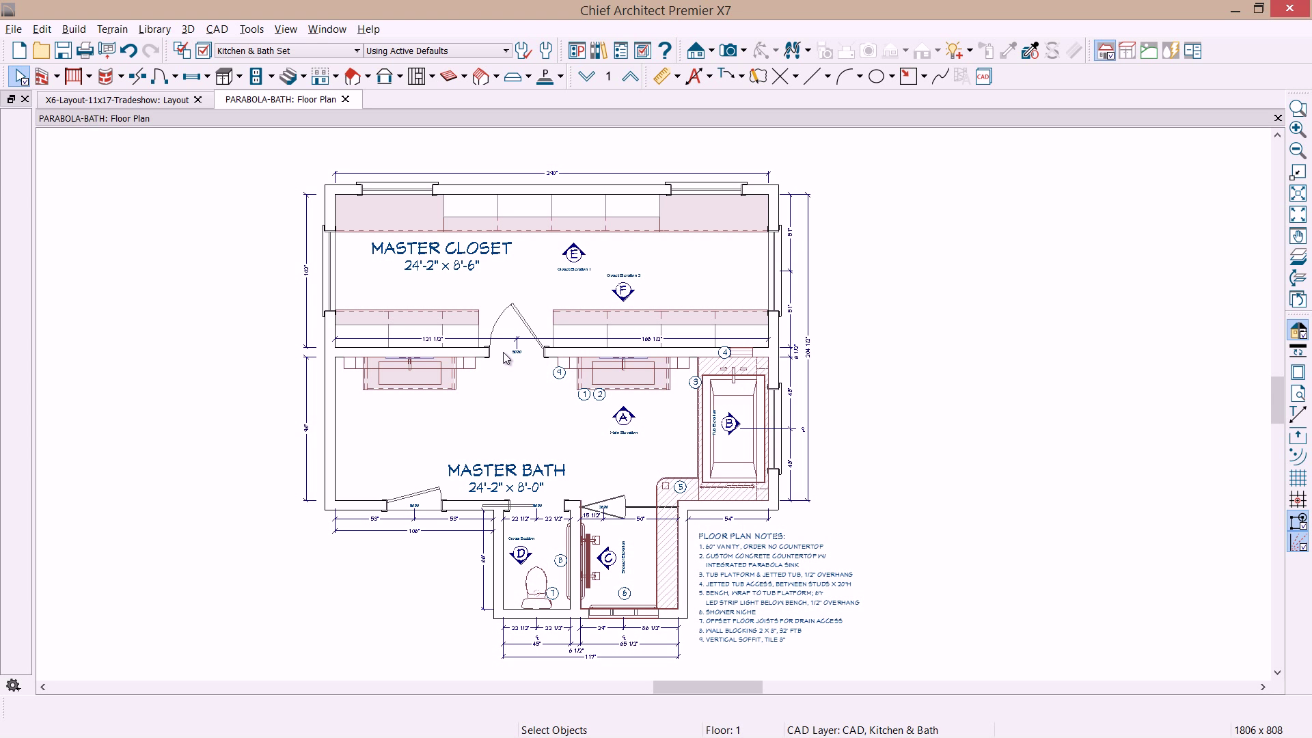
# Review the layer sets available for the floor plan, close the plan, and reopen it from its layout box on page 2.
pyautogui.click(356, 51)
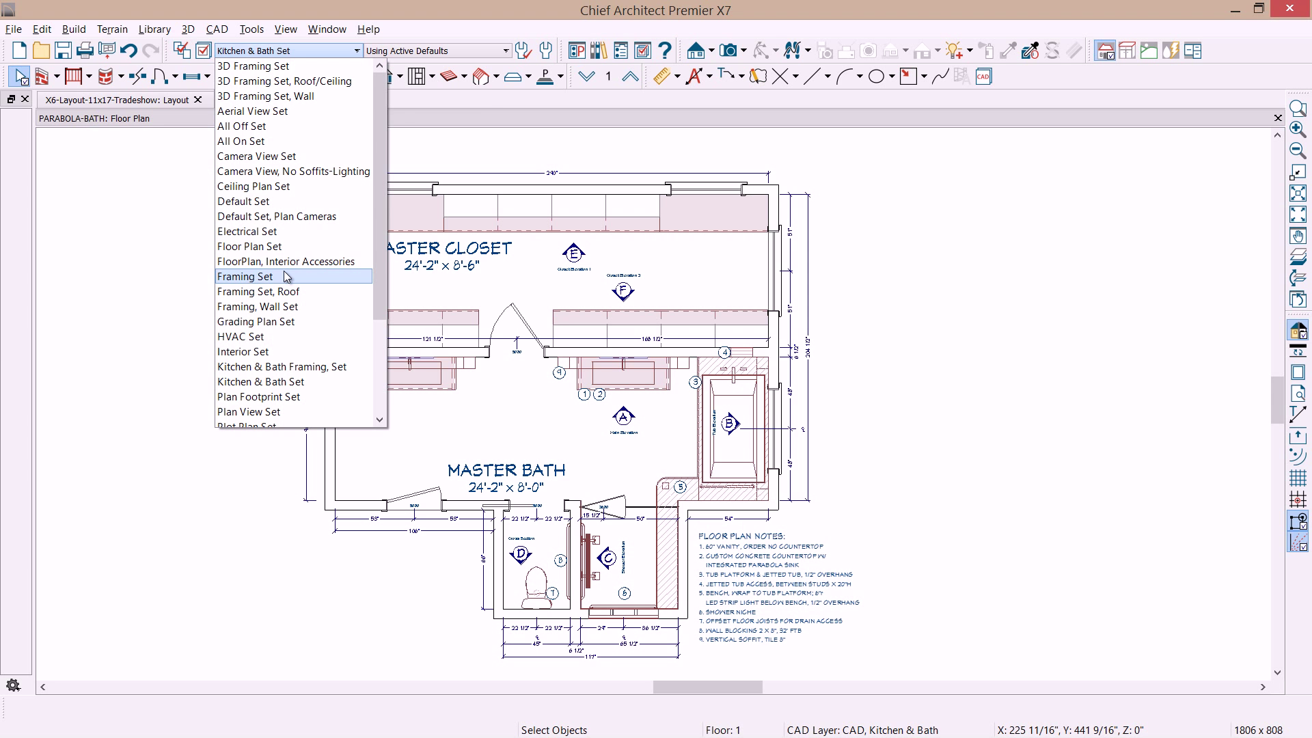
pyautogui.click(482, 101)
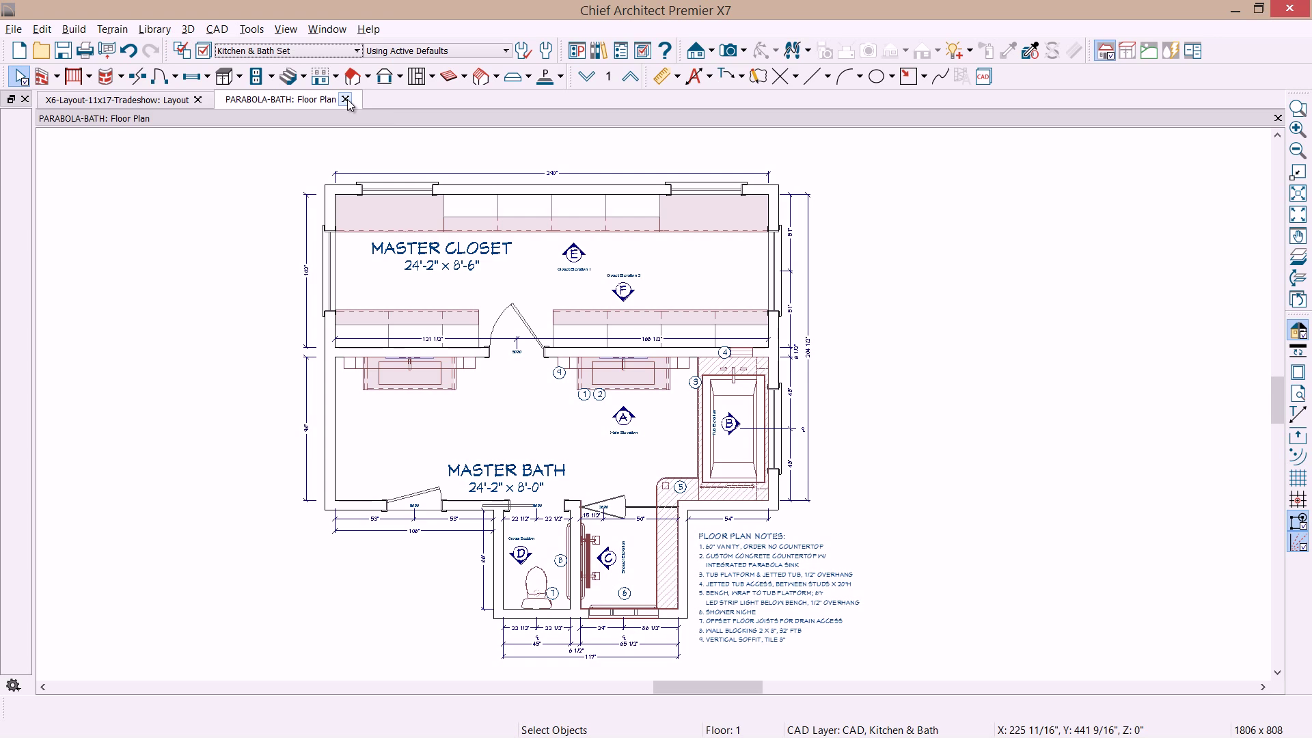
pyautogui.click(346, 100)
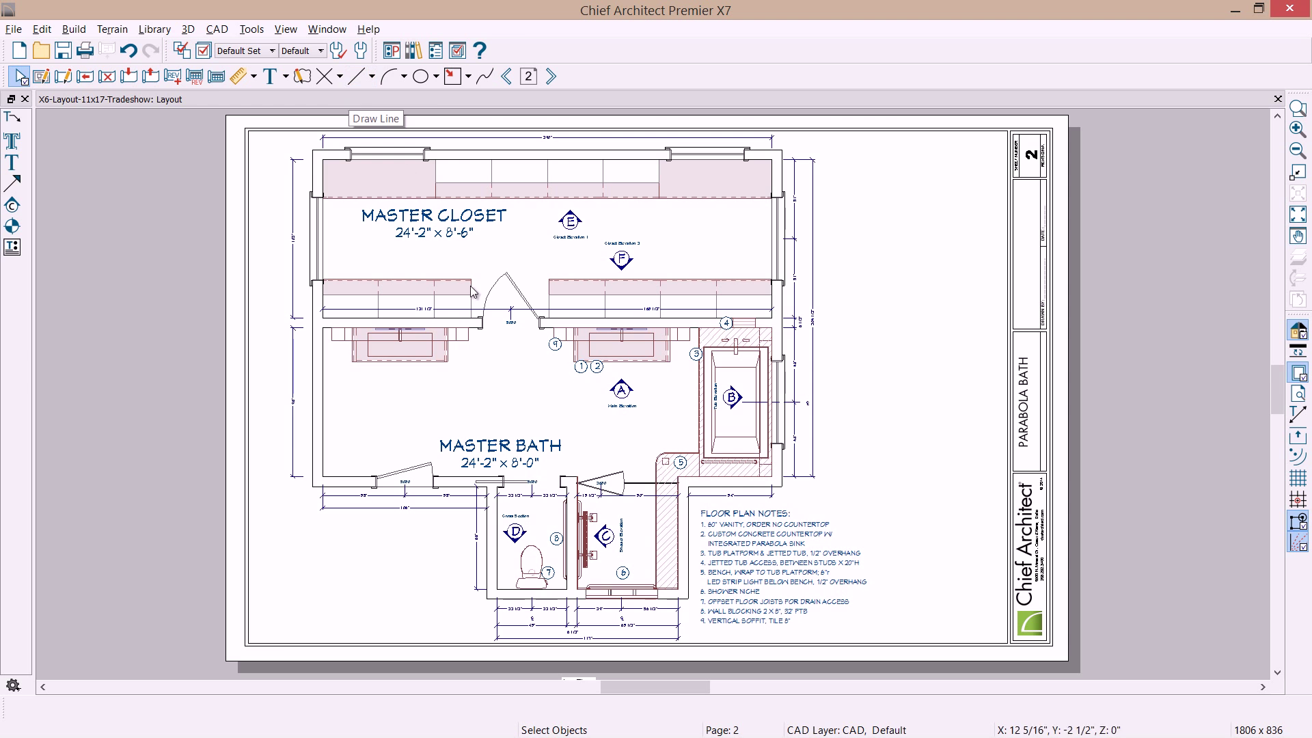
pyautogui.click(521, 343)
pyautogui.doubleClick(521, 343)
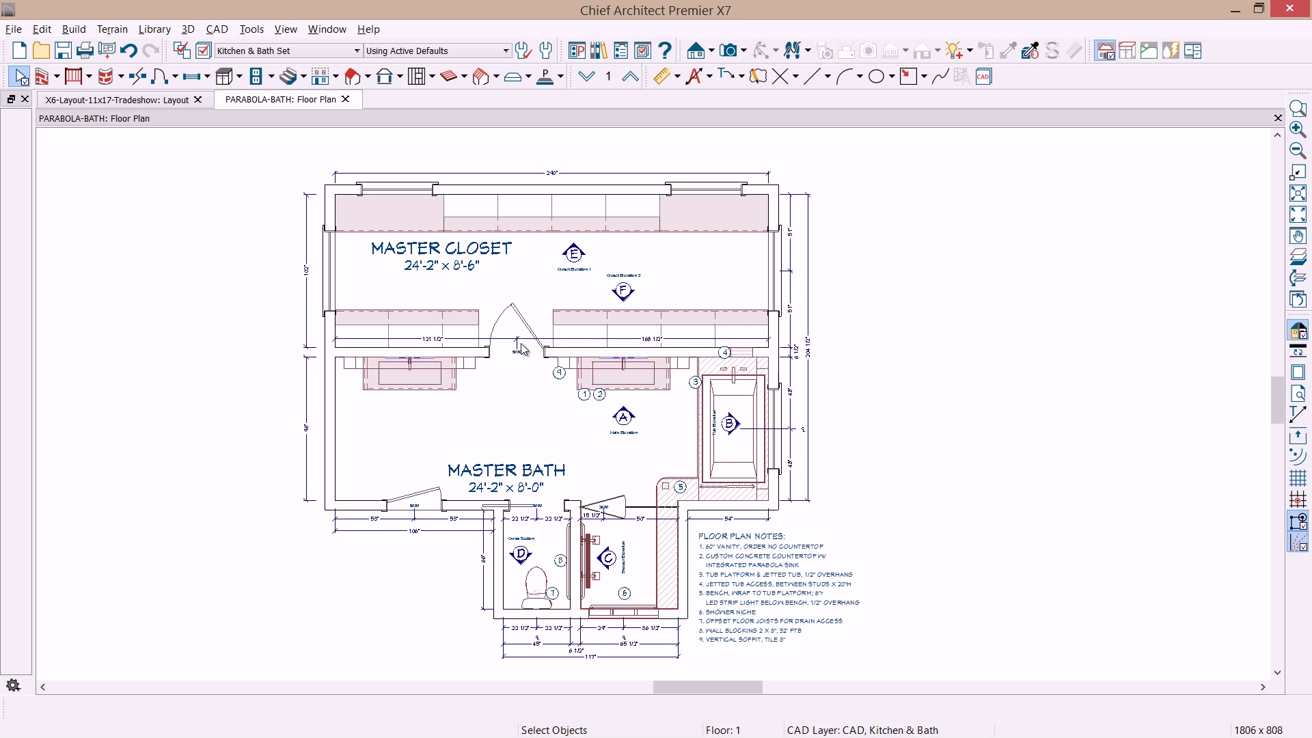
# Try deleting the window in the master closet's right exterior wall and close the floor plan to return to the layout.
pyautogui.scroll(2, 807, 287)
pyautogui.scroll(3, 808, 292)
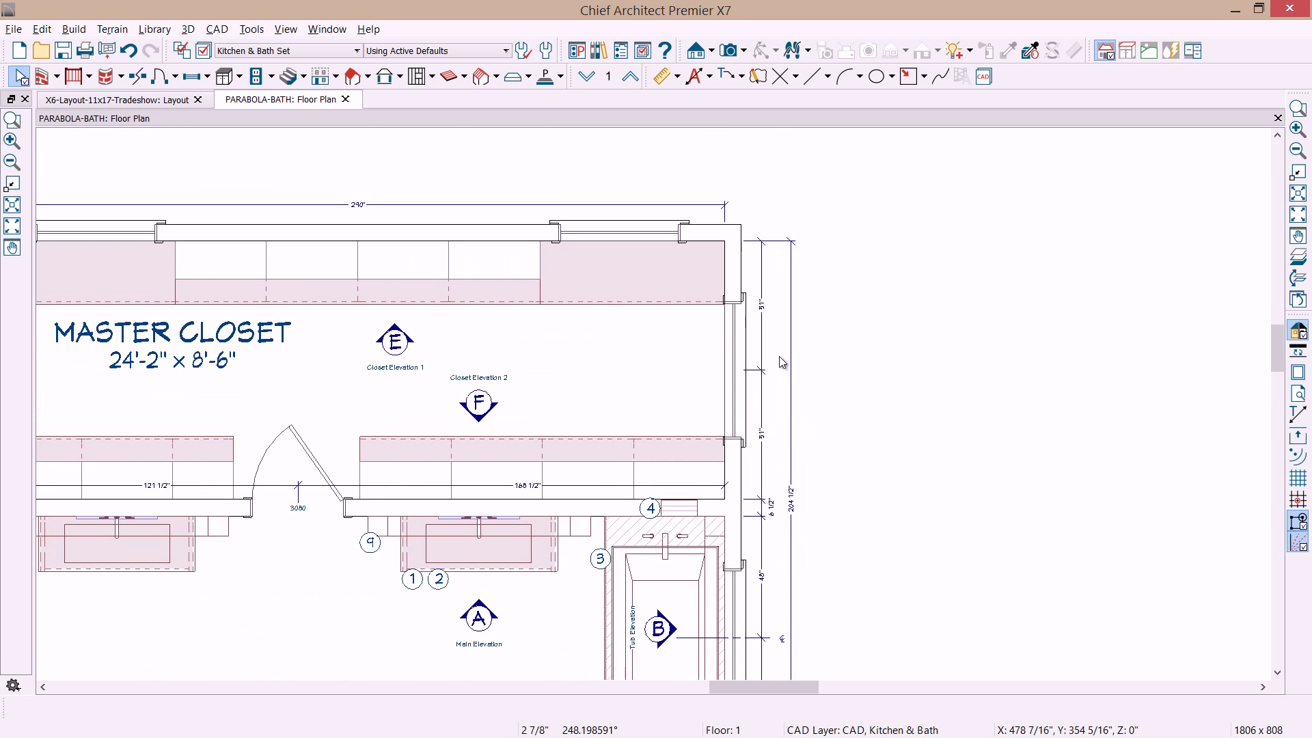
pyautogui.click(738, 376)
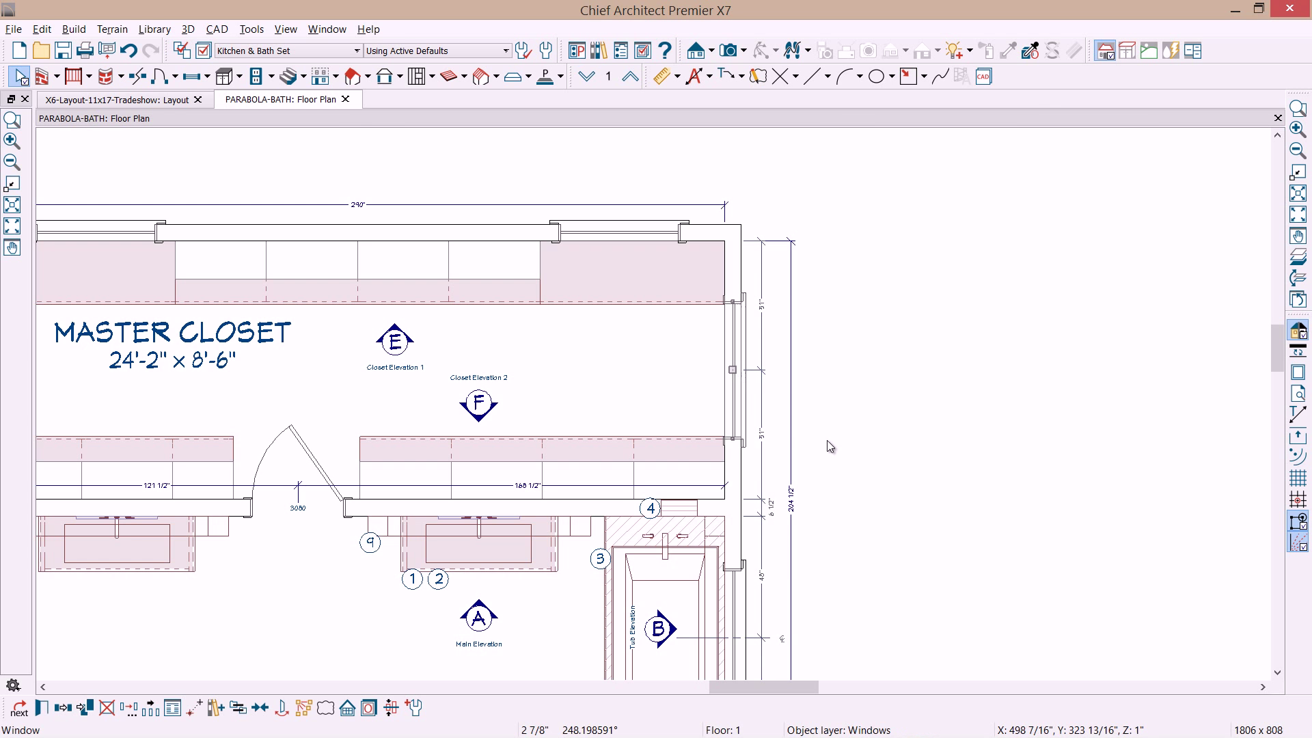
pyautogui.press('Delete')
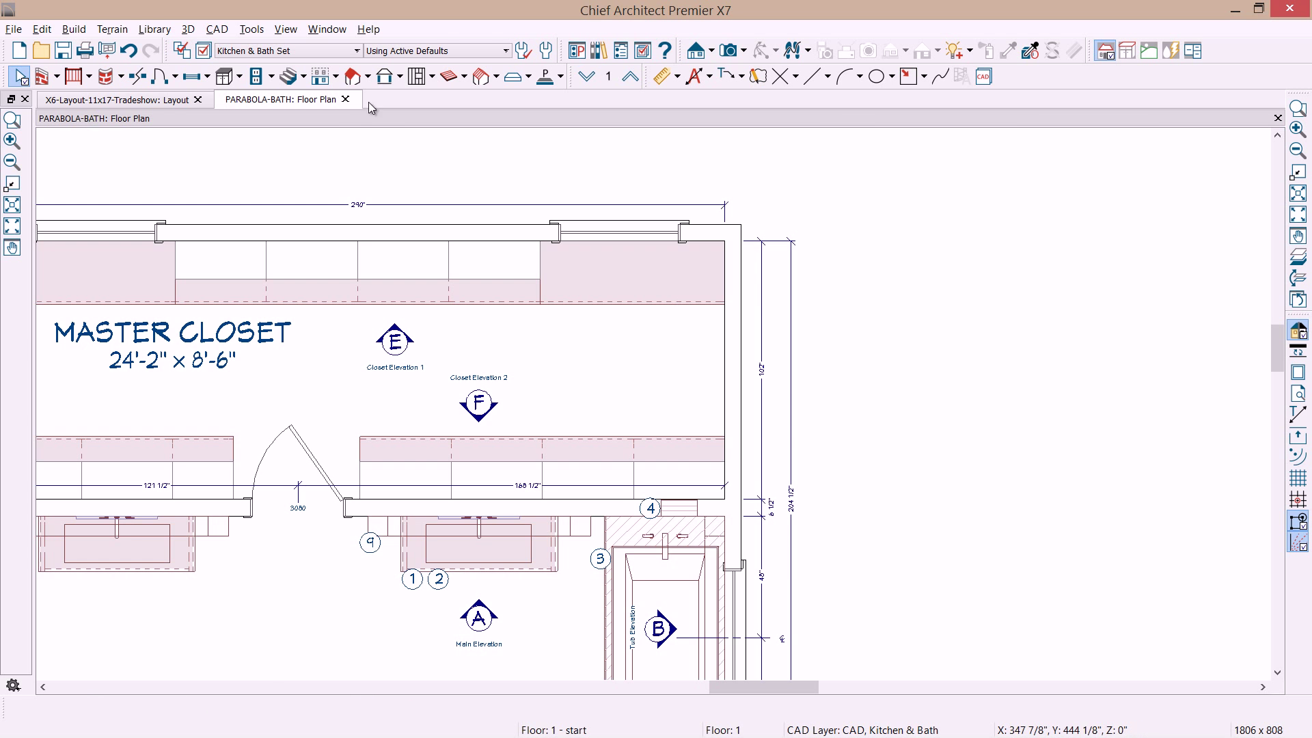
pyautogui.click(346, 100)
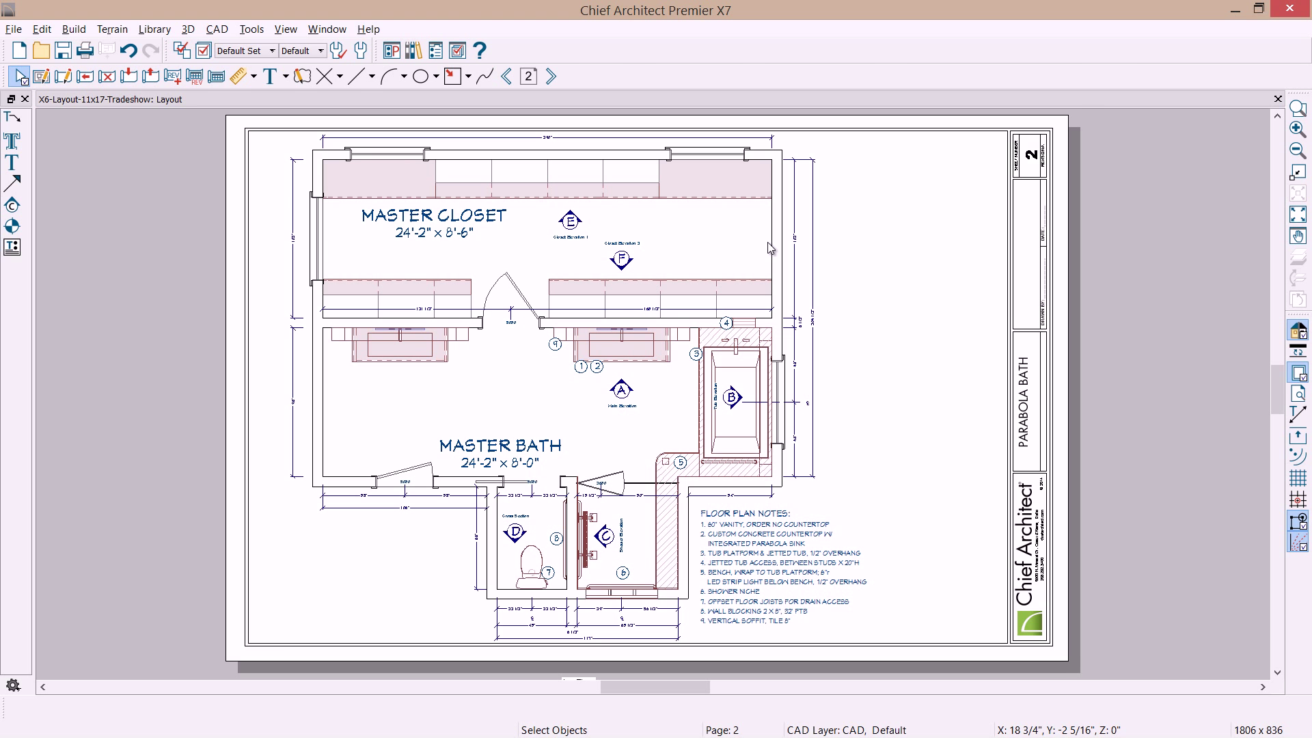
# Reopen the floor plan from its layout box and undo the closet window's deletion.
pyautogui.doubleClick(633, 230)
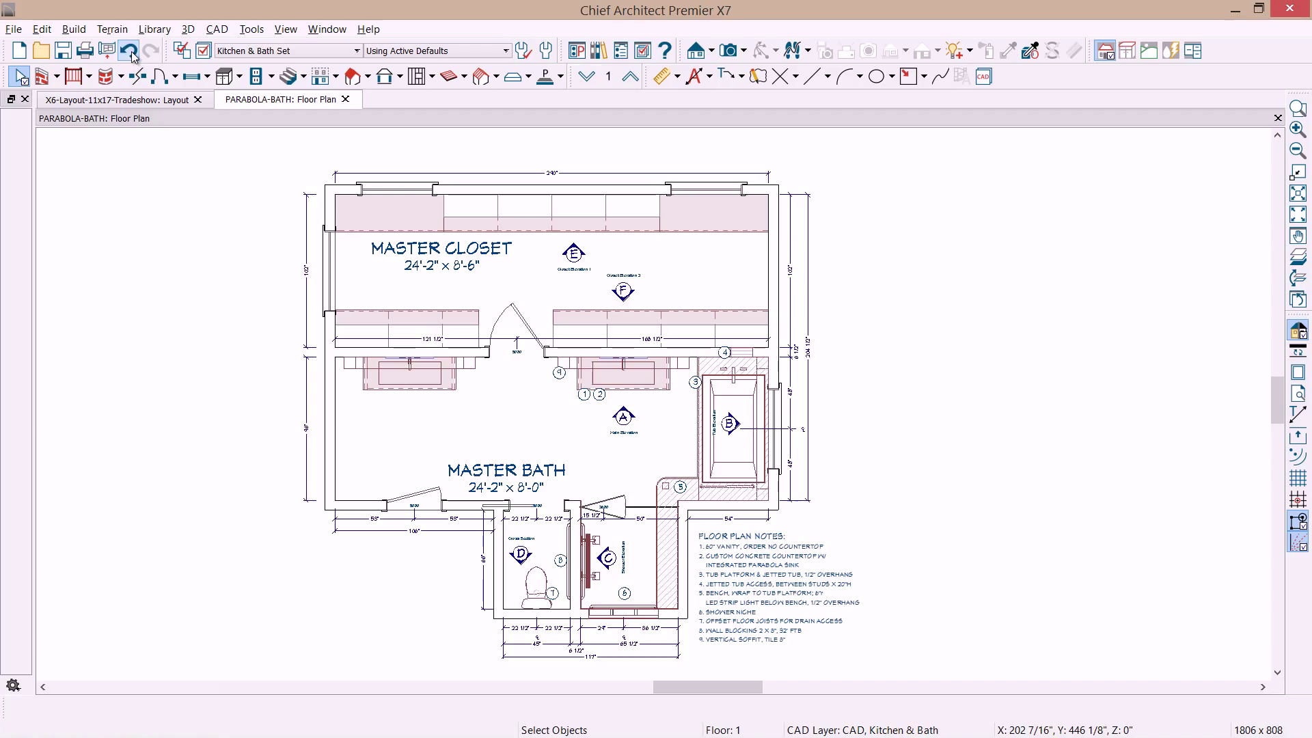
pyautogui.click(129, 52)
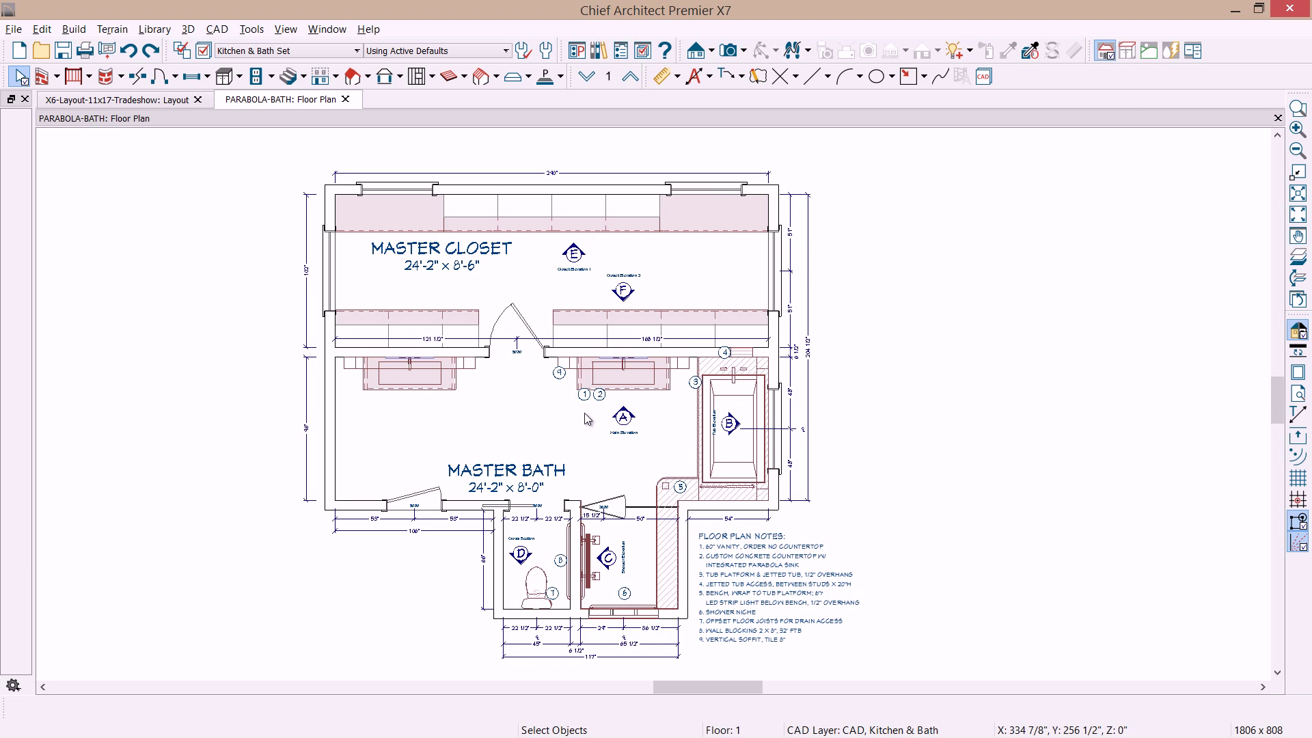
# Open the Main Elevation view from callout A and start sending it to layout, suppressing the directory warning for this session.
pyautogui.click(626, 422)
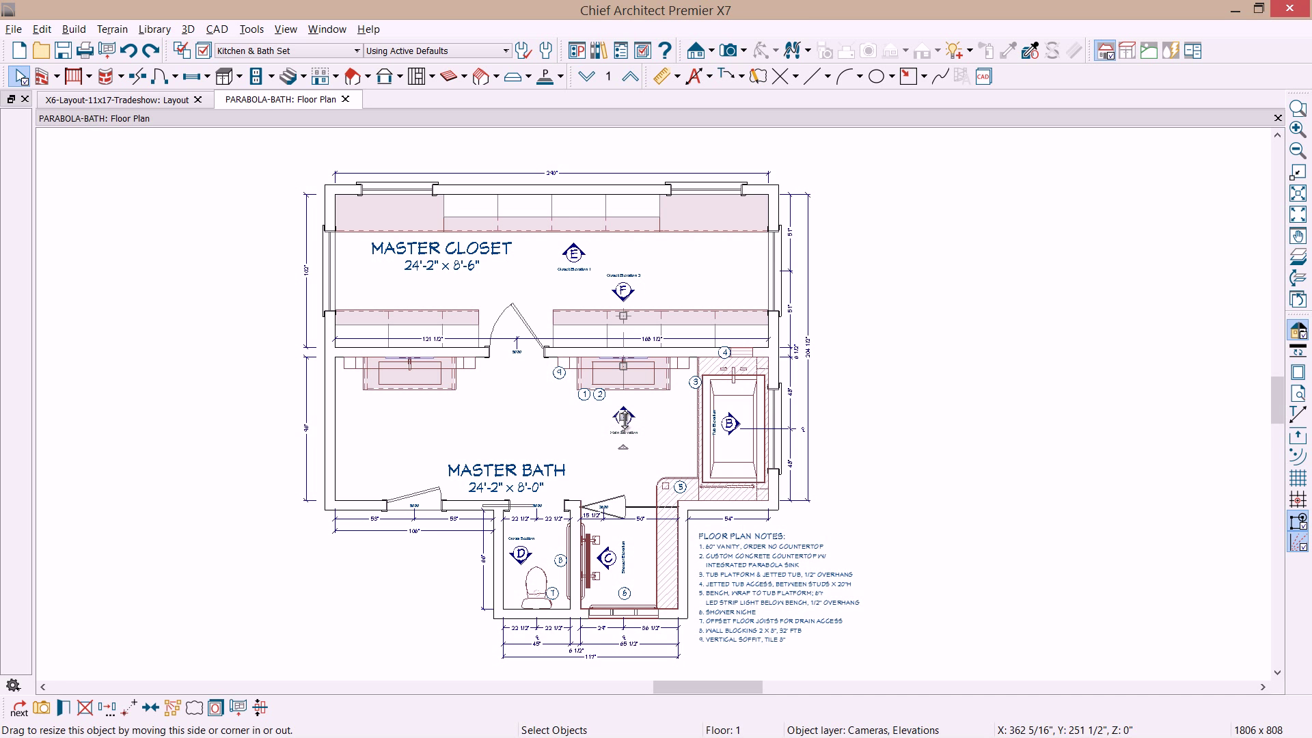
pyautogui.doubleClick(626, 419)
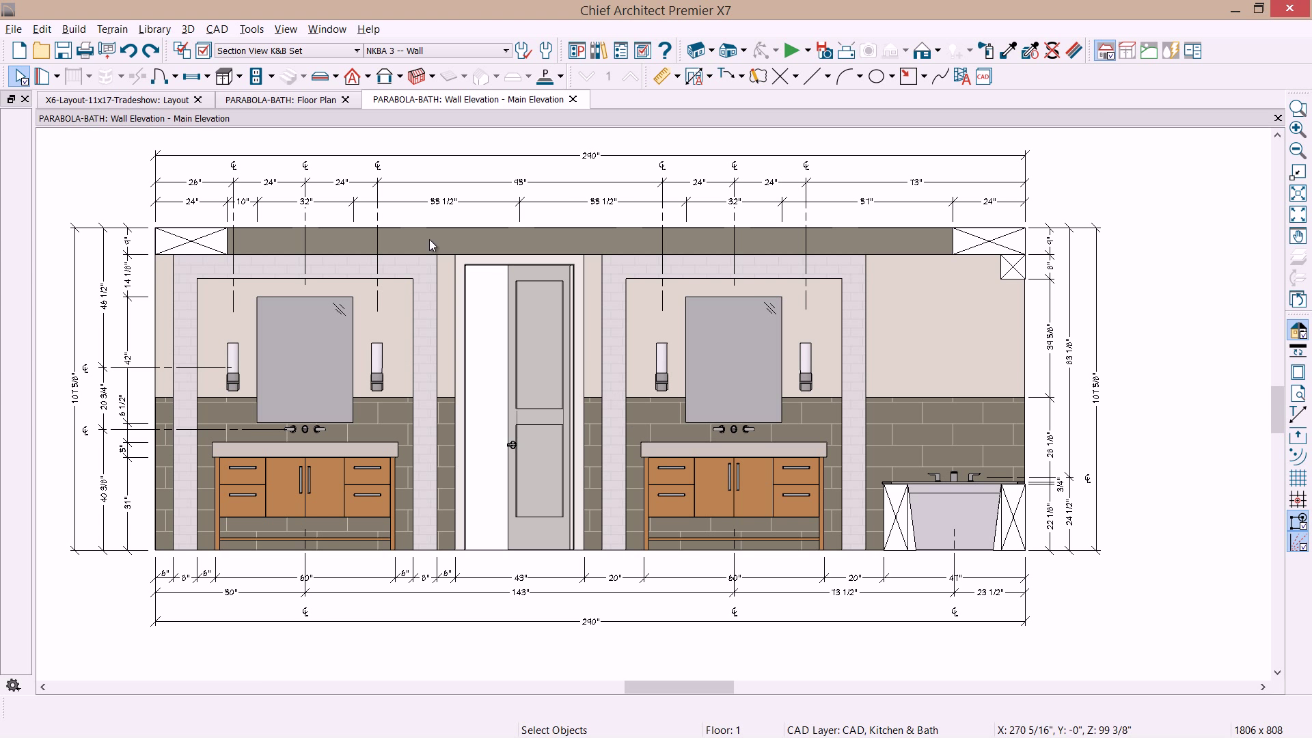
pyautogui.click(13, 30)
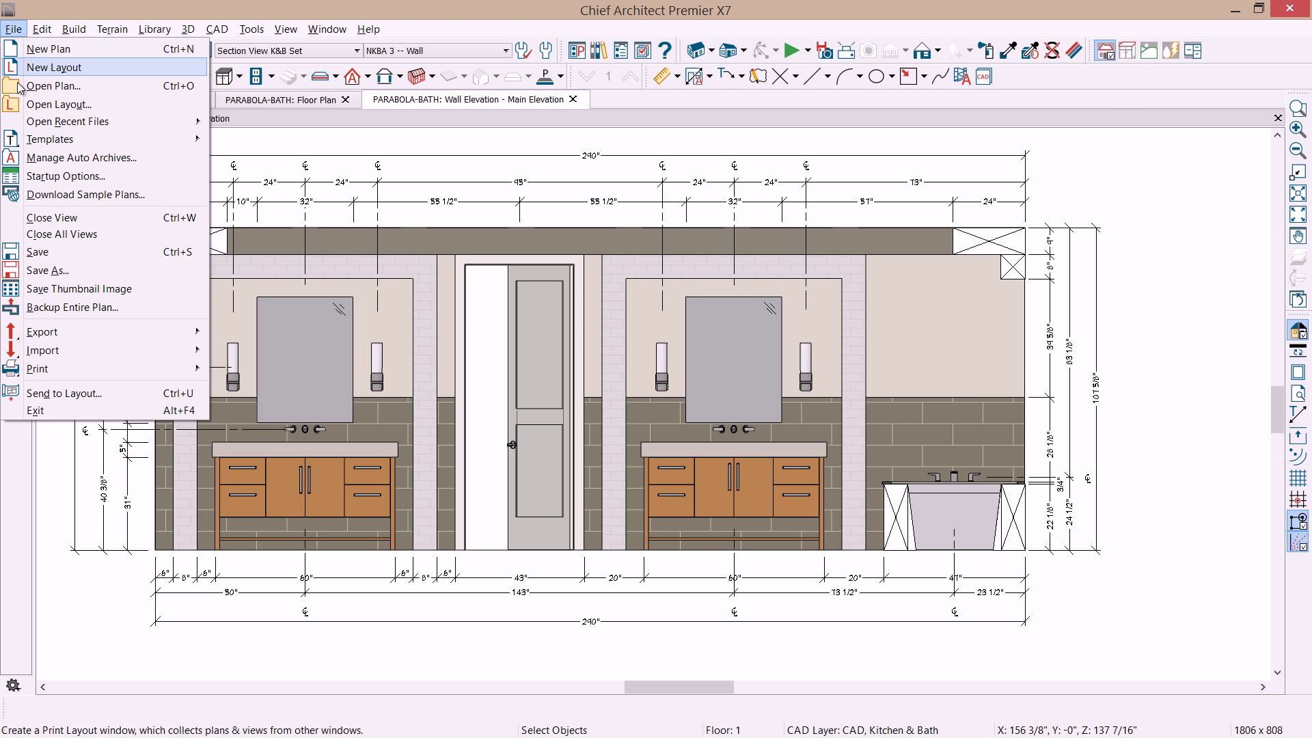
pyautogui.click(65, 393)
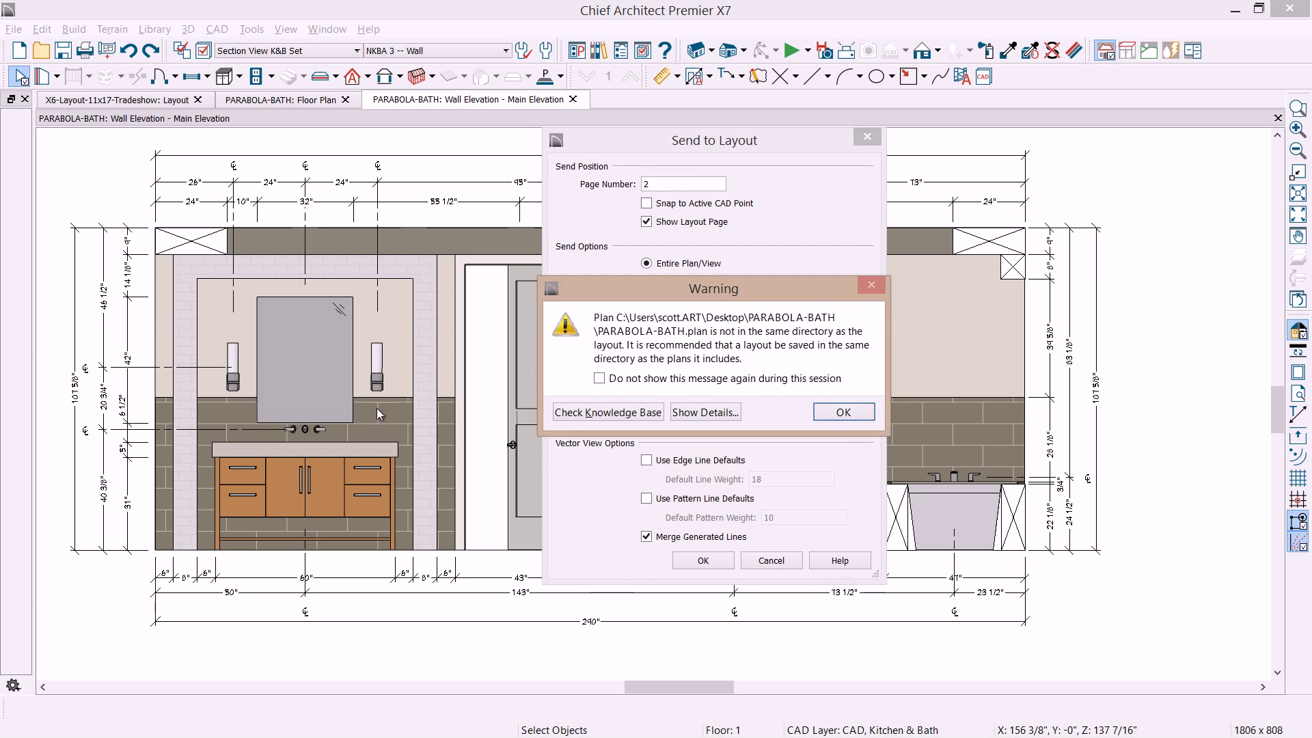
pyautogui.click(653, 380)
pyautogui.click(851, 413)
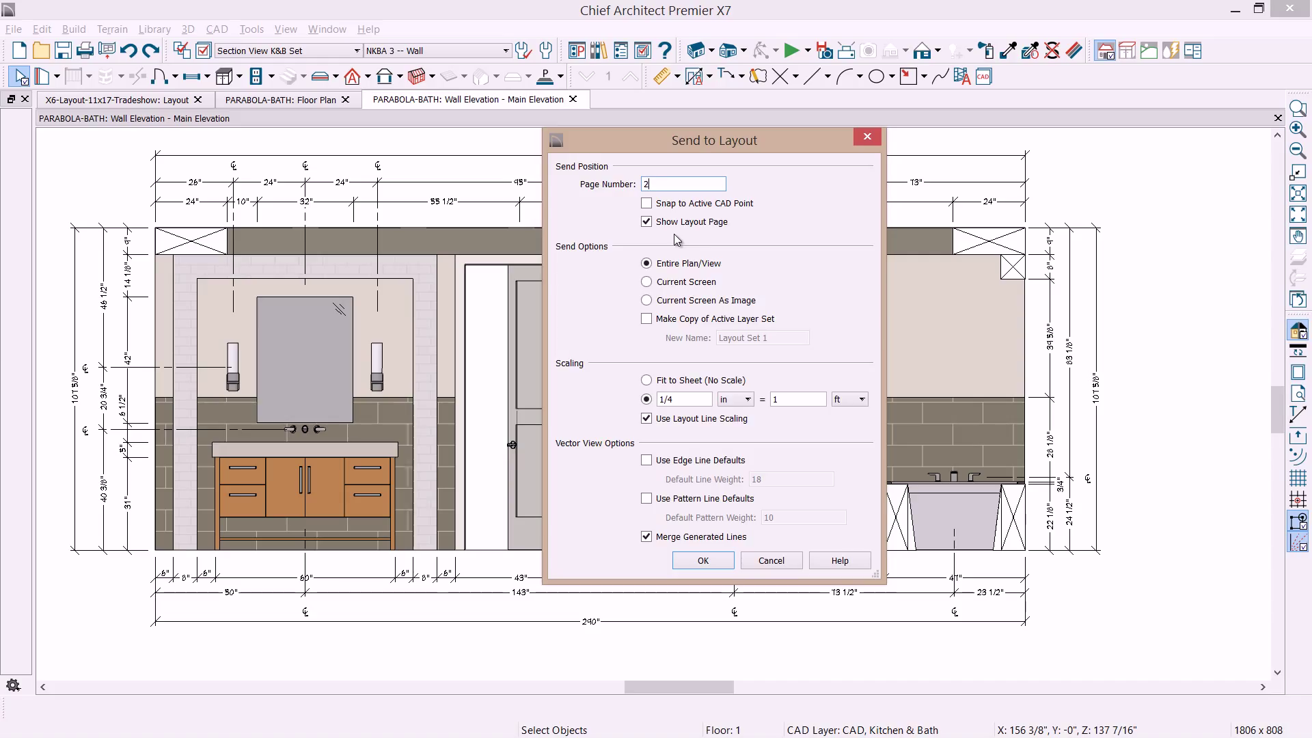
# Send the entire main elevation view to layout page 3 at a scale of 1/2 in = 1 ft.
pyautogui.moveTo(675, 185); pyautogui.dragTo(586, 178)
pyautogui.write('3')
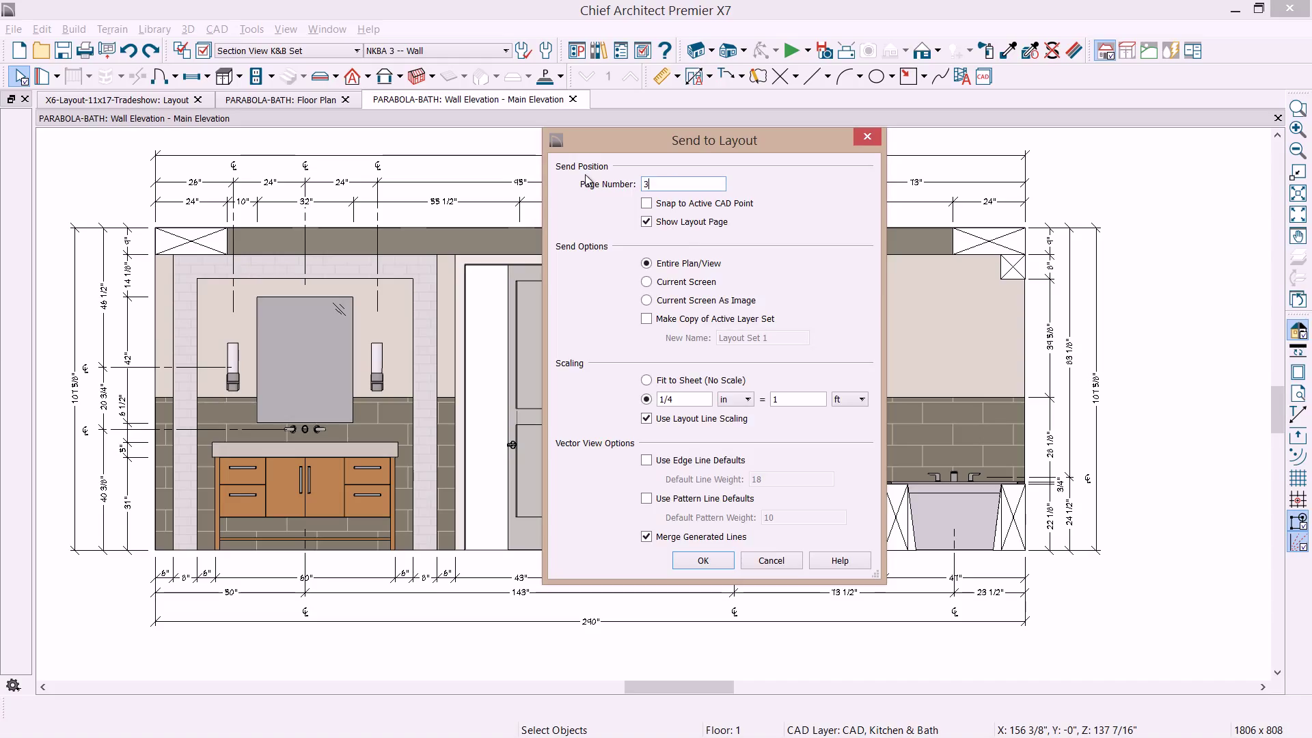
pyautogui.click(701, 400)
pyautogui.press('BackSpace')
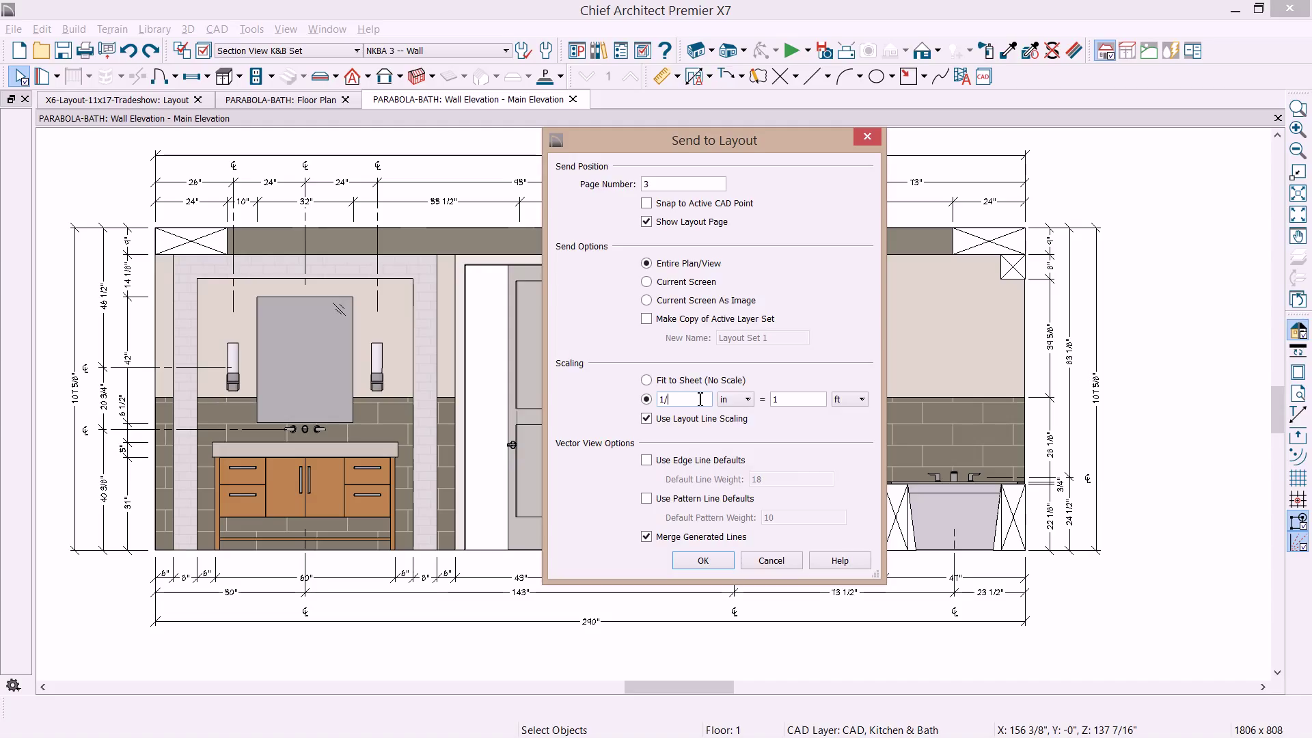
pyautogui.write('2')
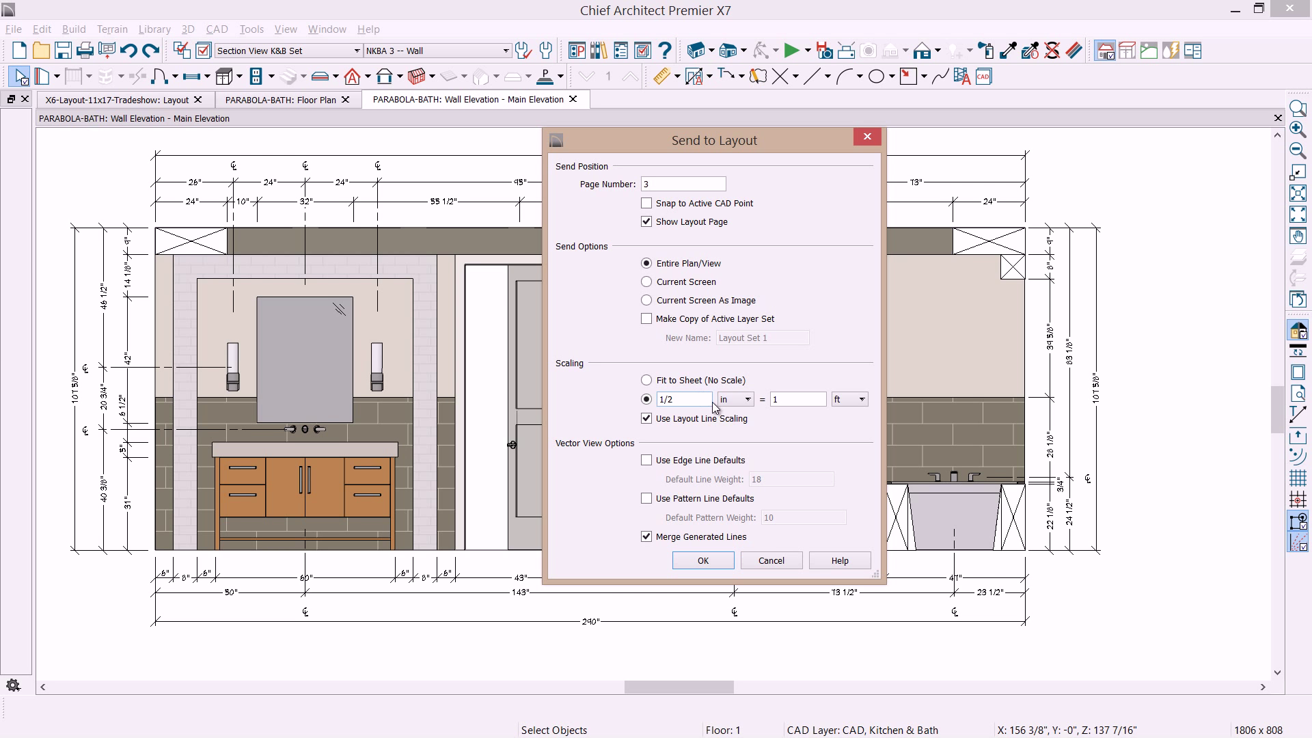
pyautogui.click(721, 561)
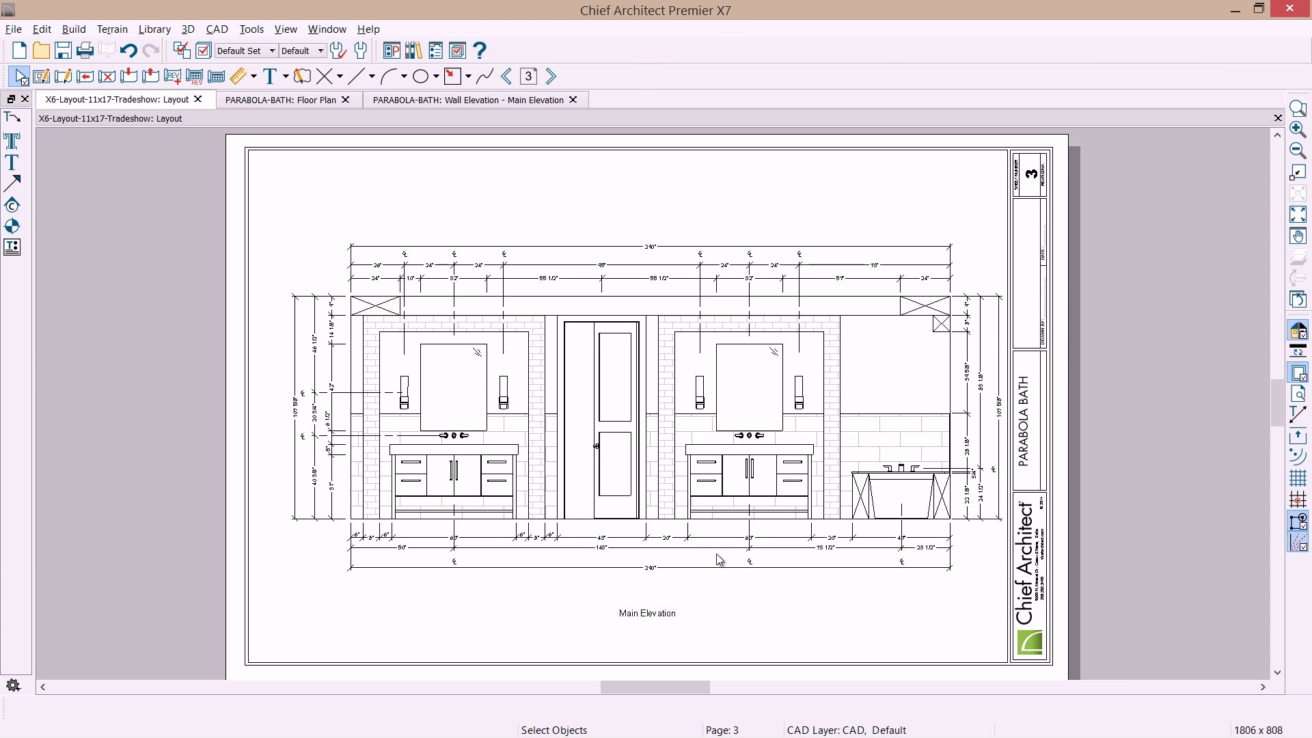
# Move the main elevation's layout box up about 2" on page 3.
pyautogui.click(703, 448)
pyautogui.moveTo(646, 407); pyautogui.dragTo(626, 335)
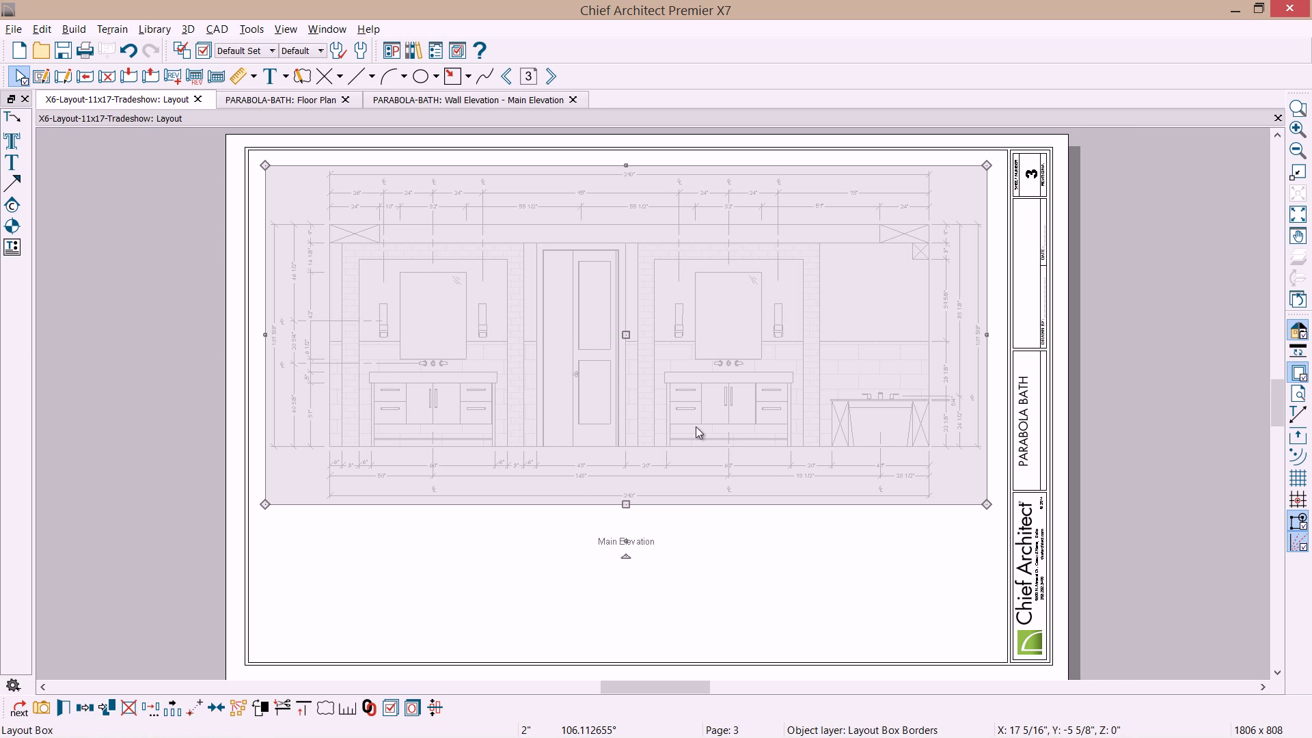
pyautogui.click(765, 559)
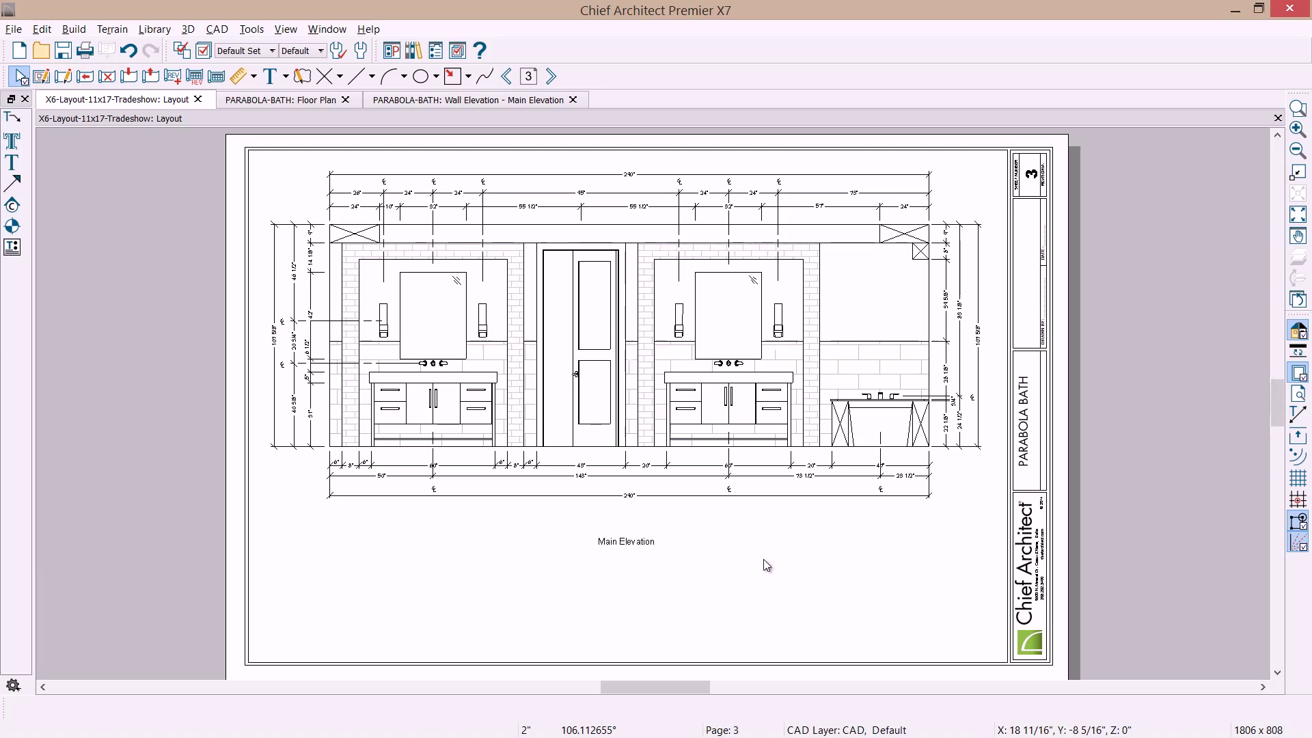
# Reopen the main elevation from its layout box, close it, and update its view in the layout.
pyautogui.doubleClick(546, 342)
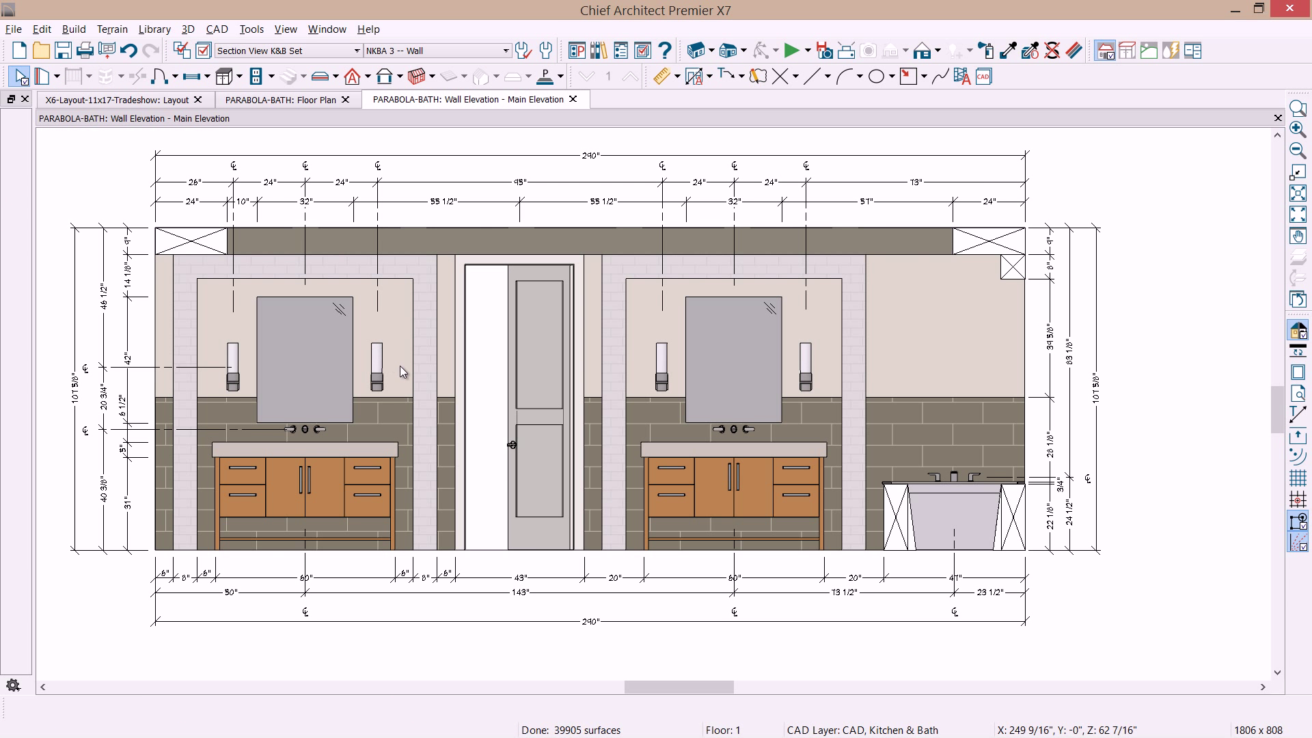
pyautogui.click(574, 100)
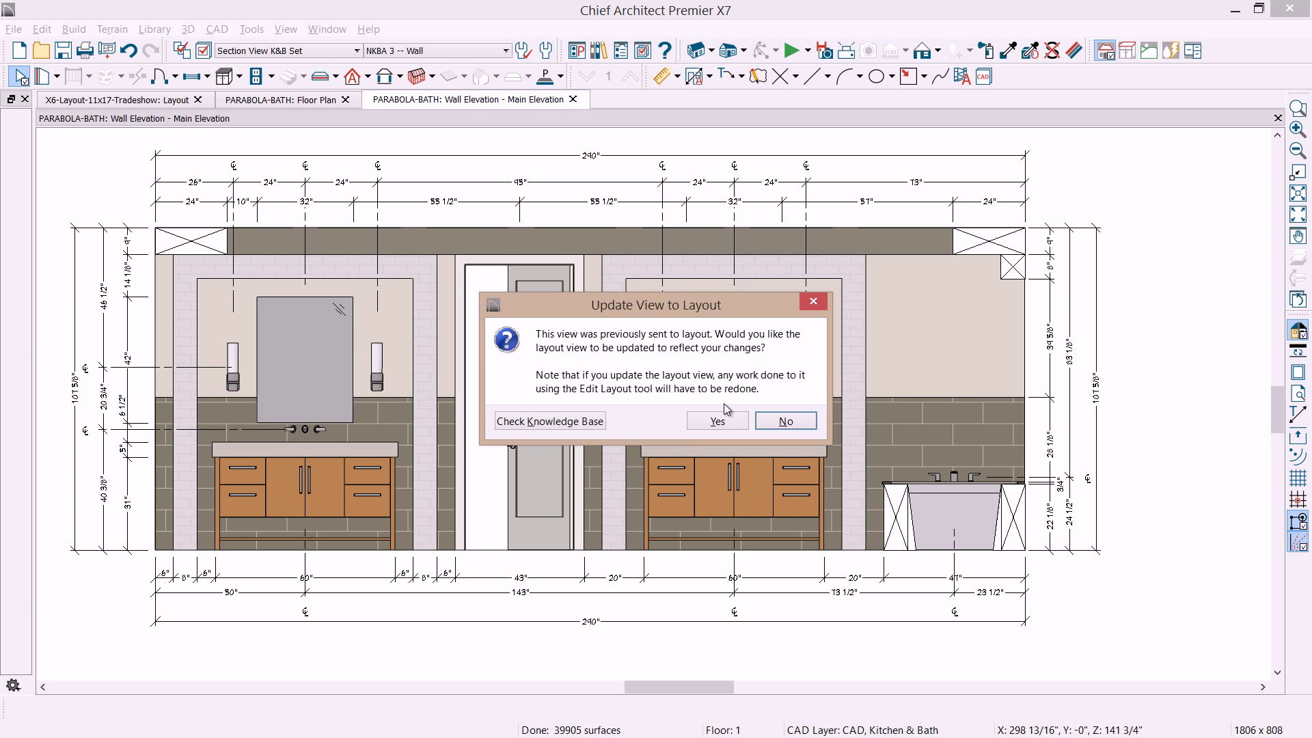
pyautogui.click(710, 420)
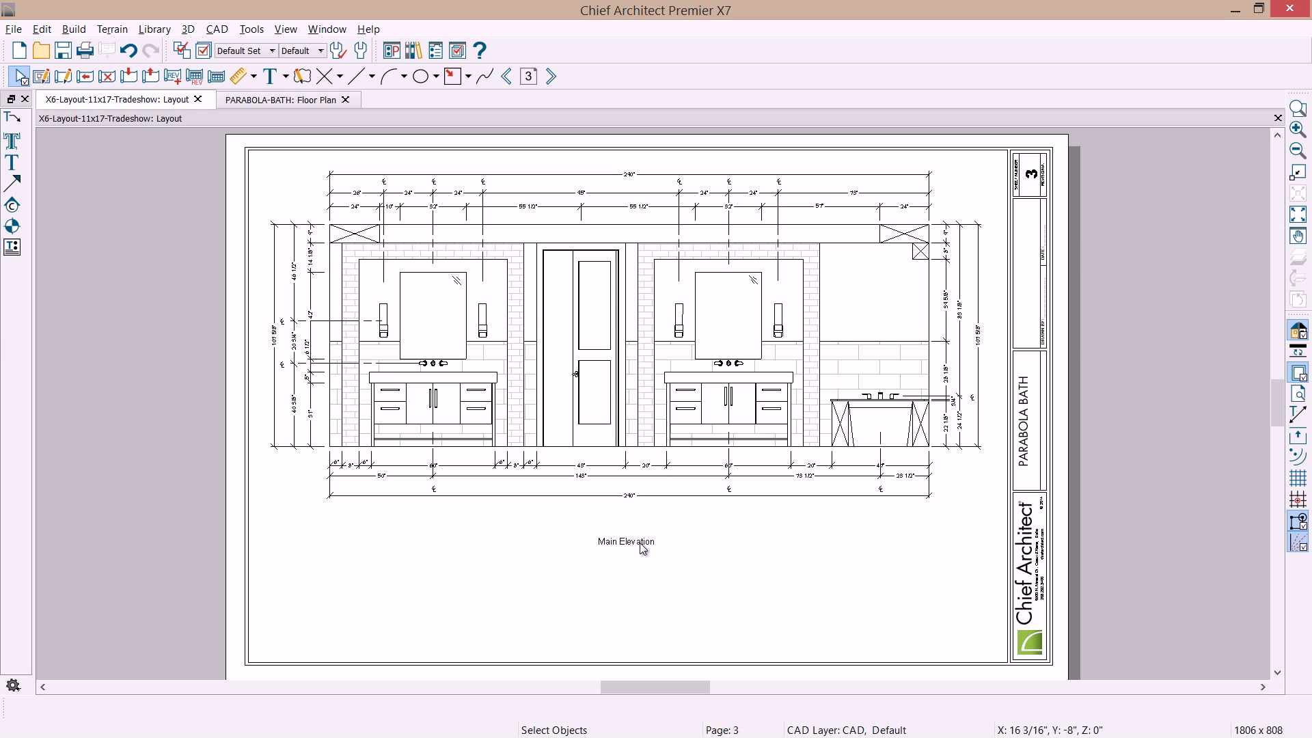
# Turn off the display of the Layout Box Labels layer for the main elevation's layout box.
pyautogui.click(645, 438)
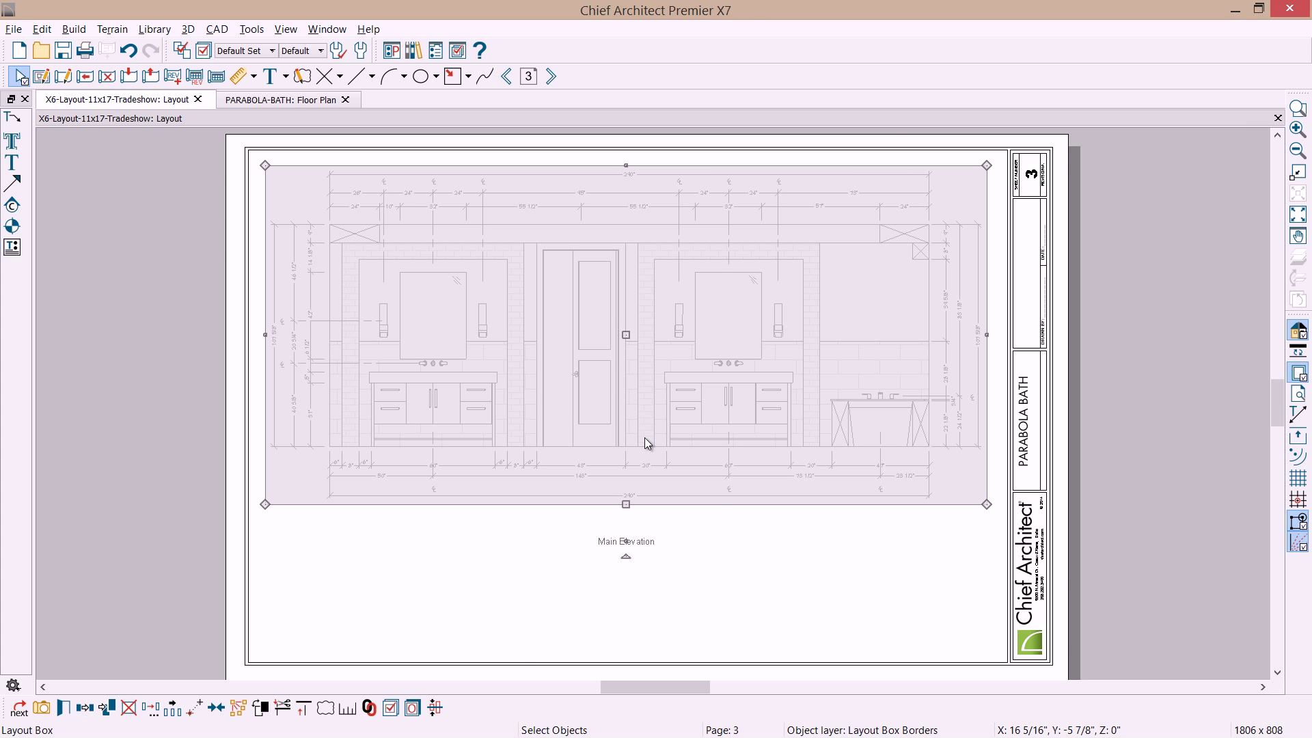
pyautogui.click(412, 708)
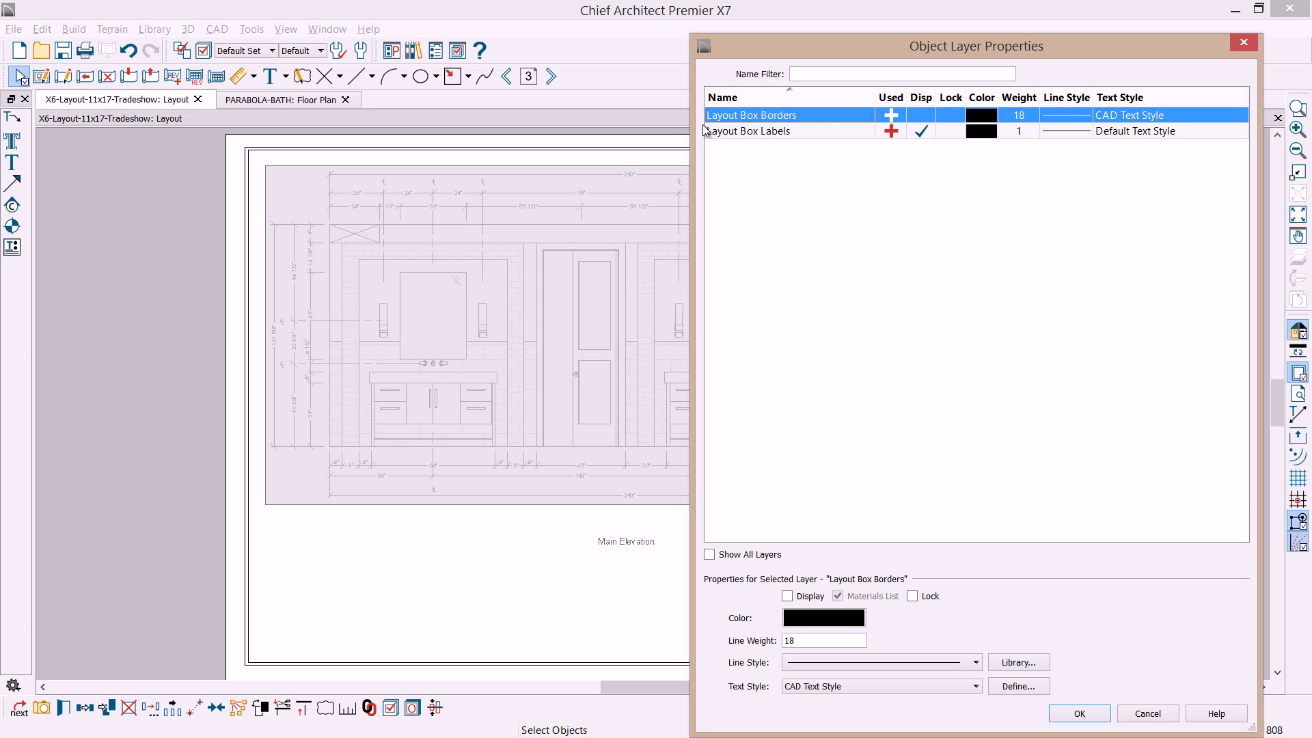
pyautogui.click(919, 133)
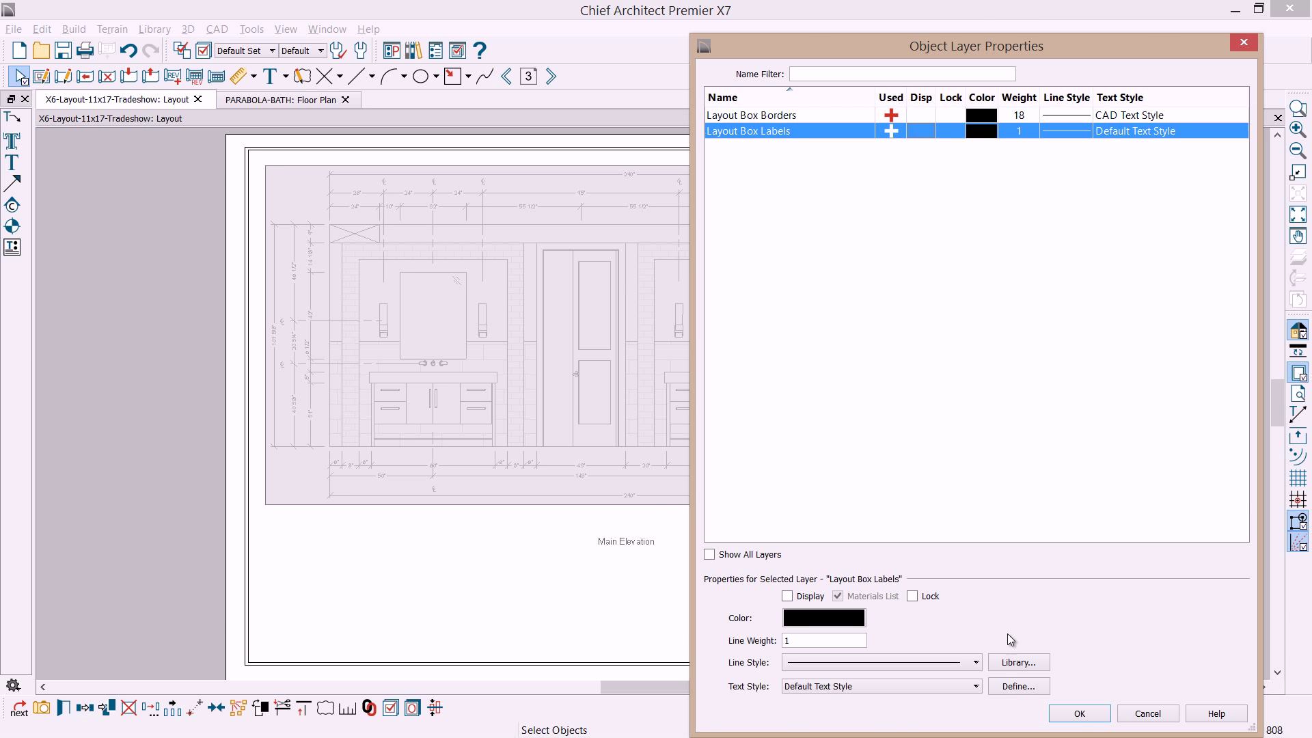
pyautogui.click(1078, 715)
pyautogui.click(708, 592)
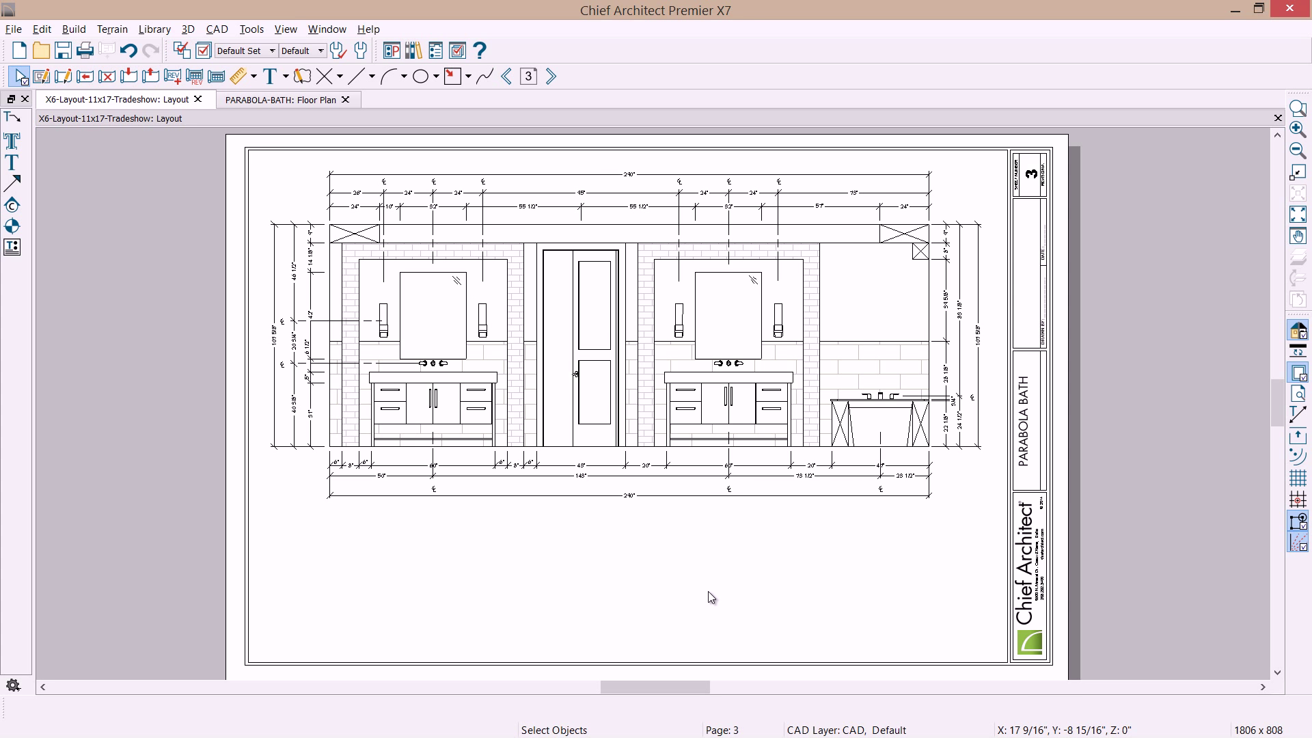
# Add a text object reading "MAIN WALL ELEVATION" centered below the elevation on page 3.
pyautogui.press('y')
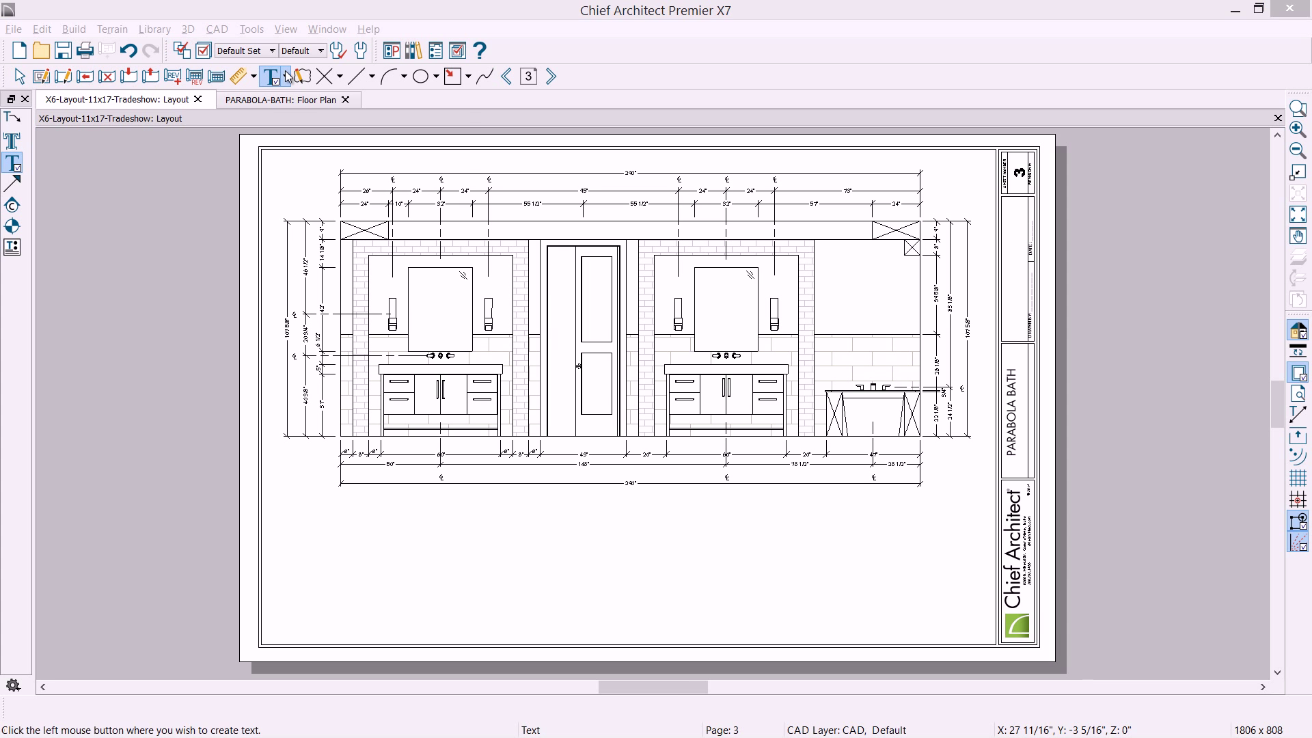
pyautogui.click(285, 77)
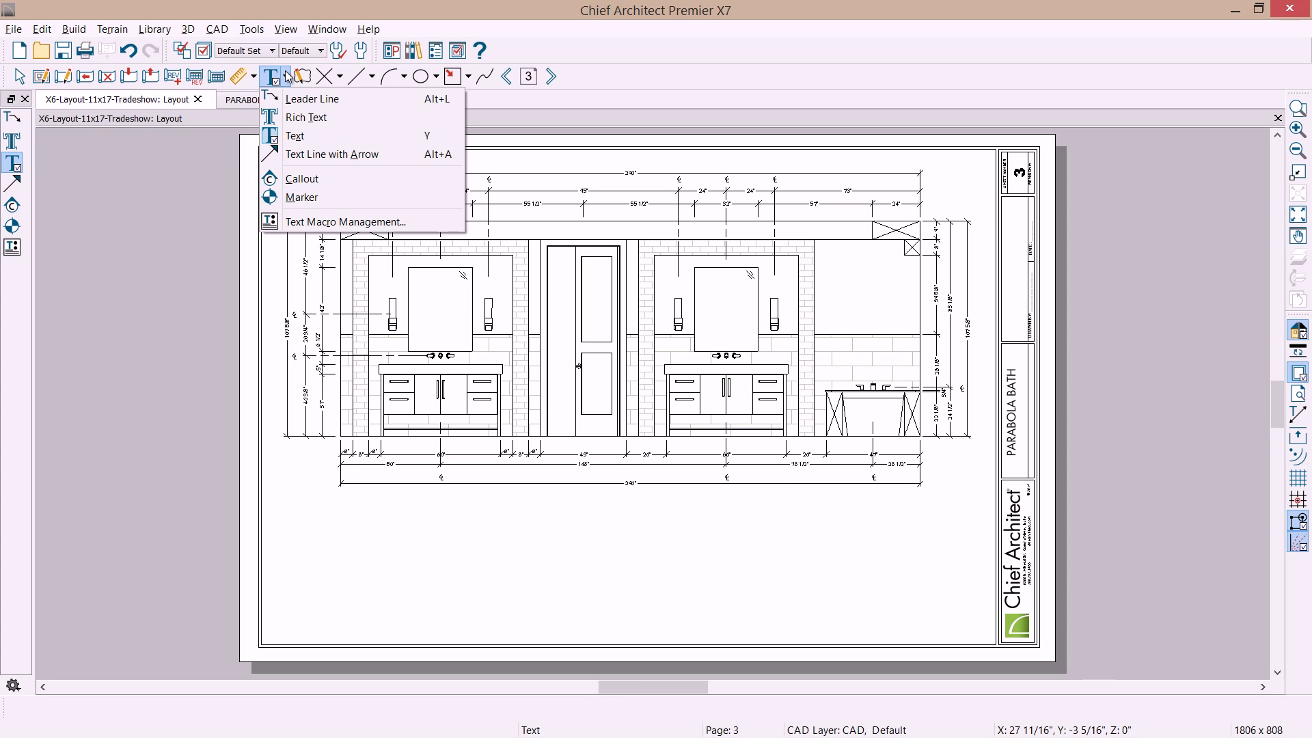
pyautogui.click(301, 136)
pyautogui.moveTo(574, 513); pyautogui.dragTo(745, 536)
pyautogui.write('MAIN WALL ELEVATION')
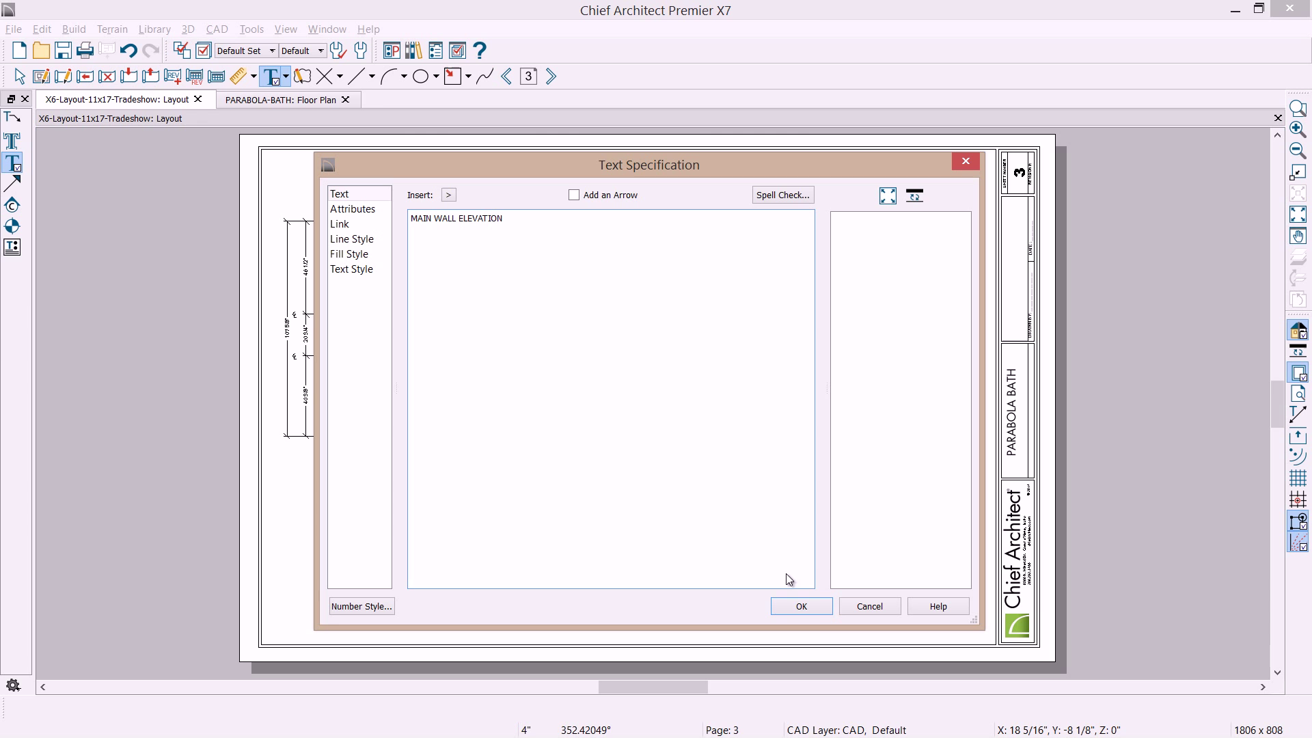
# Assign Text Style 1/8 to the MAIN WALL ELEVATION text and move it centered just beneath the elevation's overall bottom dimension.
pyautogui.click(341, 271)
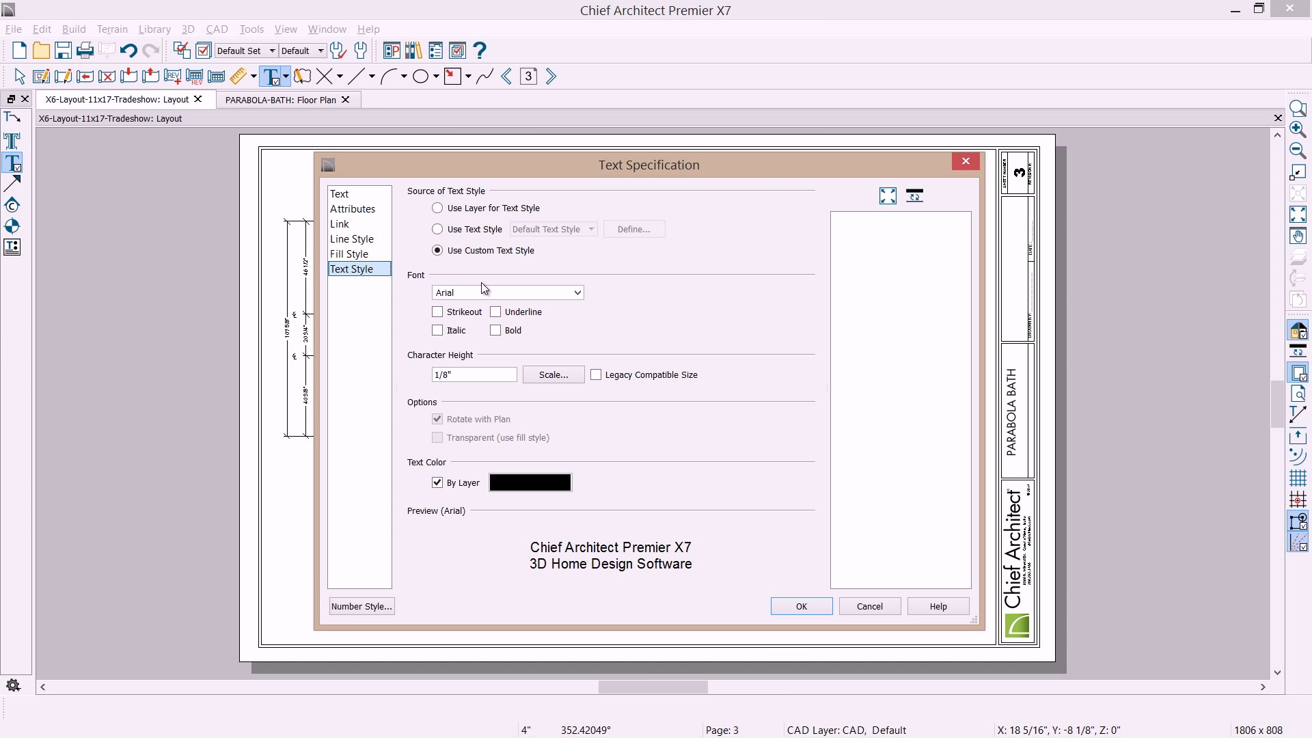
pyautogui.click(473, 229)
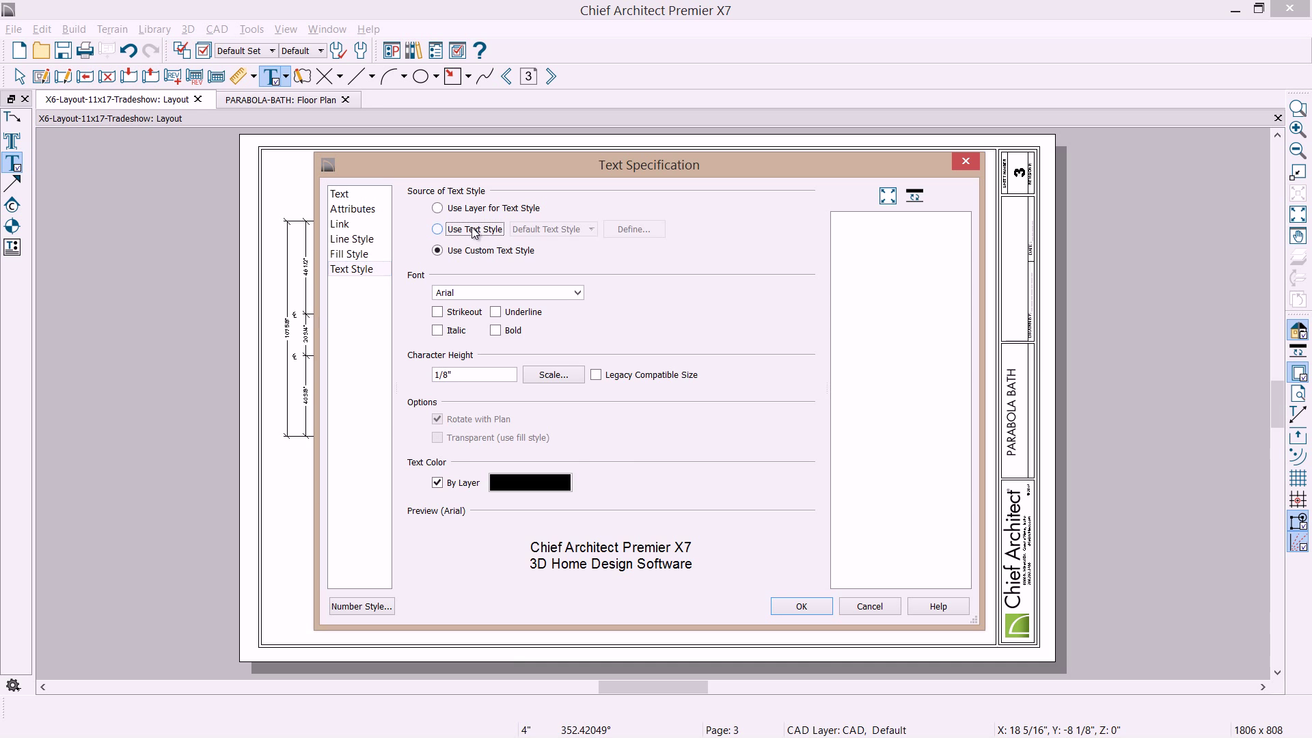
pyautogui.click(592, 230)
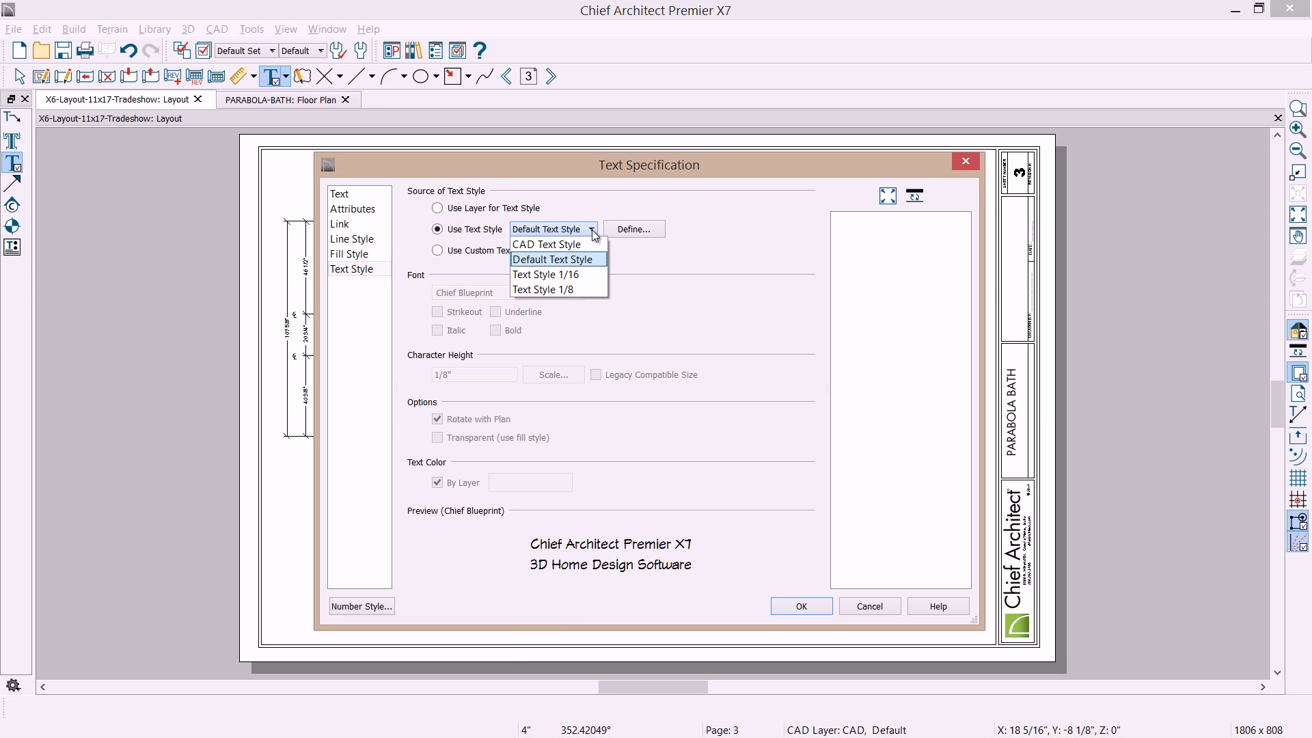
pyautogui.click(572, 293)
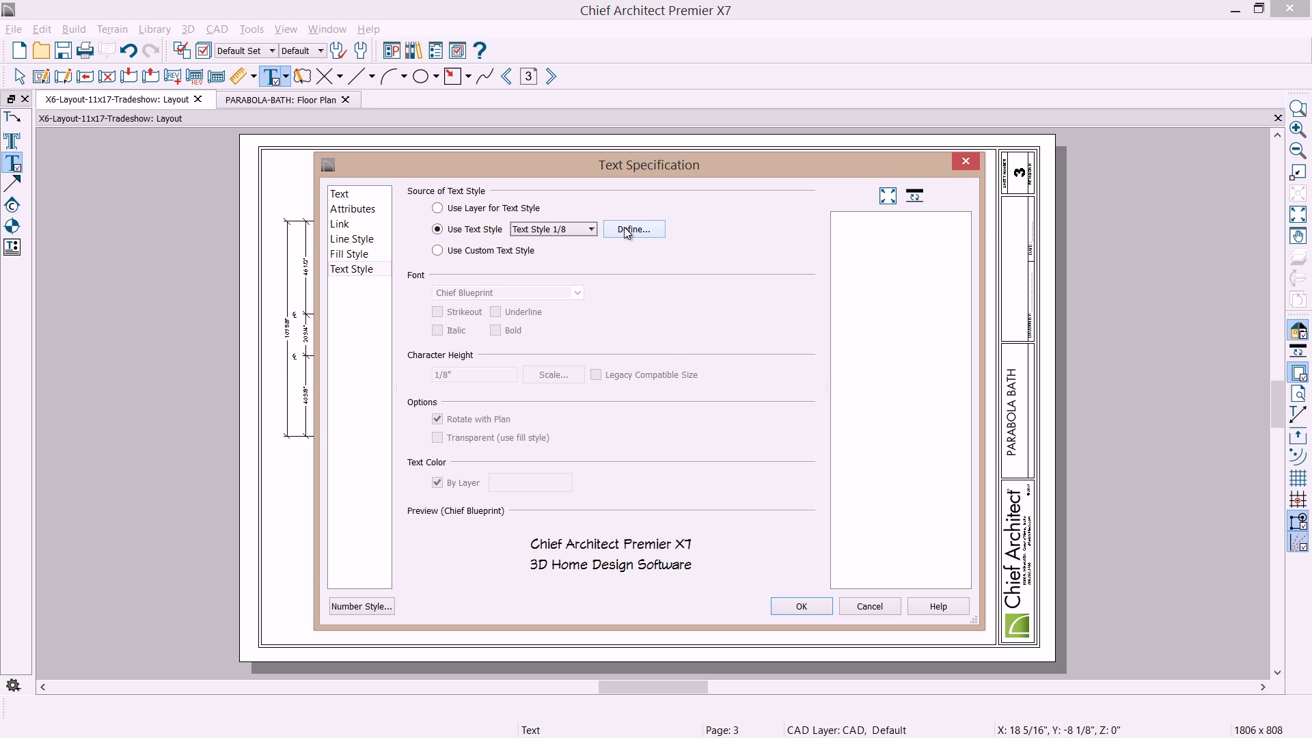
pyautogui.click(792, 604)
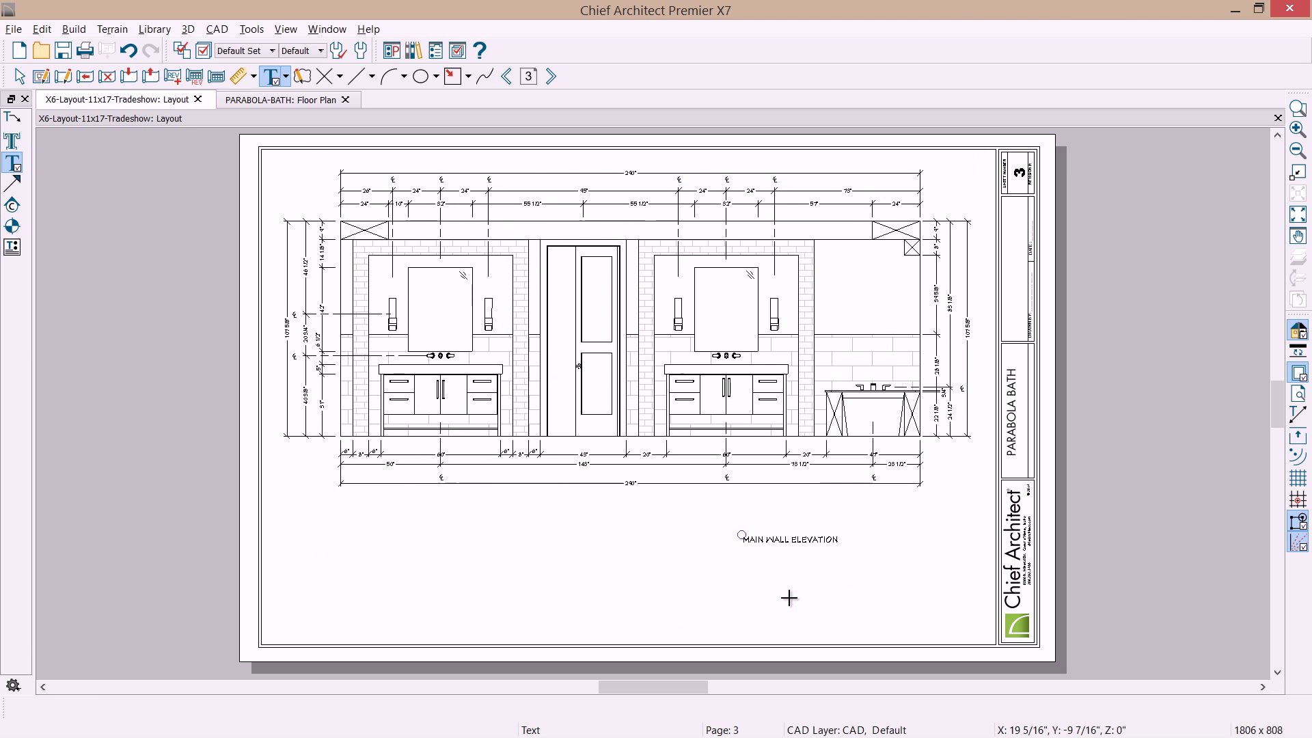
pyautogui.click(782, 540)
pyautogui.moveTo(789, 540); pyautogui.dragTo(631, 497)
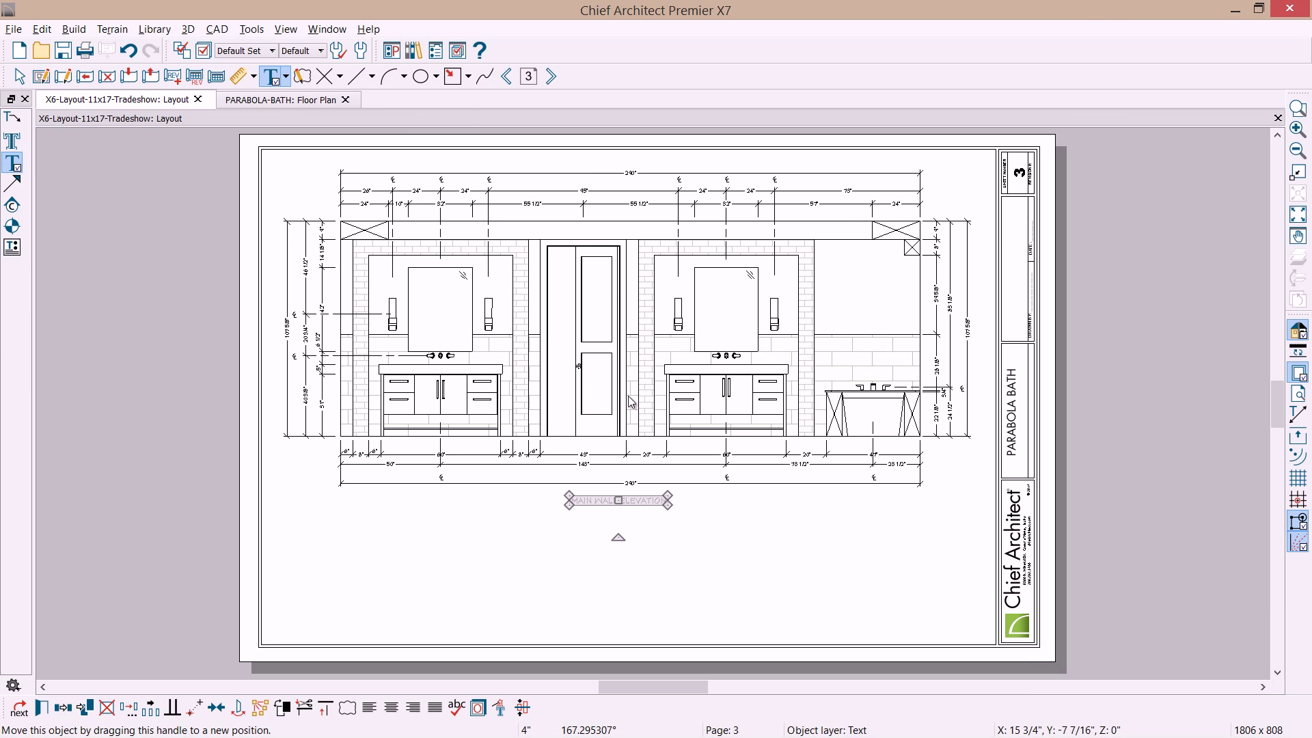
# Place a callout labeled A immediately left of the MAIN WALL ELEVATION text.
pyautogui.click(285, 77)
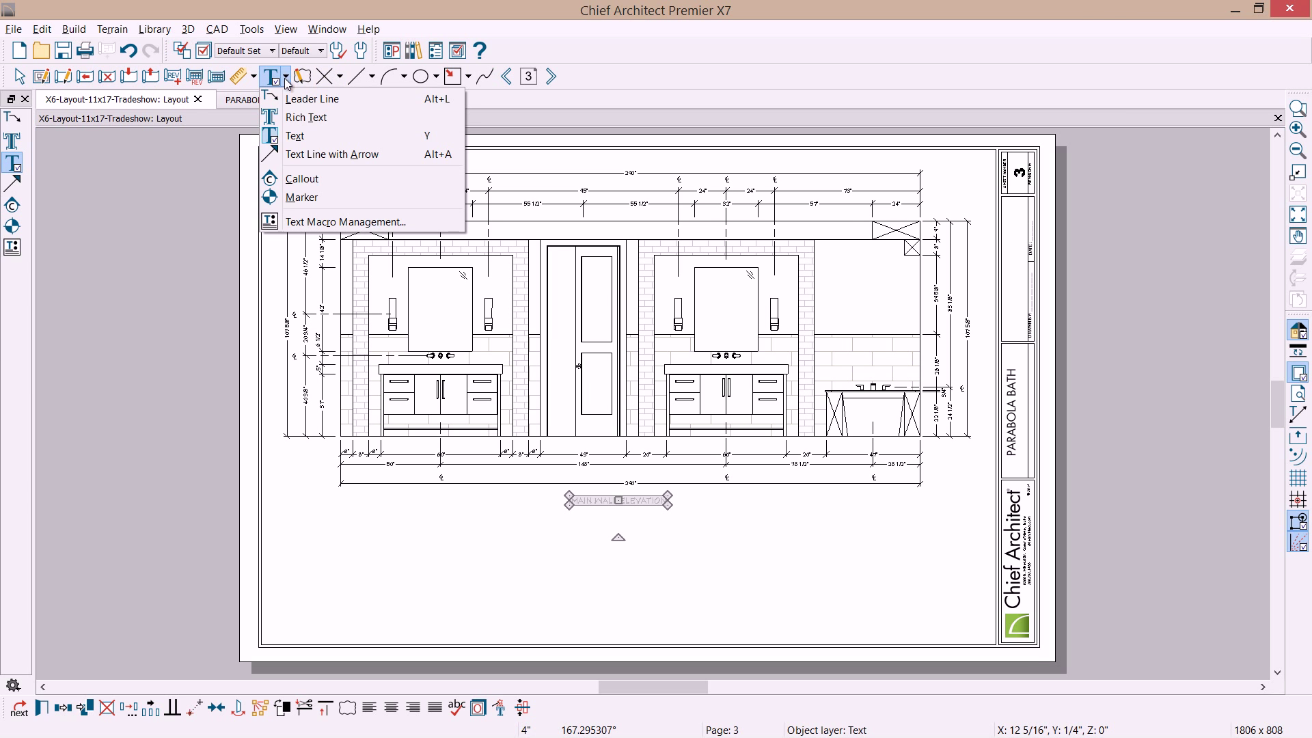
pyautogui.click(300, 179)
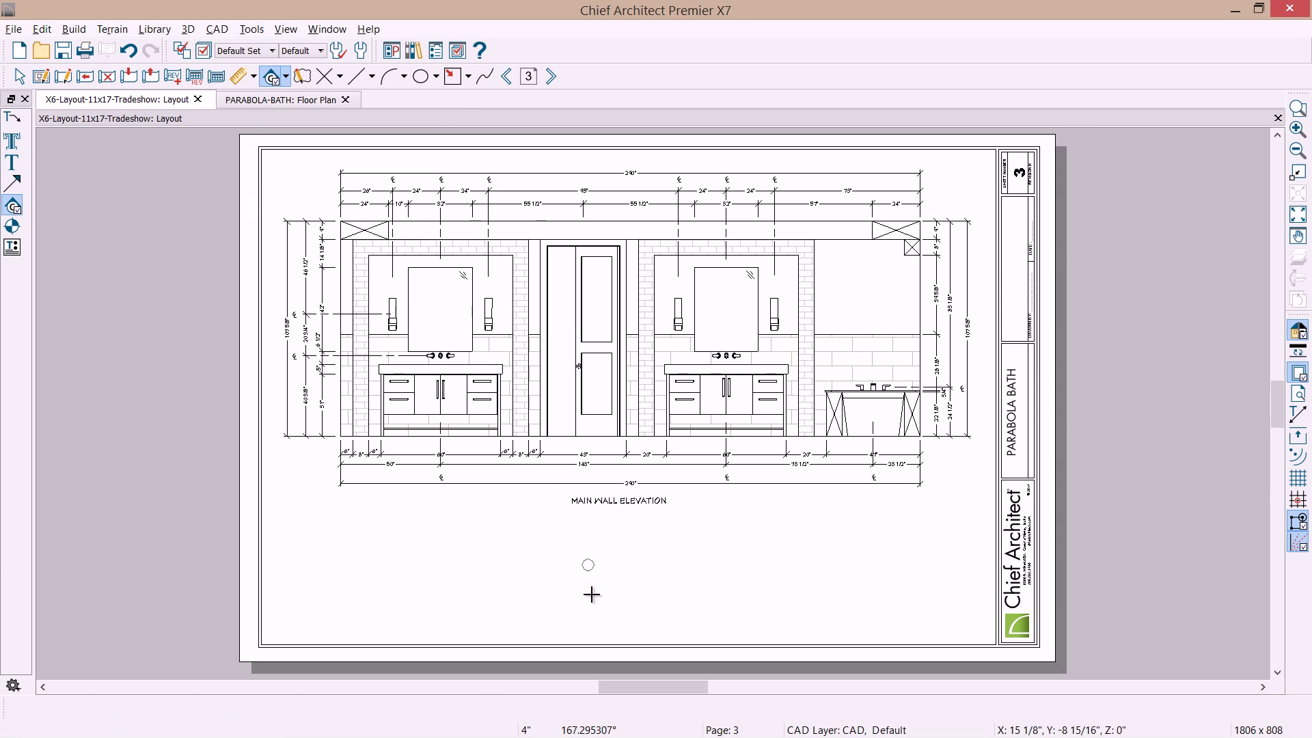
pyautogui.click(557, 505)
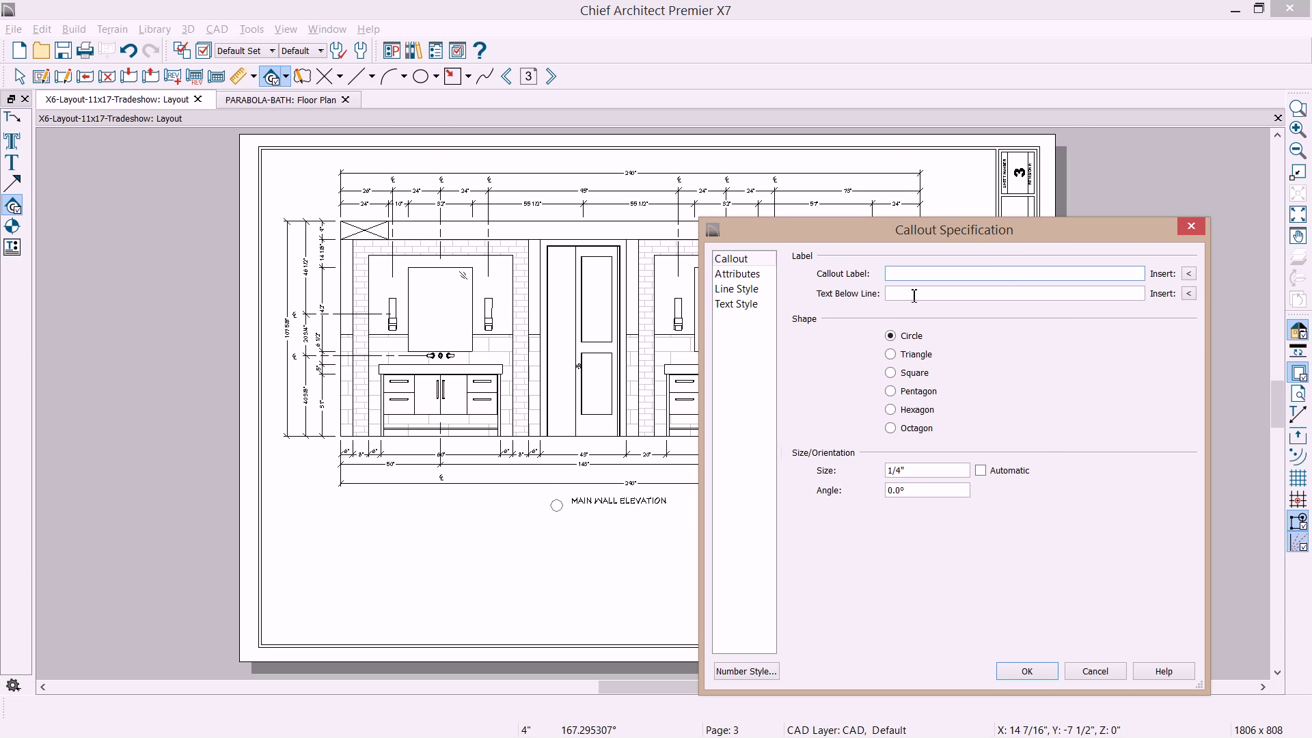
pyautogui.write('A')
# Display the cross section line for callout A and give it one large callout arrow.
pyautogui.click(756, 276)
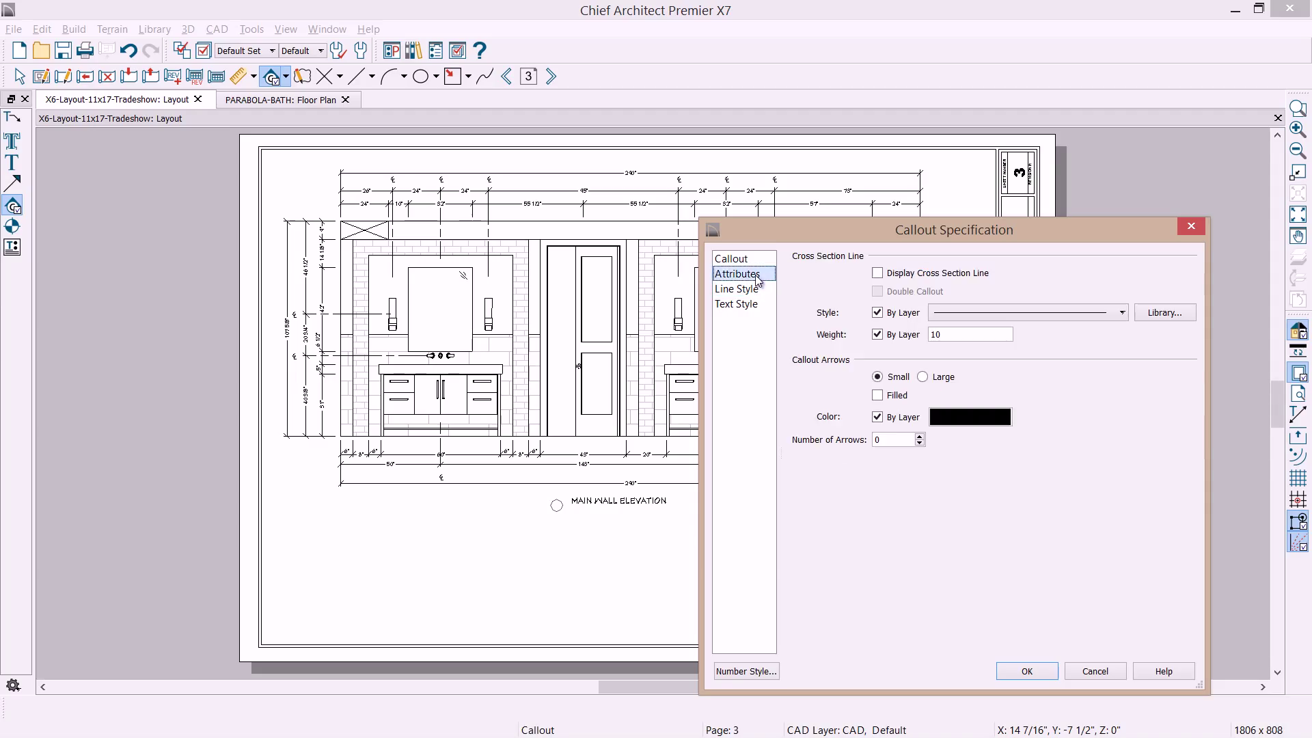
pyautogui.click(901, 275)
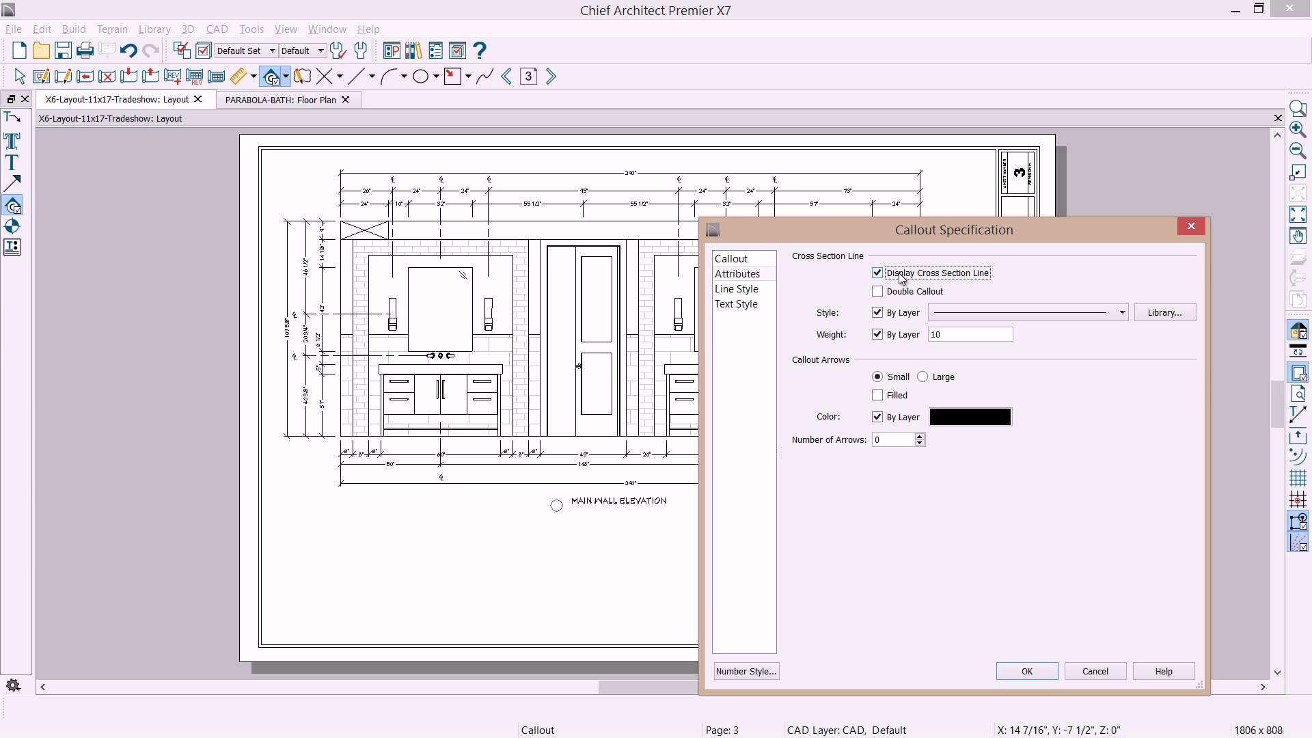
pyautogui.click(923, 378)
pyautogui.click(920, 437)
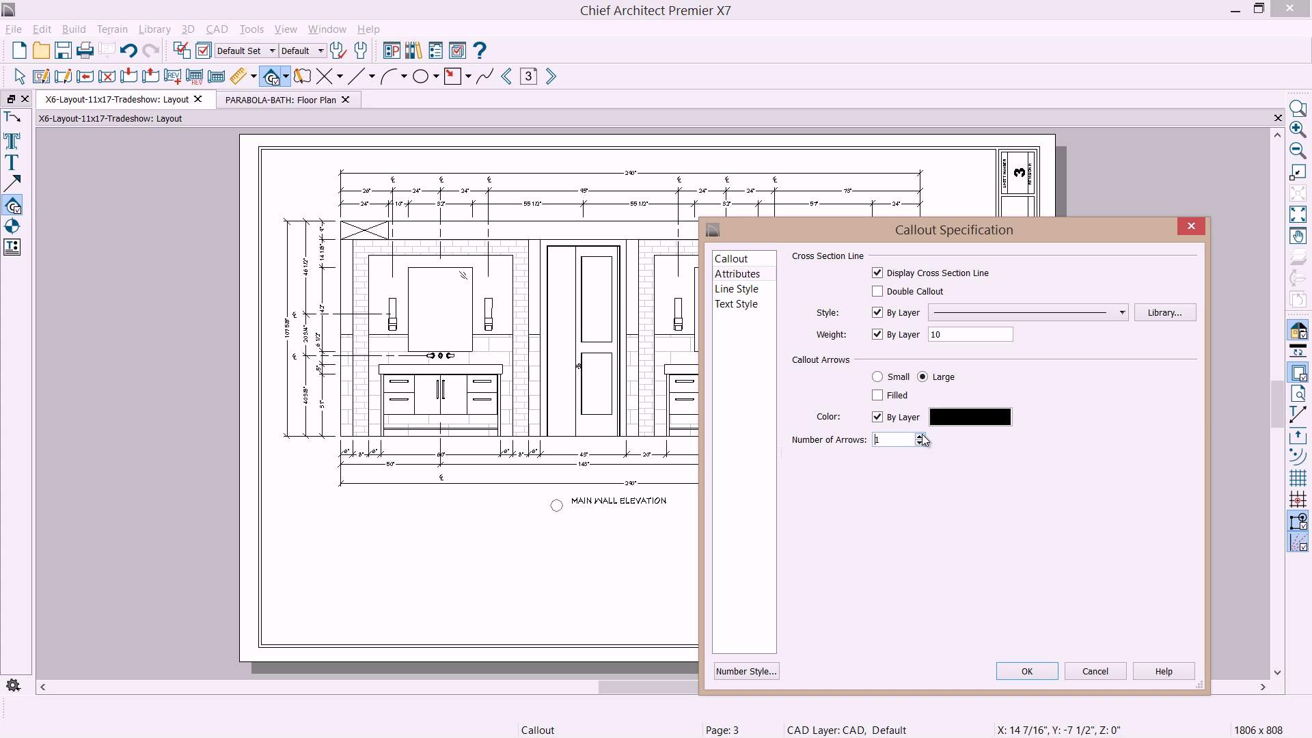
pyautogui.click(738, 289)
pyautogui.click(740, 309)
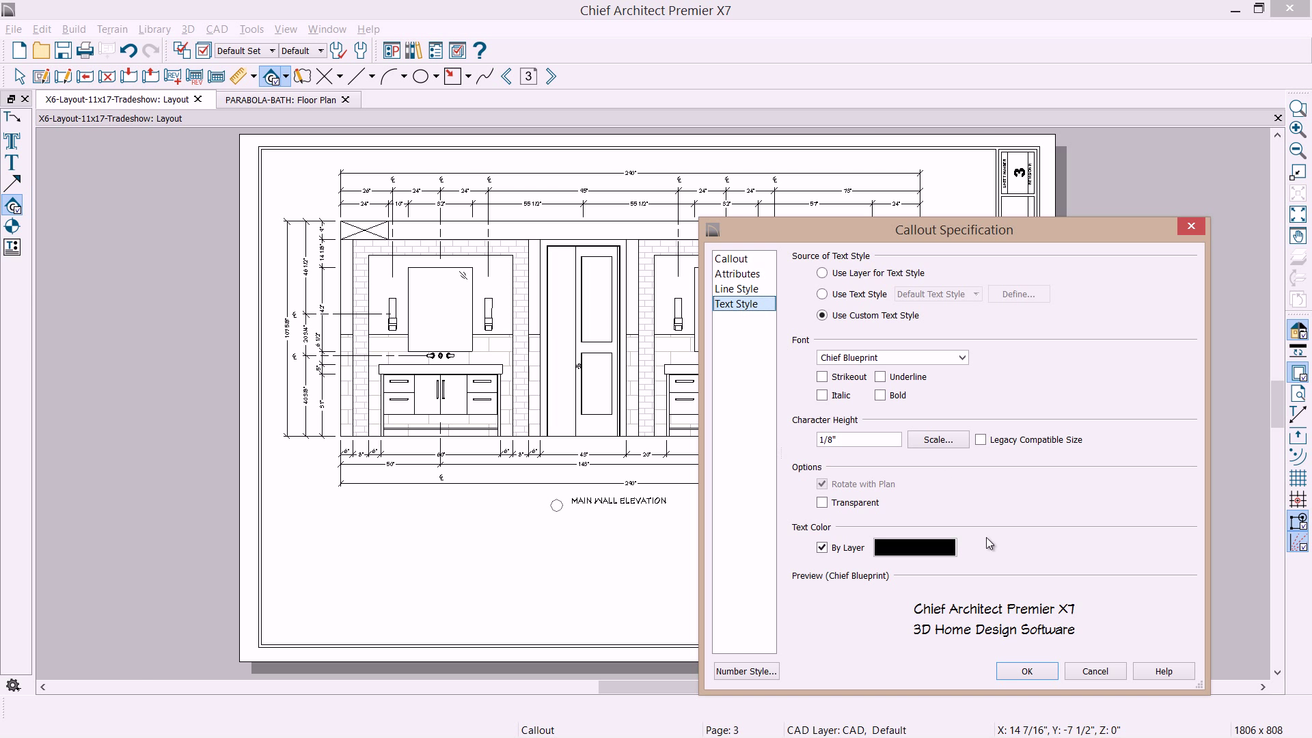
pyautogui.click(1026, 672)
# Rotate callout A's arrow to point up toward the elevation.
pyautogui.scroll(4, 589, 539)
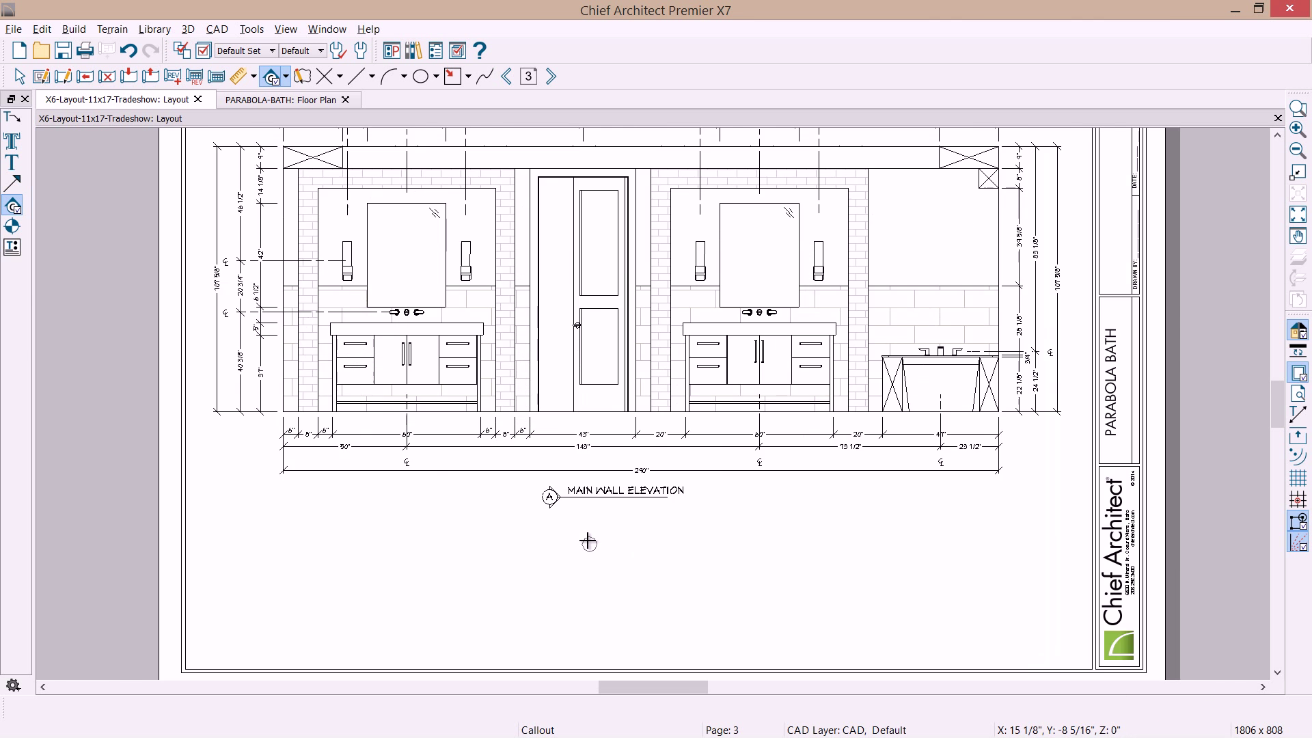
pyautogui.click(531, 473)
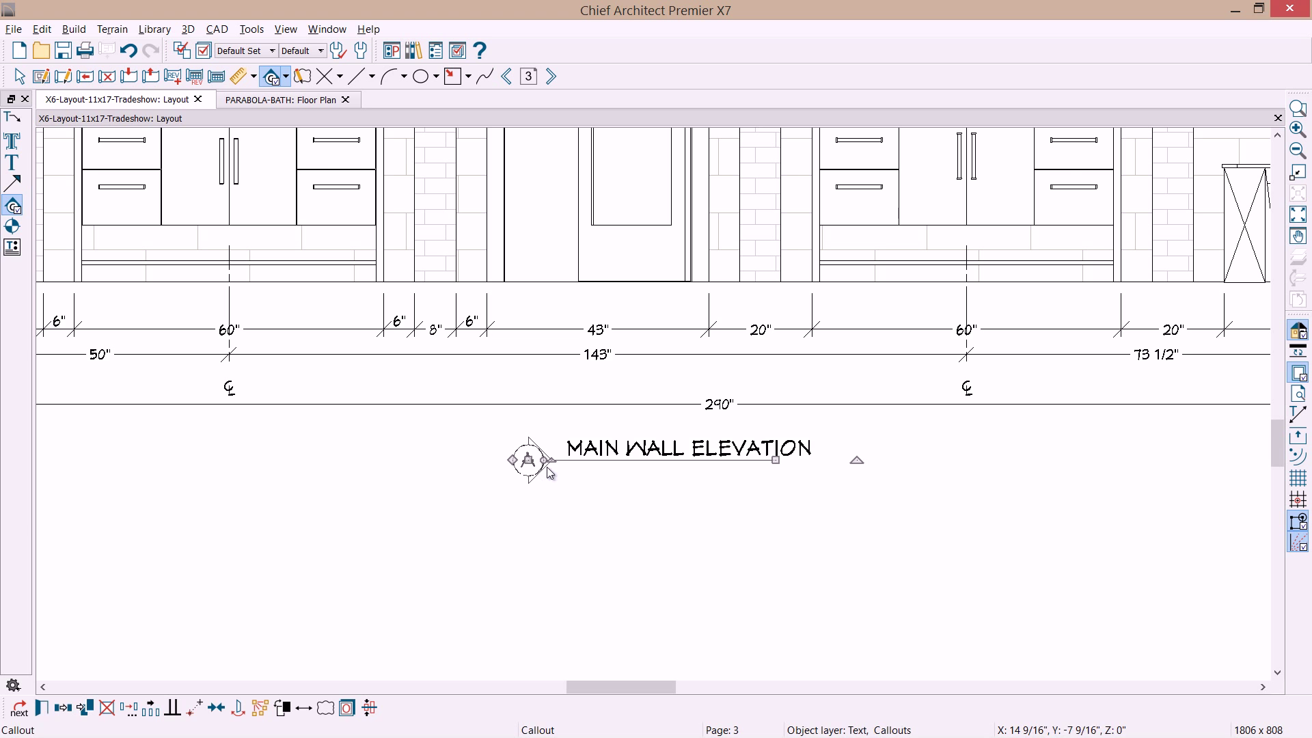
pyautogui.moveTo(530, 430); pyautogui.dragTo(530, 488)
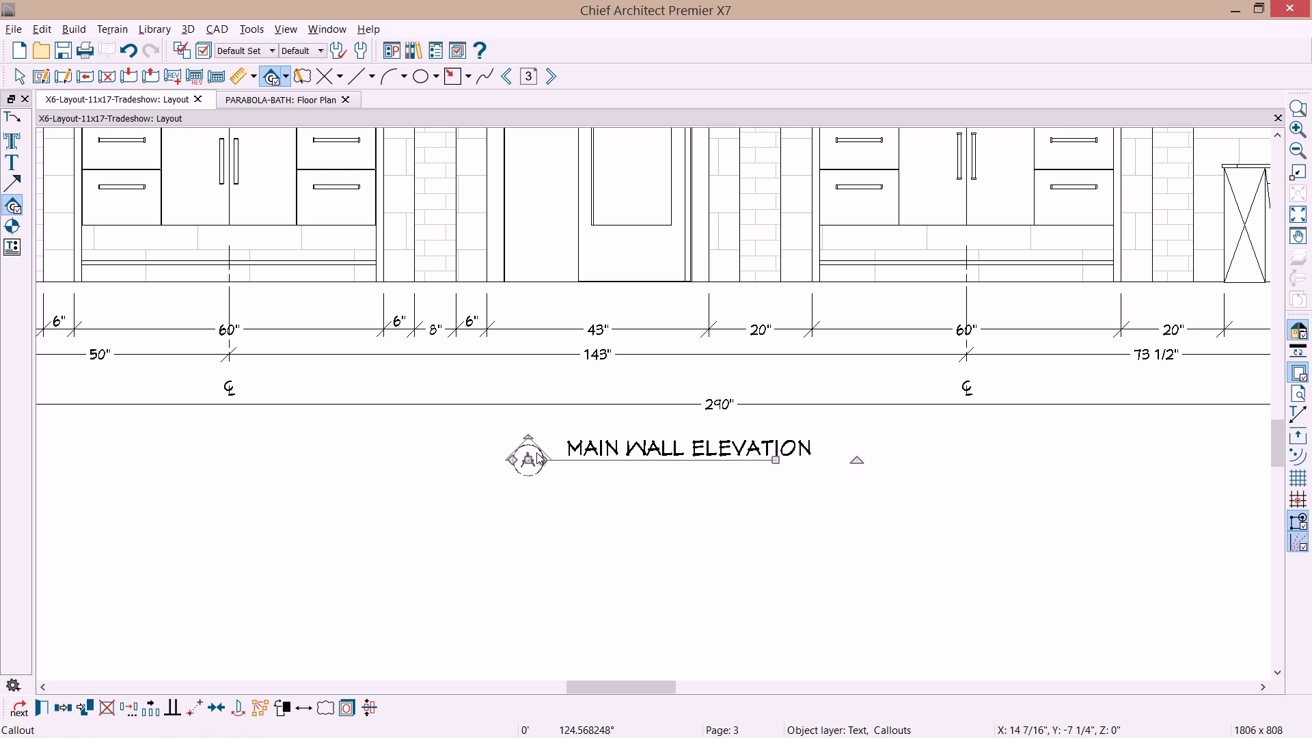
# Make callout A's arrow filled and extend its line past the end of the MAIN WALL ELEVATION text.
pyautogui.doubleClick(565, 489)
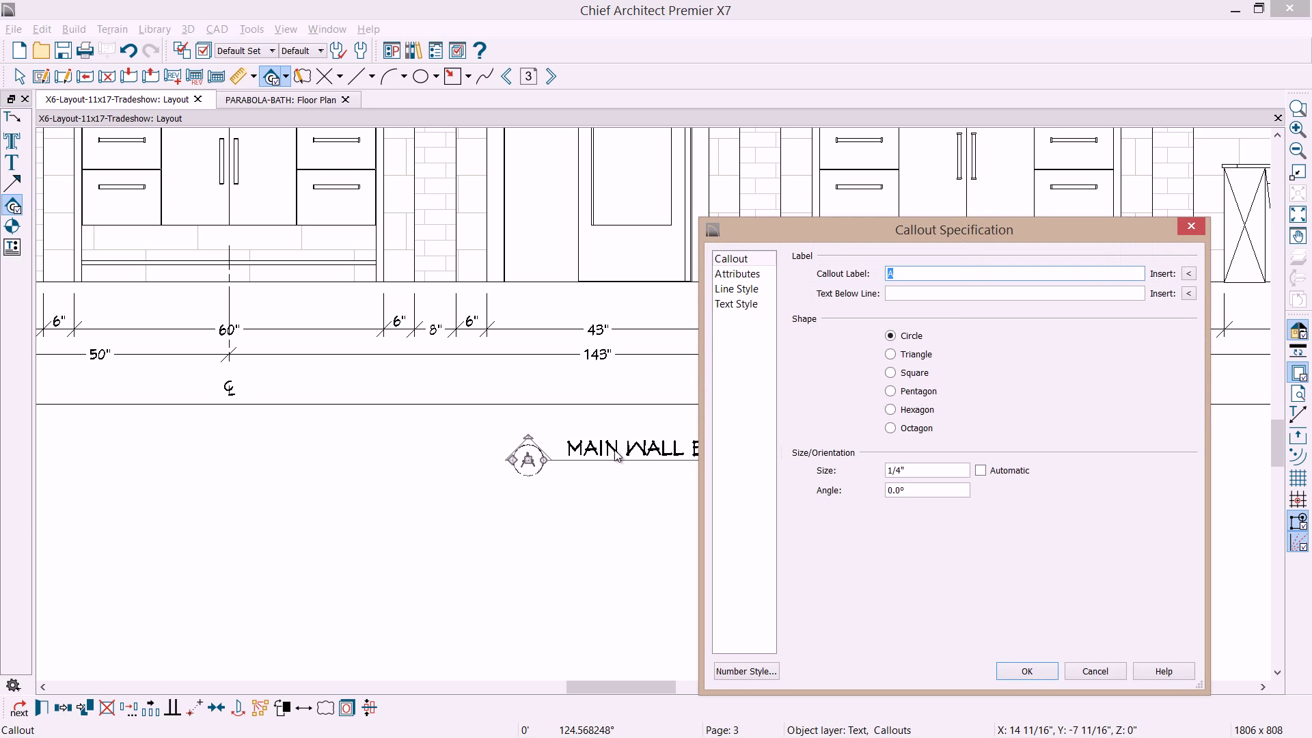
pyautogui.click(748, 276)
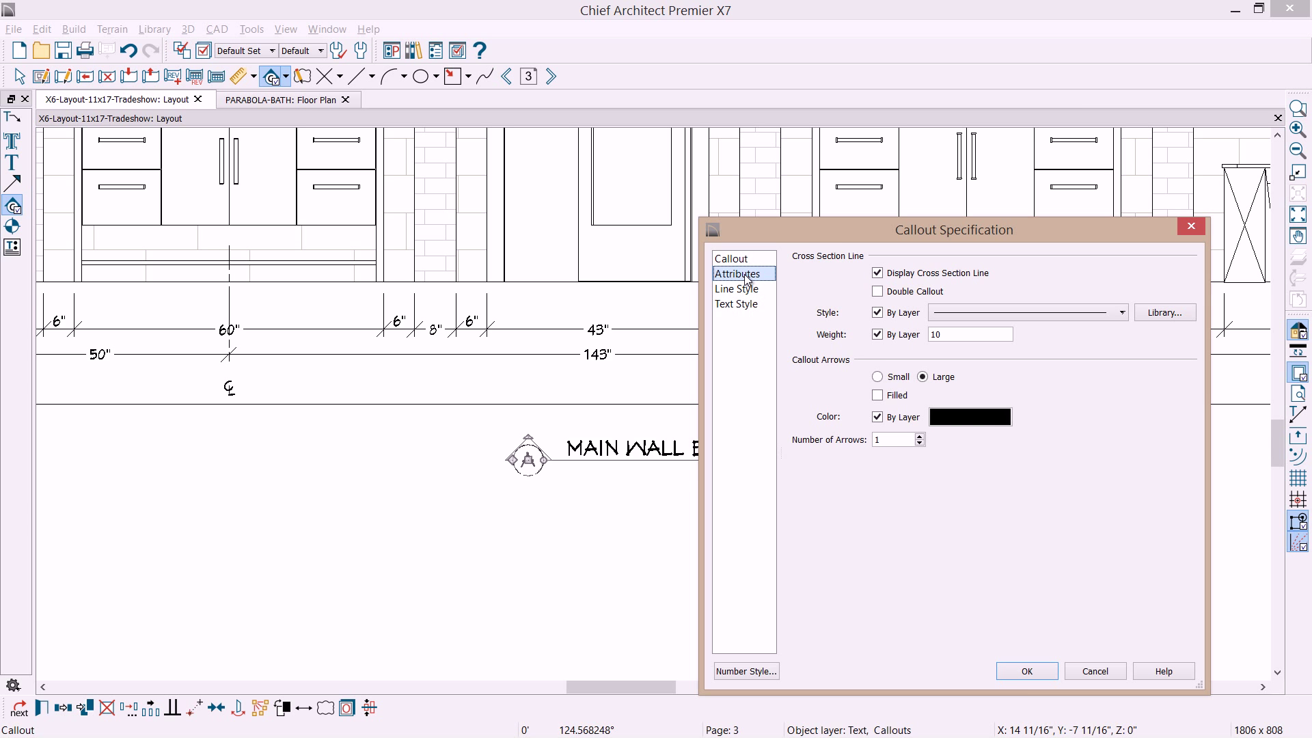
pyautogui.click(878, 395)
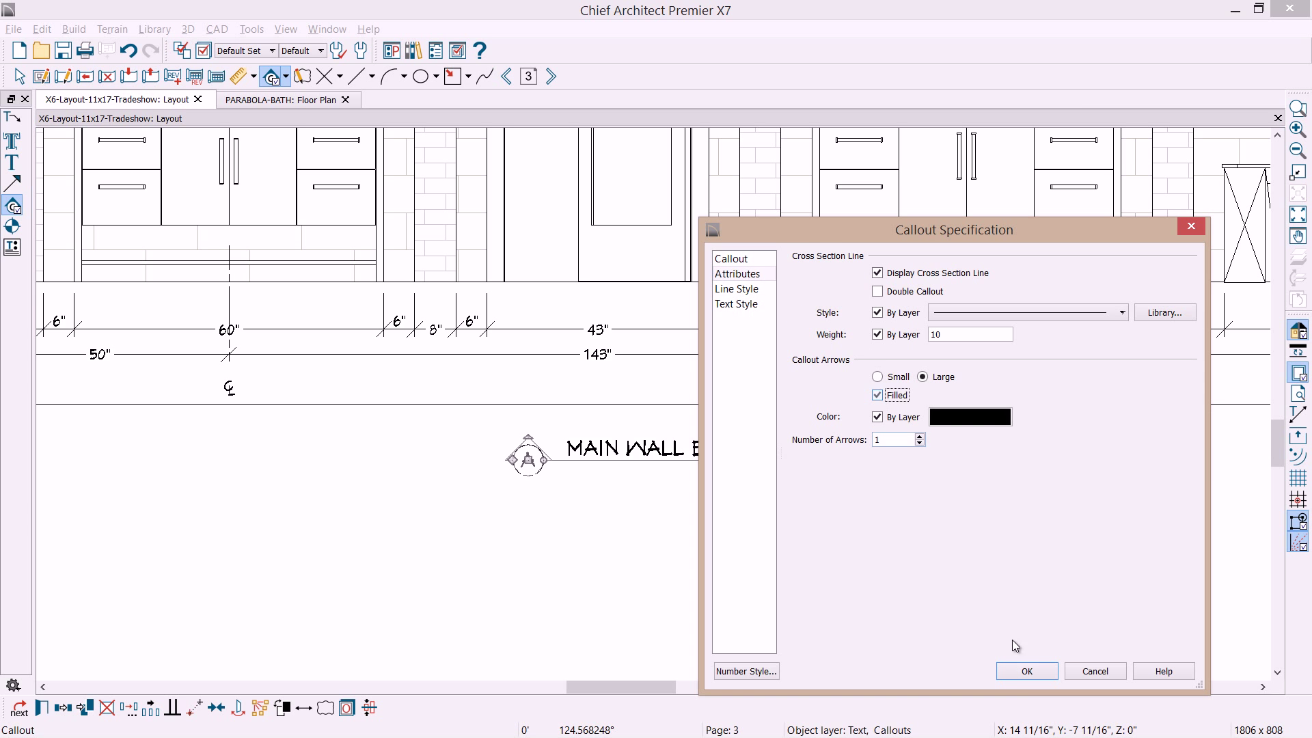
pyautogui.click(1035, 670)
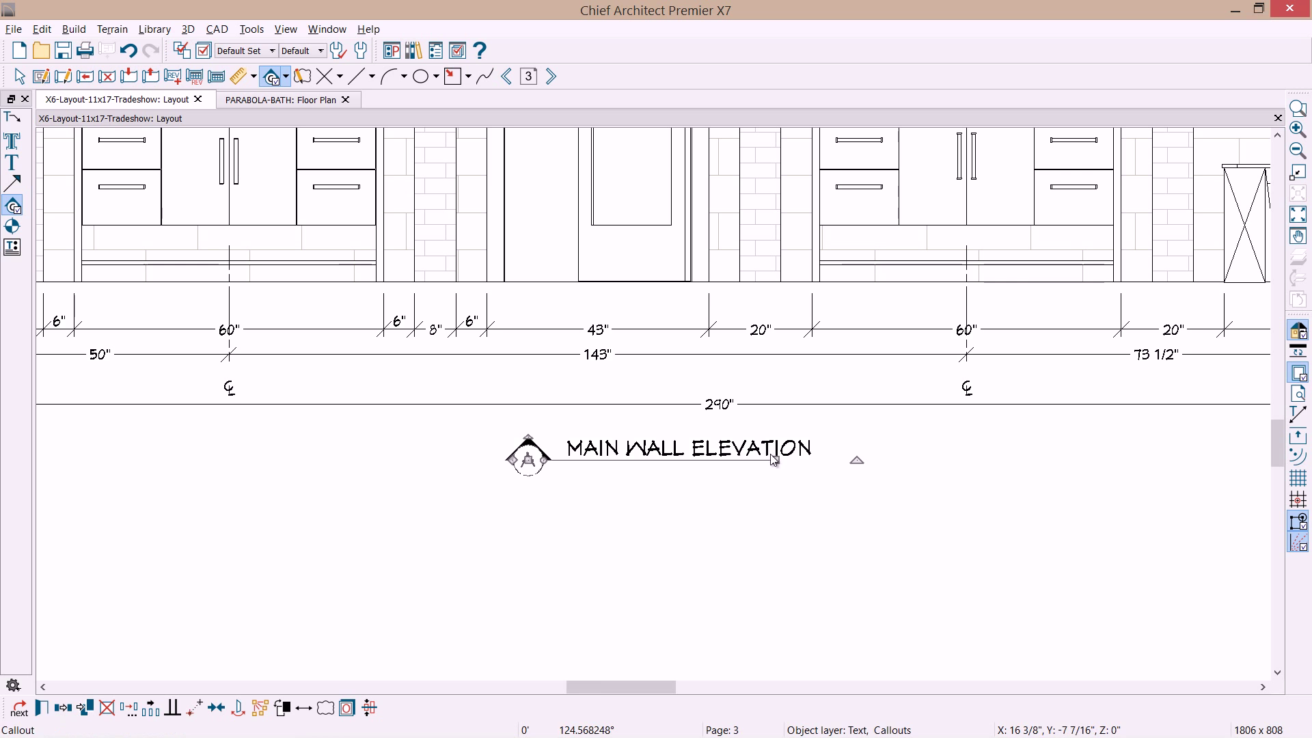
pyautogui.moveTo(775, 460); pyautogui.dragTo(845, 460)
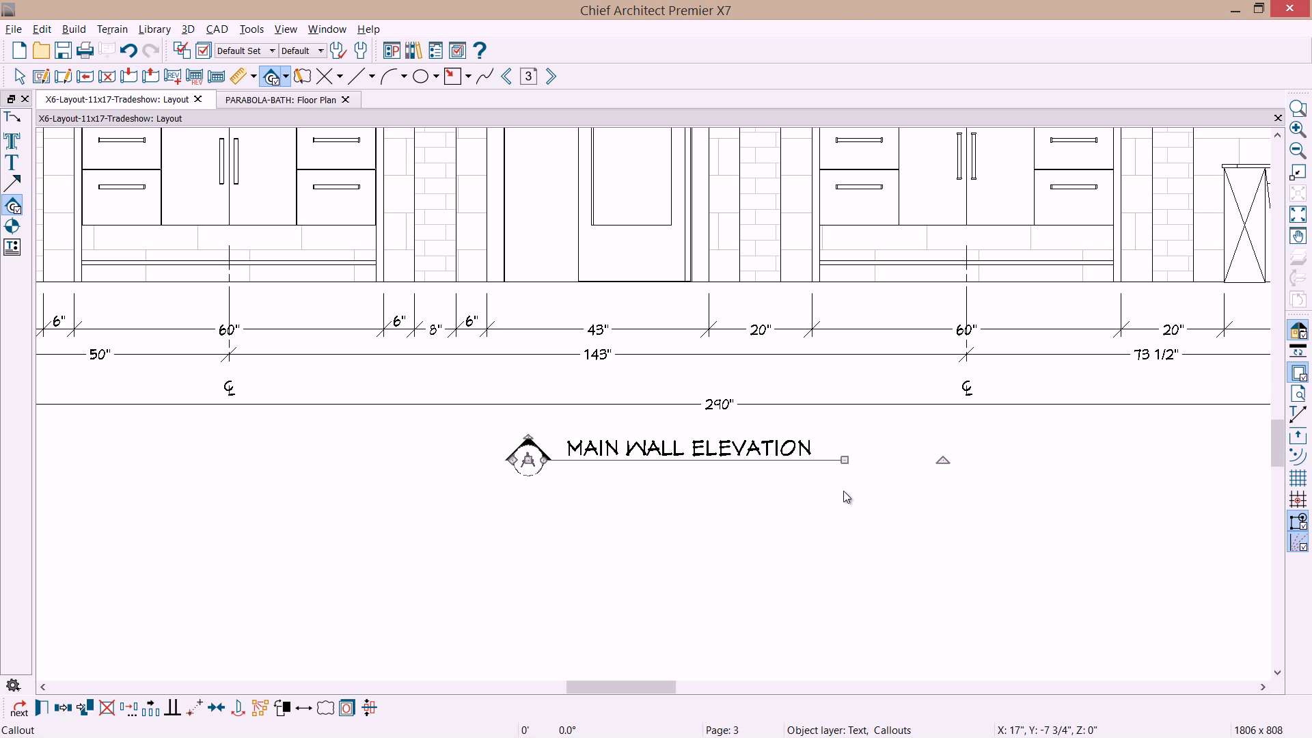
# Add a scale text reading 1/2" = 1' and position it beneath the right end of callout A's line.
pyautogui.click(286, 76)
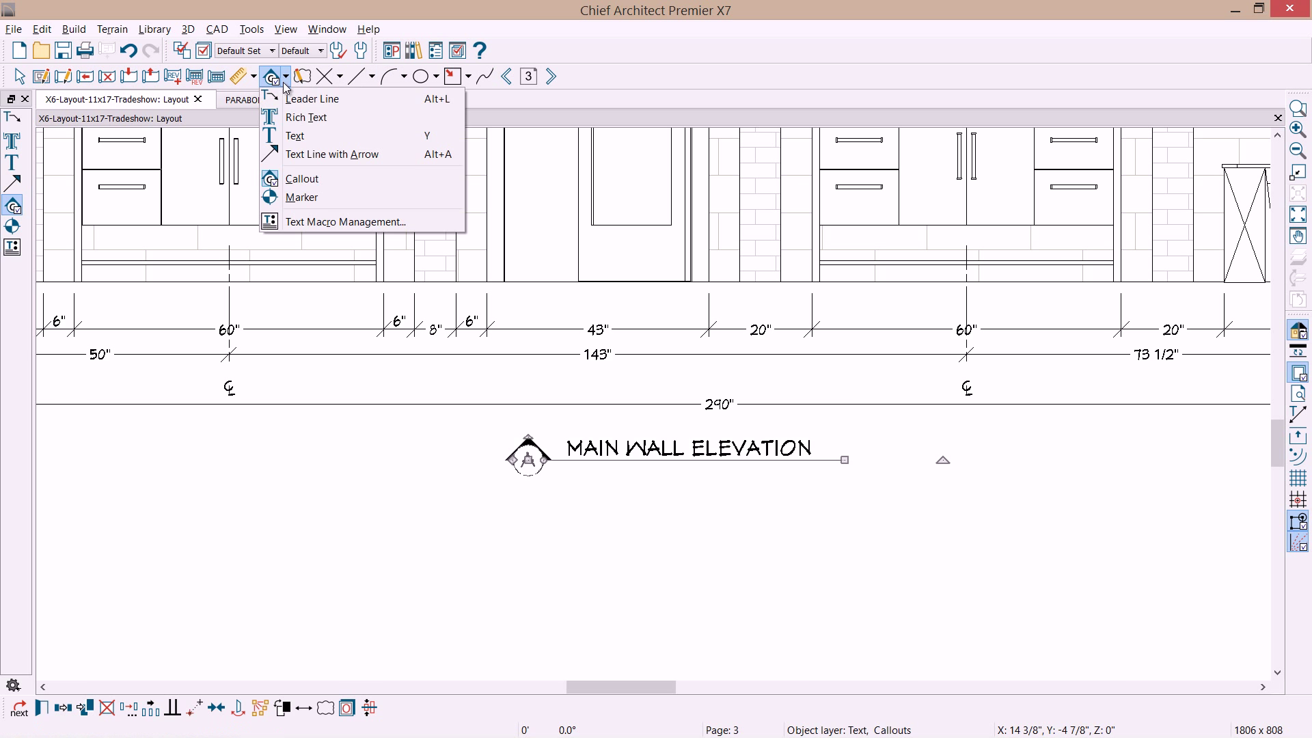
pyautogui.click(287, 118)
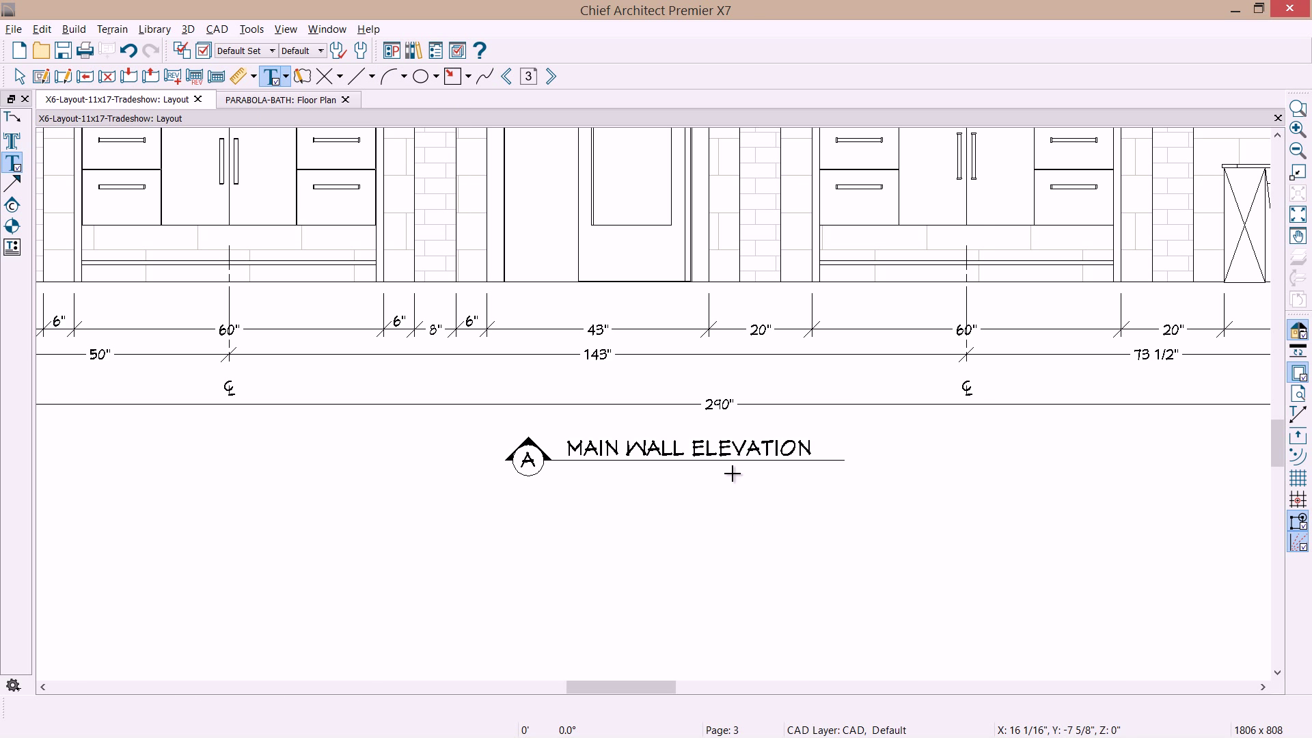
pyautogui.click(809, 486)
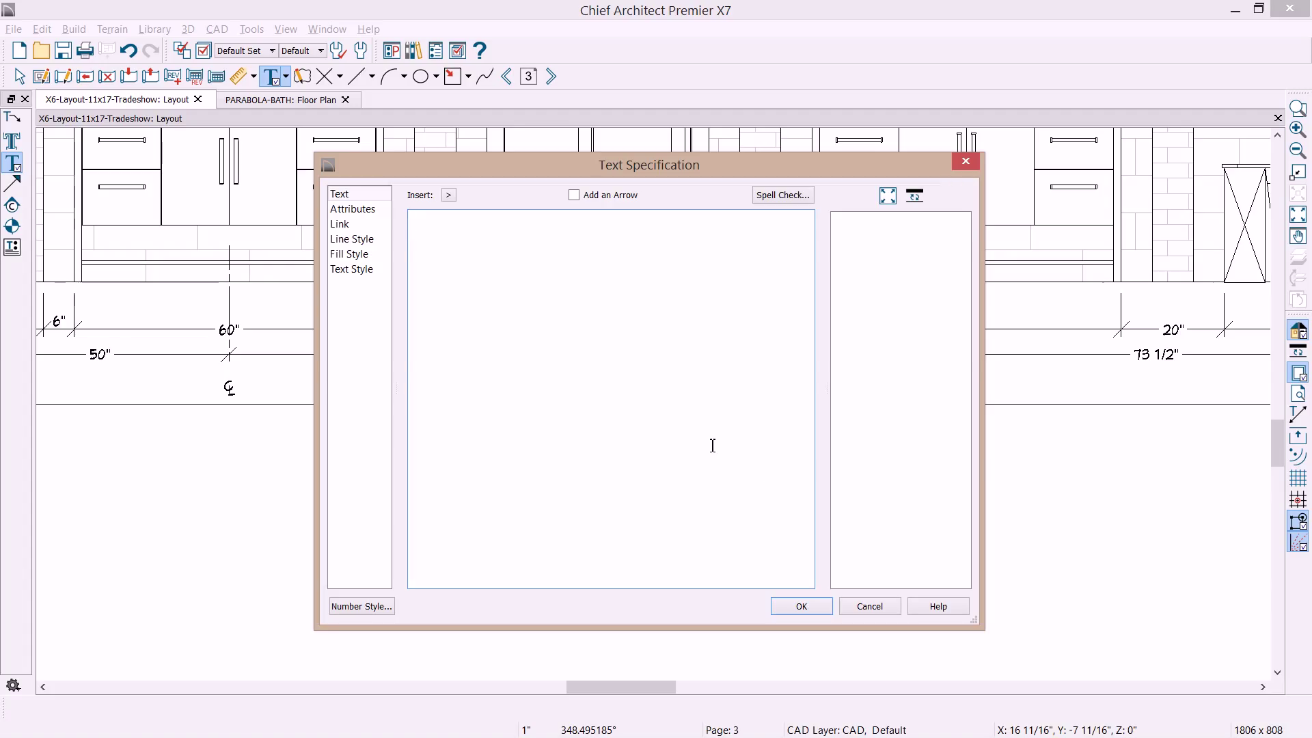
pyautogui.write('1/2" = 1')
pyautogui.click(805, 606)
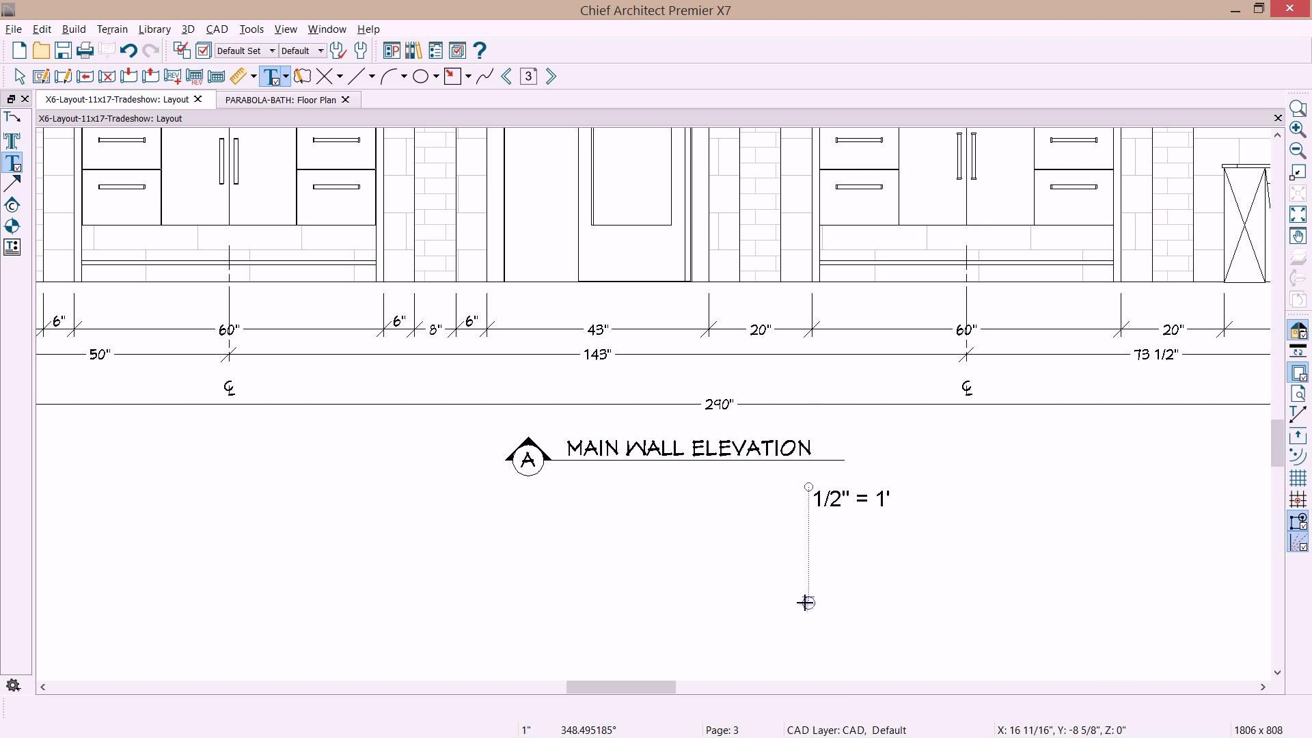
pyautogui.click(855, 503)
pyautogui.moveTo(819, 484); pyautogui.dragTo(771, 461)
pyautogui.press('space')
pyautogui.press('Escape')
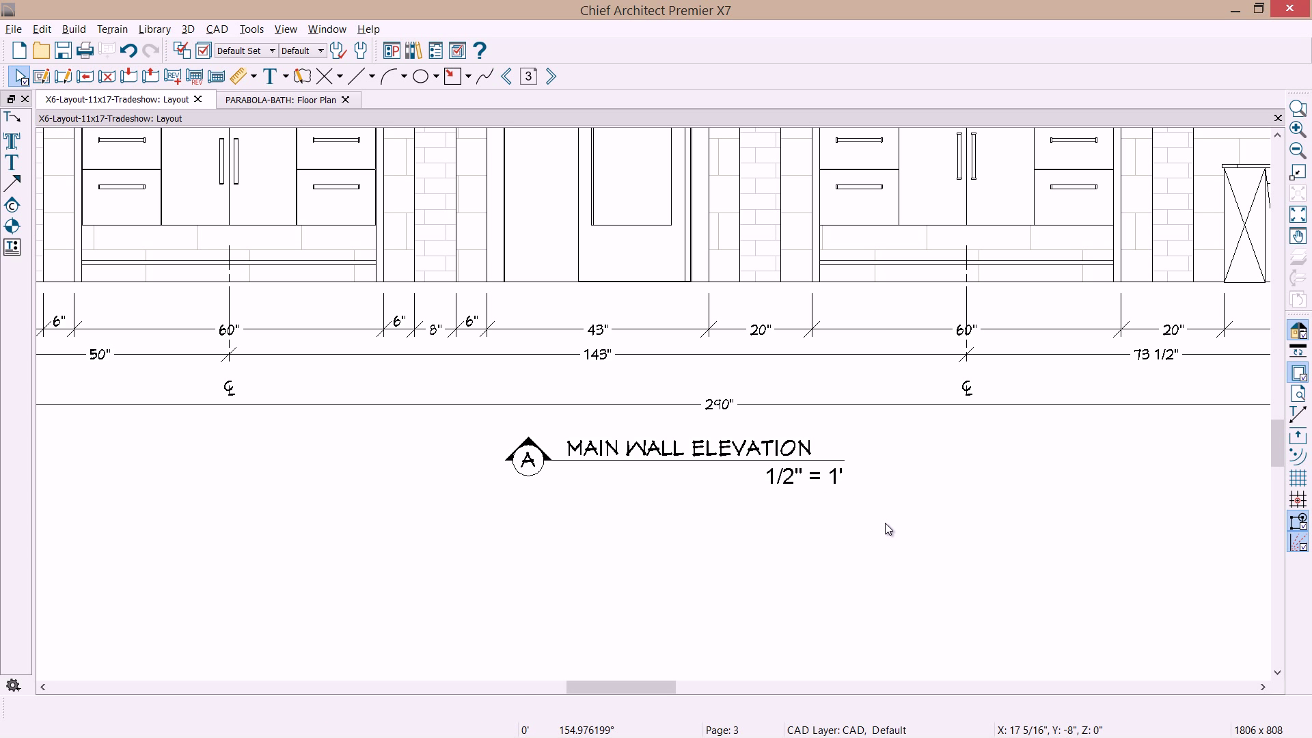
# Switch to the finished layout-PARABOLA-BATH layout and examine the colored elevations and callouts on page 3.
pyautogui.press('F6')
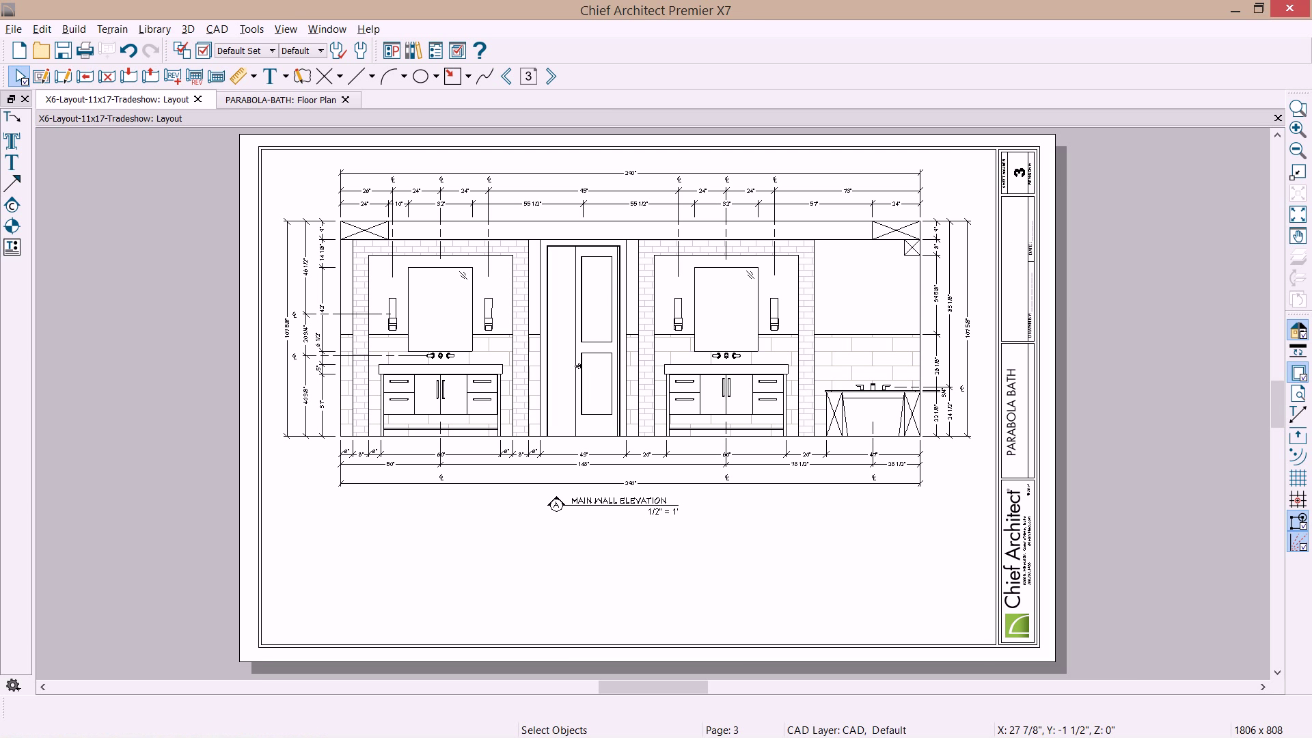
pyautogui.moveTo(1311, 107); pyautogui.dragTo(920, 107)
pyautogui.doubleClick(919, 107)
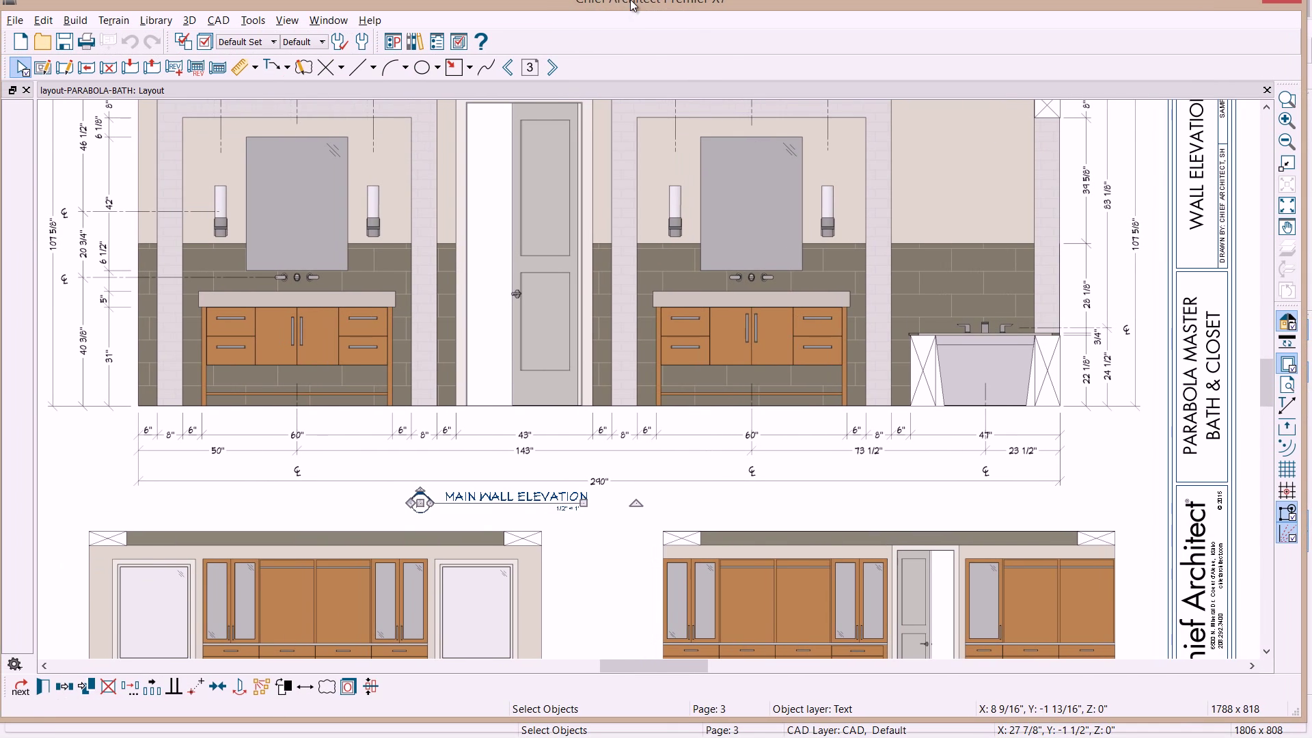
pyautogui.scroll(-1, 688, 285)
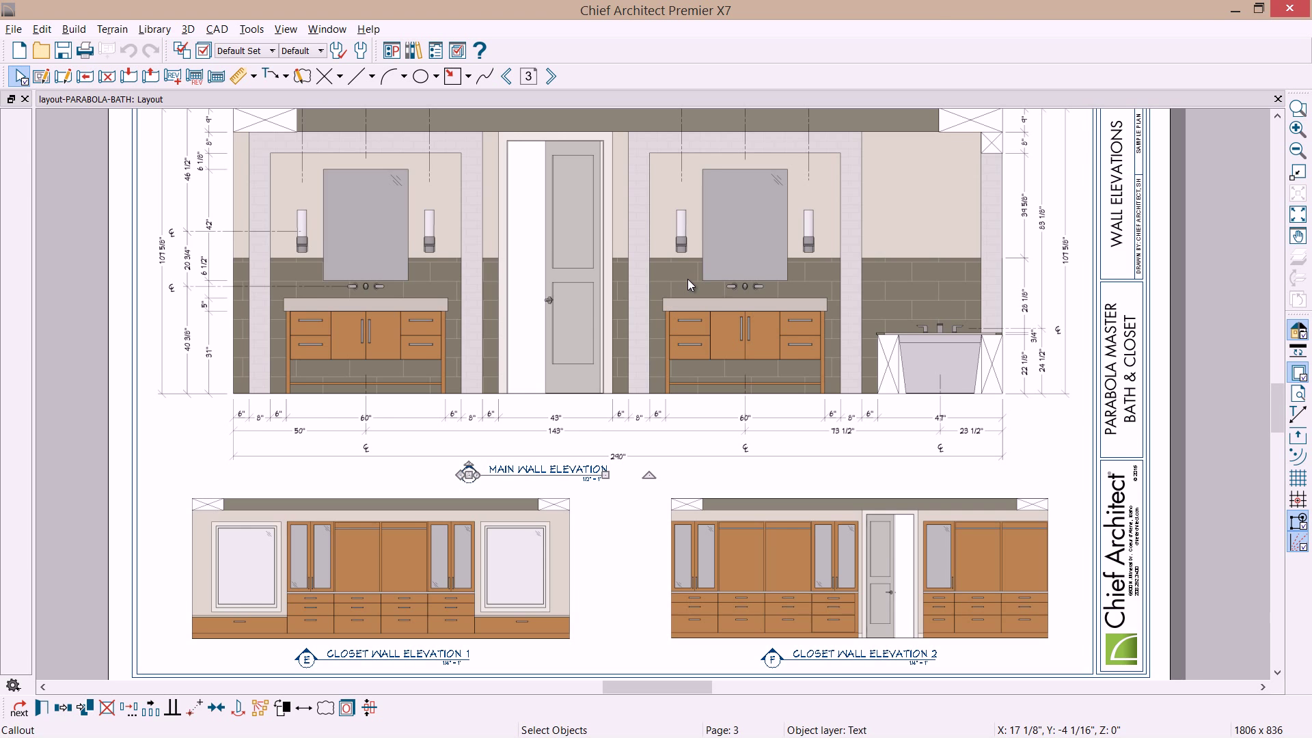
pyautogui.scroll(-1, 688, 282)
pyautogui.moveTo(687, 280); pyautogui.dragTo(719, 354, button='middle')
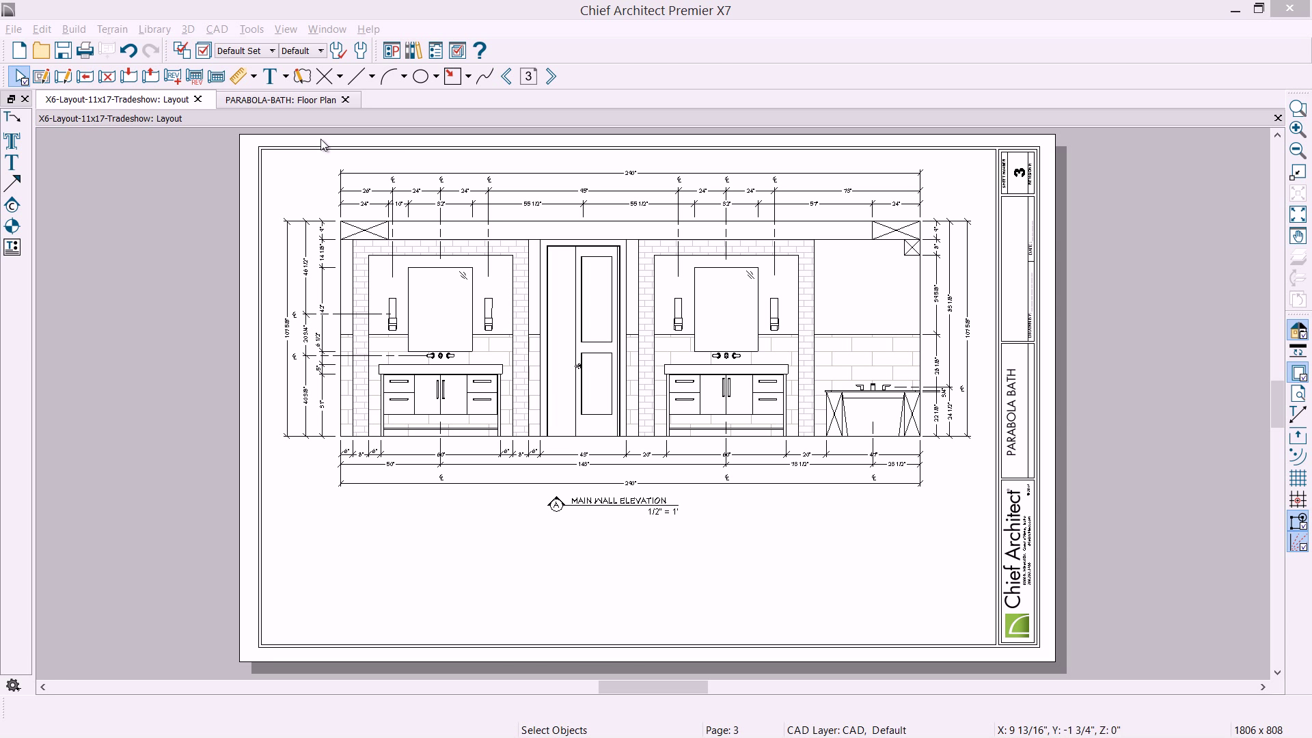
# Return to the PARABOLA-BATH floor plan and open the Main Elevation view from its camera symbol.
pyautogui.click(329, 101)
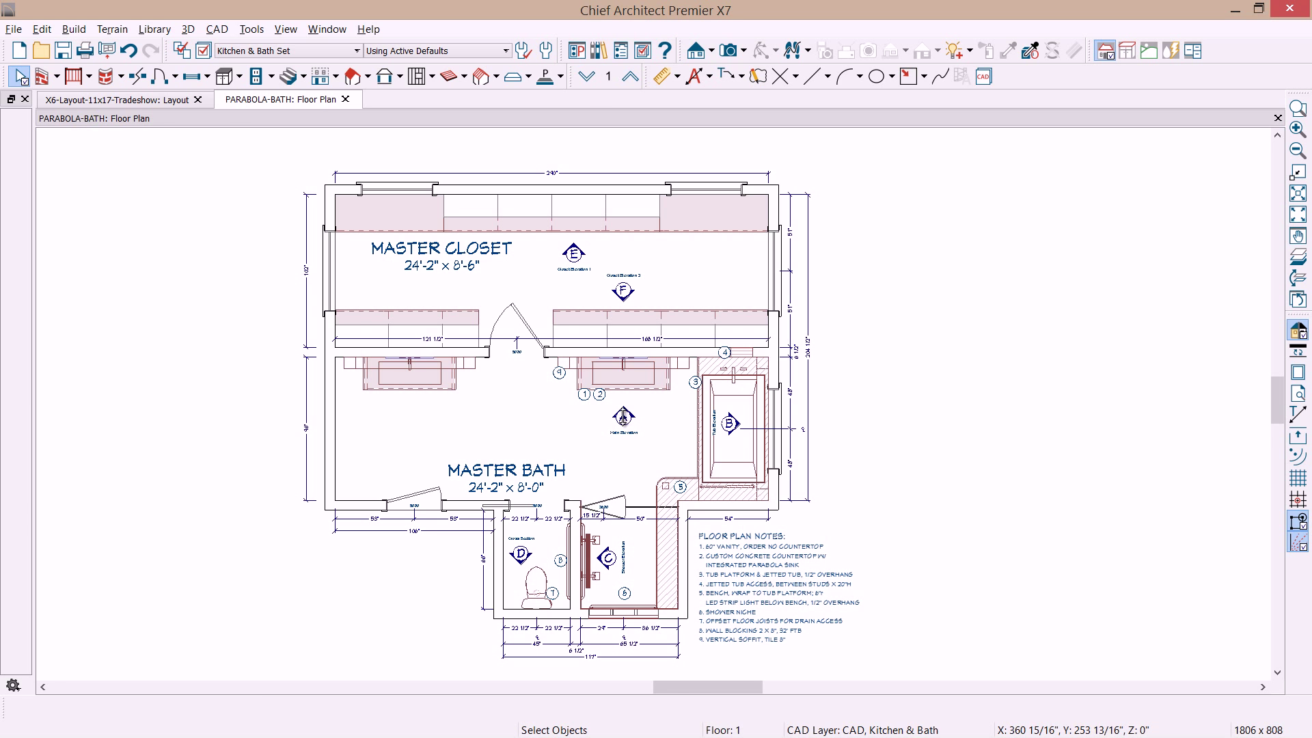
pyautogui.click(623, 418)
pyautogui.doubleClick(623, 418)
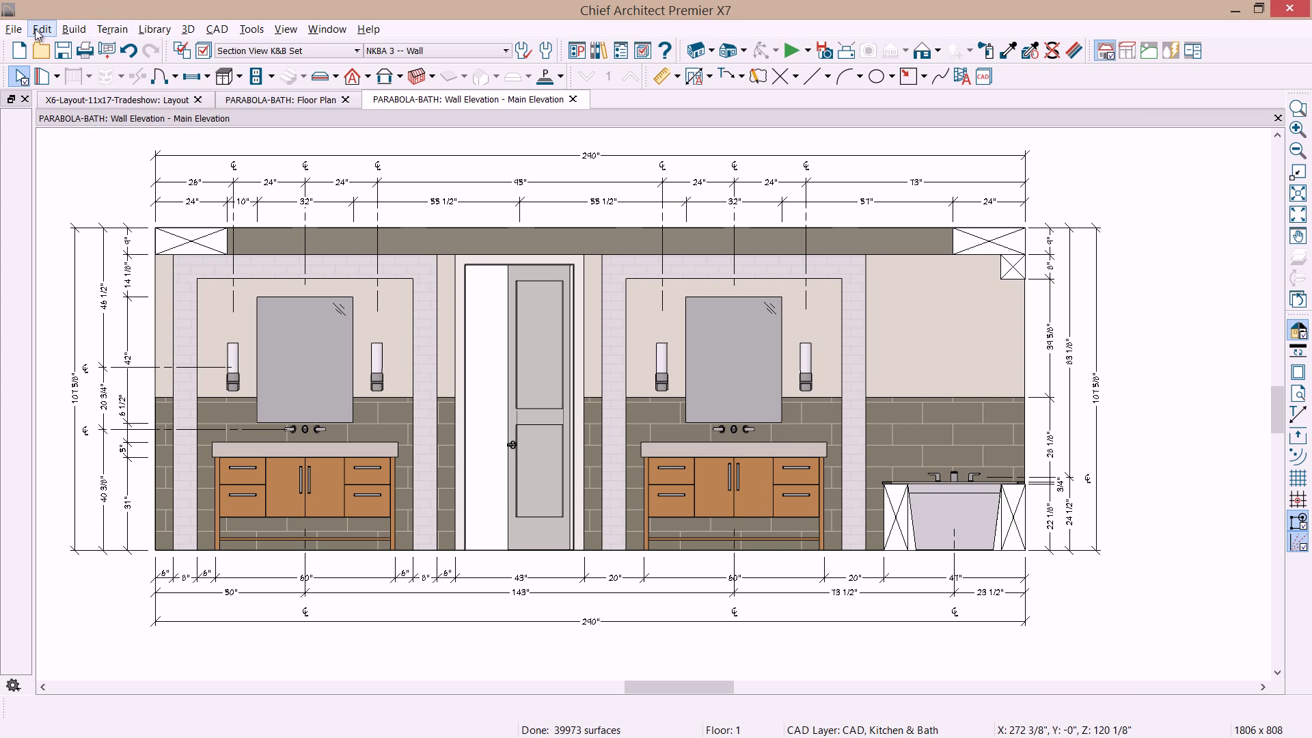
# Set up a picture export of the Main Elevation with 1080 pixel height, 300 pixels/inch resolution and a transparent background.
pyautogui.click(14, 31)
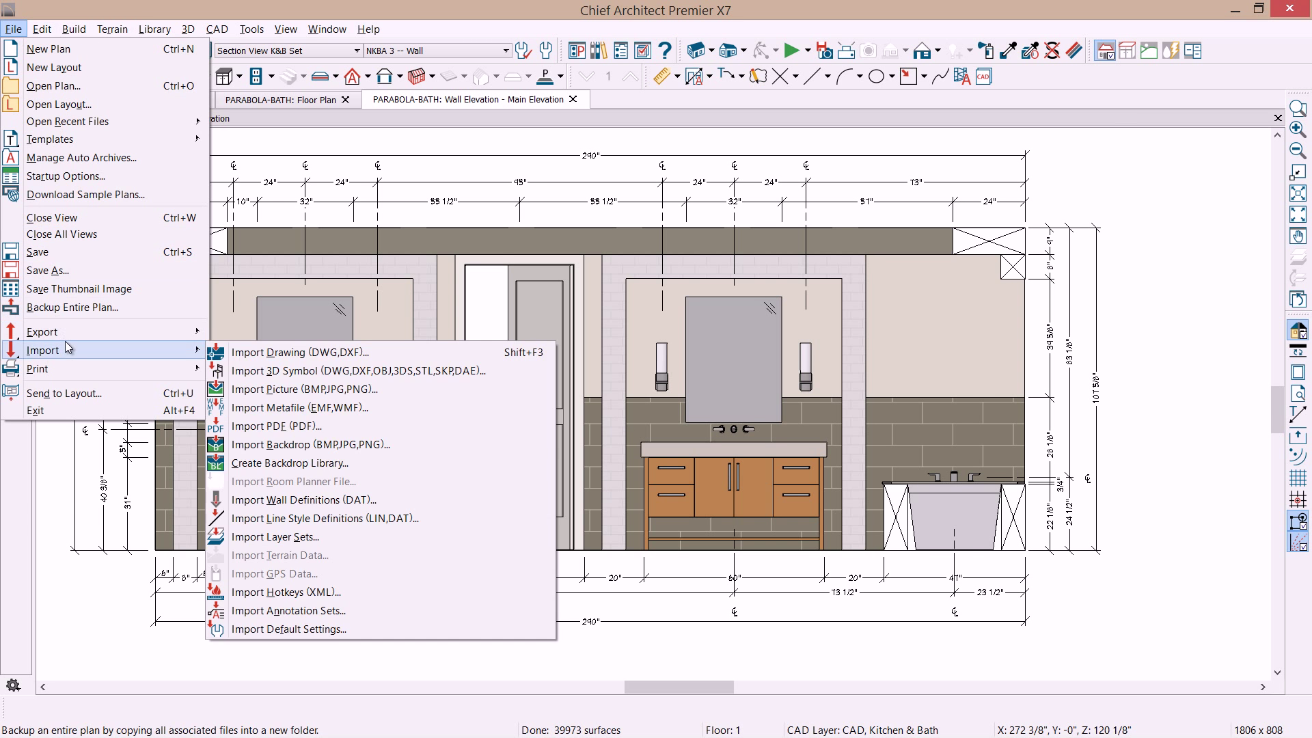
pyautogui.moveTo(72, 332)
pyautogui.click(301, 517)
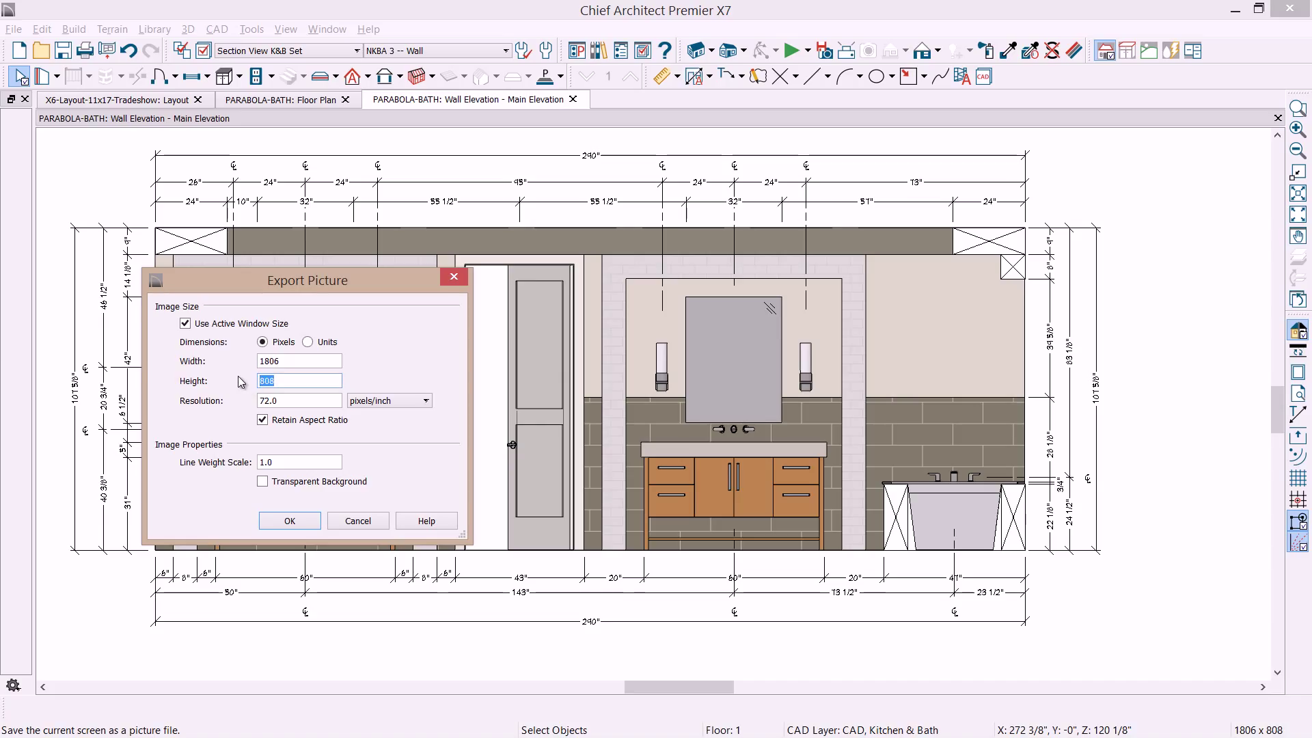
pyautogui.write('1080')
pyautogui.press('Tab')
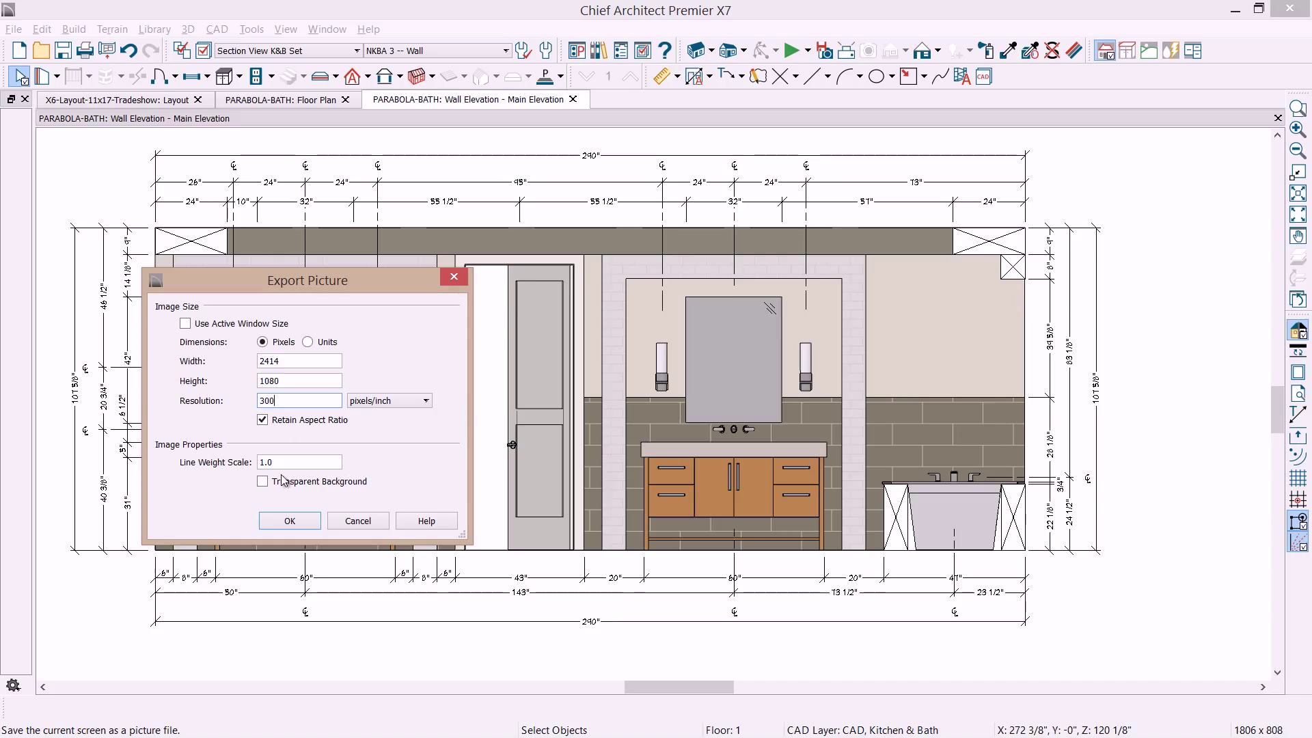
pyautogui.click(262, 483)
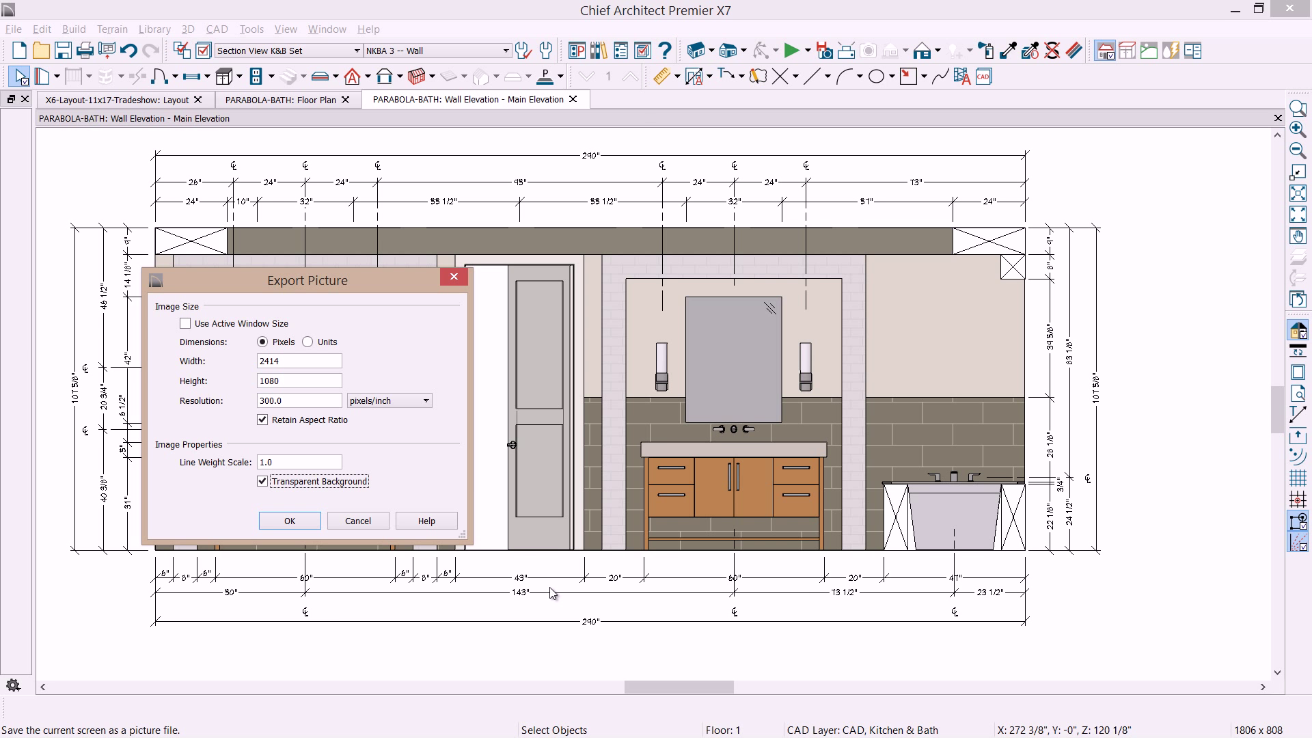
# Save the exported picture as "elev." in the Images folder, using the transparent picture file type.
pyautogui.click(318, 522)
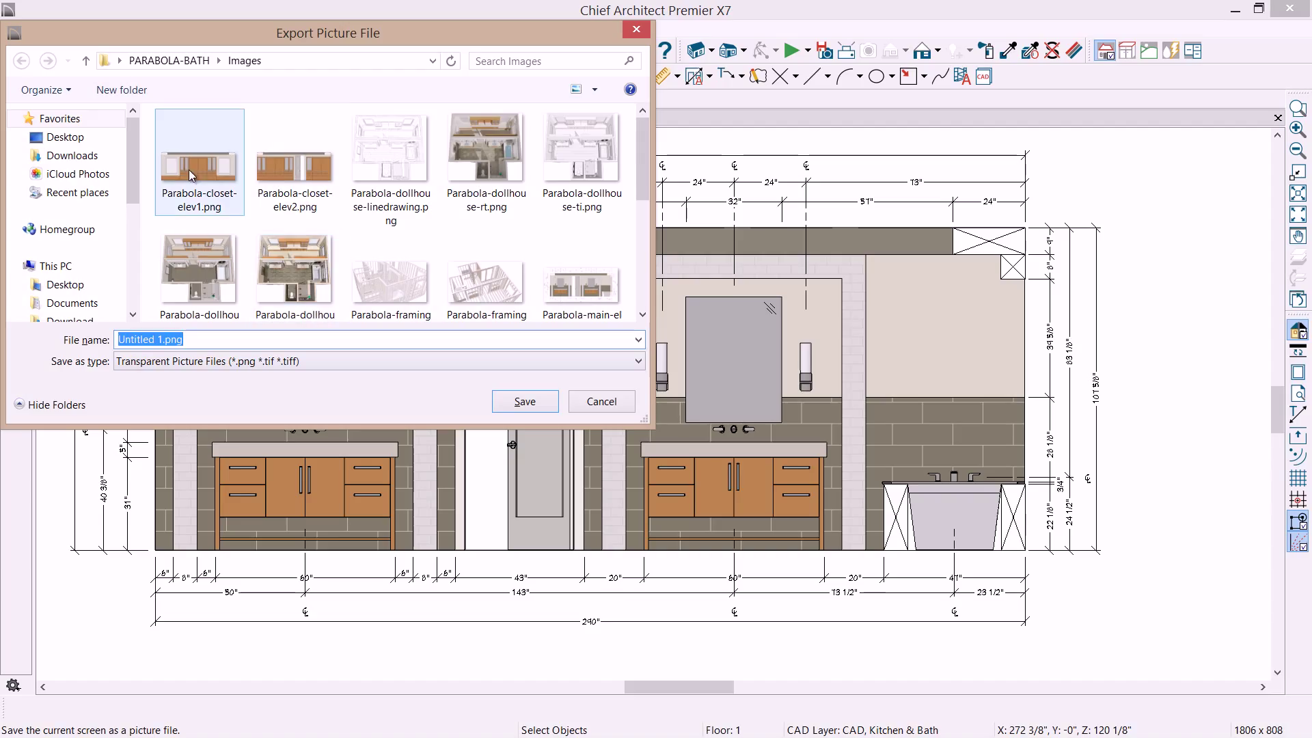
pyautogui.write('elev.')
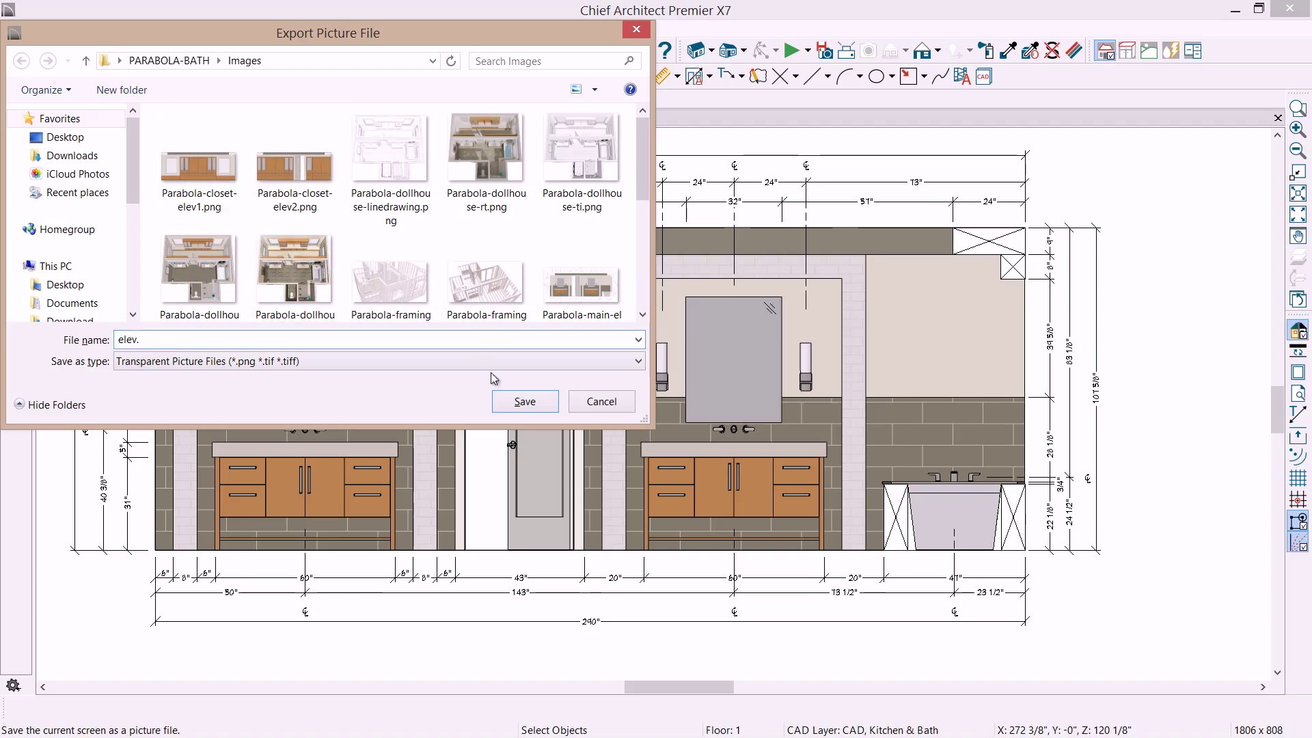
pyautogui.click(525, 403)
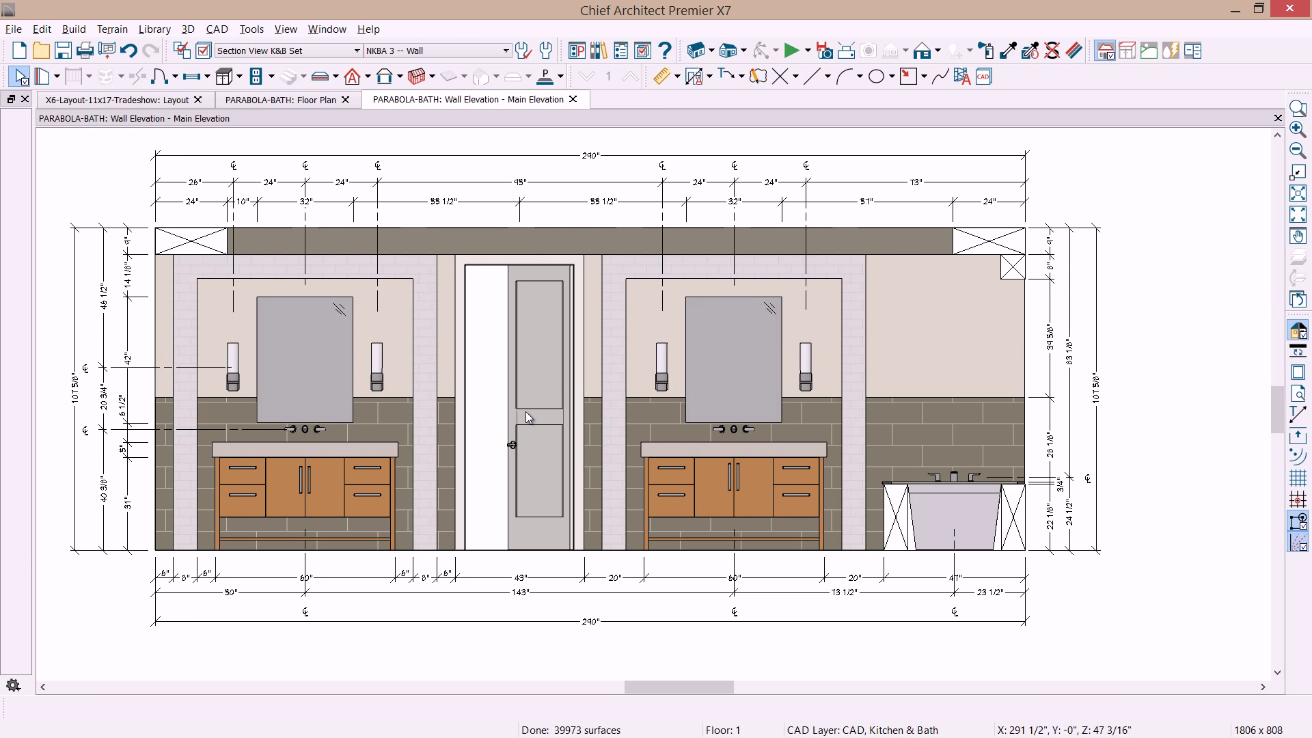
# Place the exported color elevation picture on page 3 of the X6-Layout-11x17-Tradeshow layout and trim its empty right margin.
pyautogui.hotkey('ctrl', 'Tab')
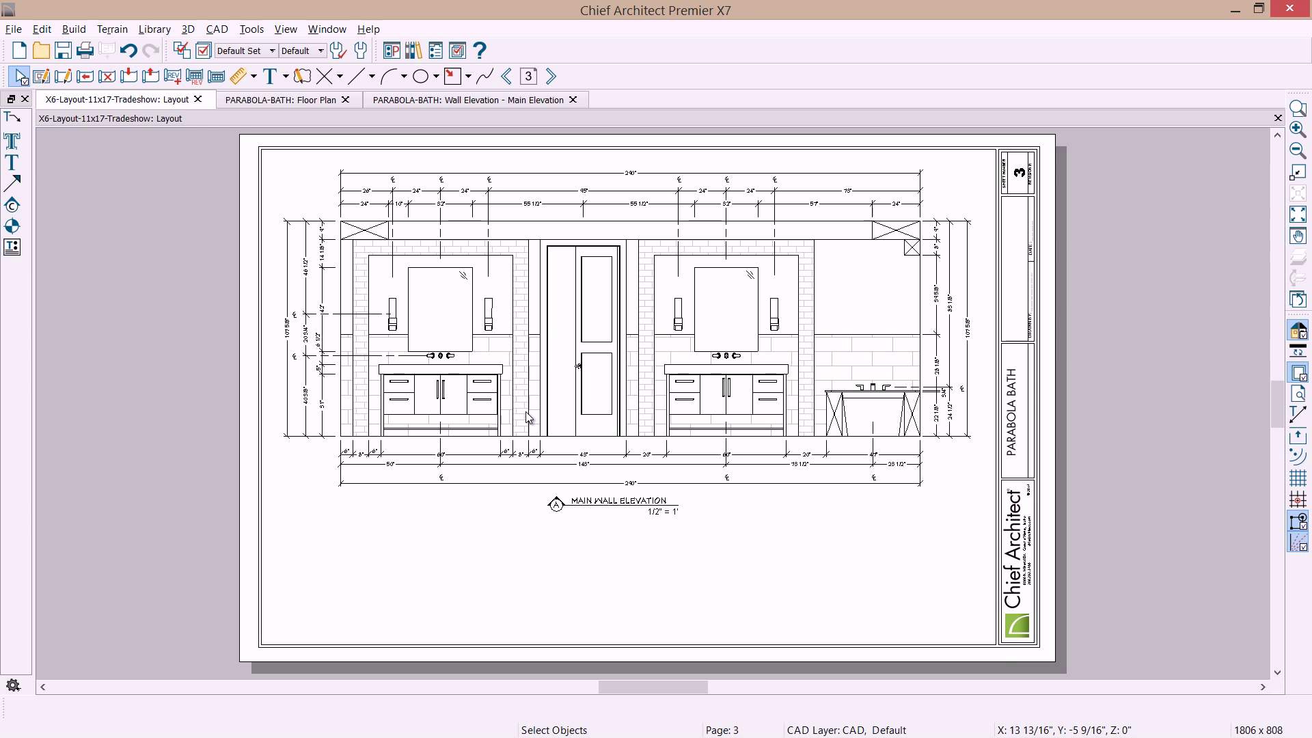
pyautogui.moveTo(1311, 444)
pyautogui.mouseDown()
pyautogui.moveTo(943, 438)
pyautogui.moveTo(685, 388)
pyautogui.mouseUp()
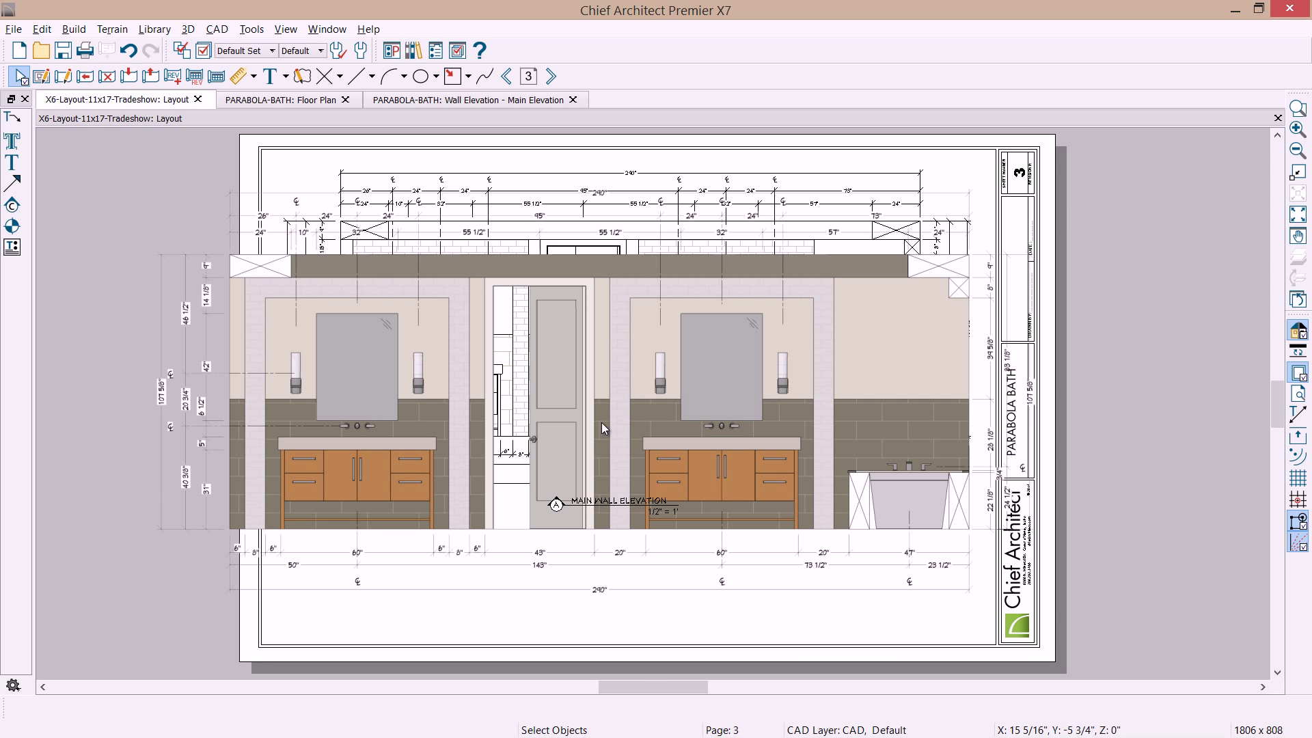
pyautogui.click(653, 405)
pyautogui.moveTo(655, 403); pyautogui.dragTo(753, 392)
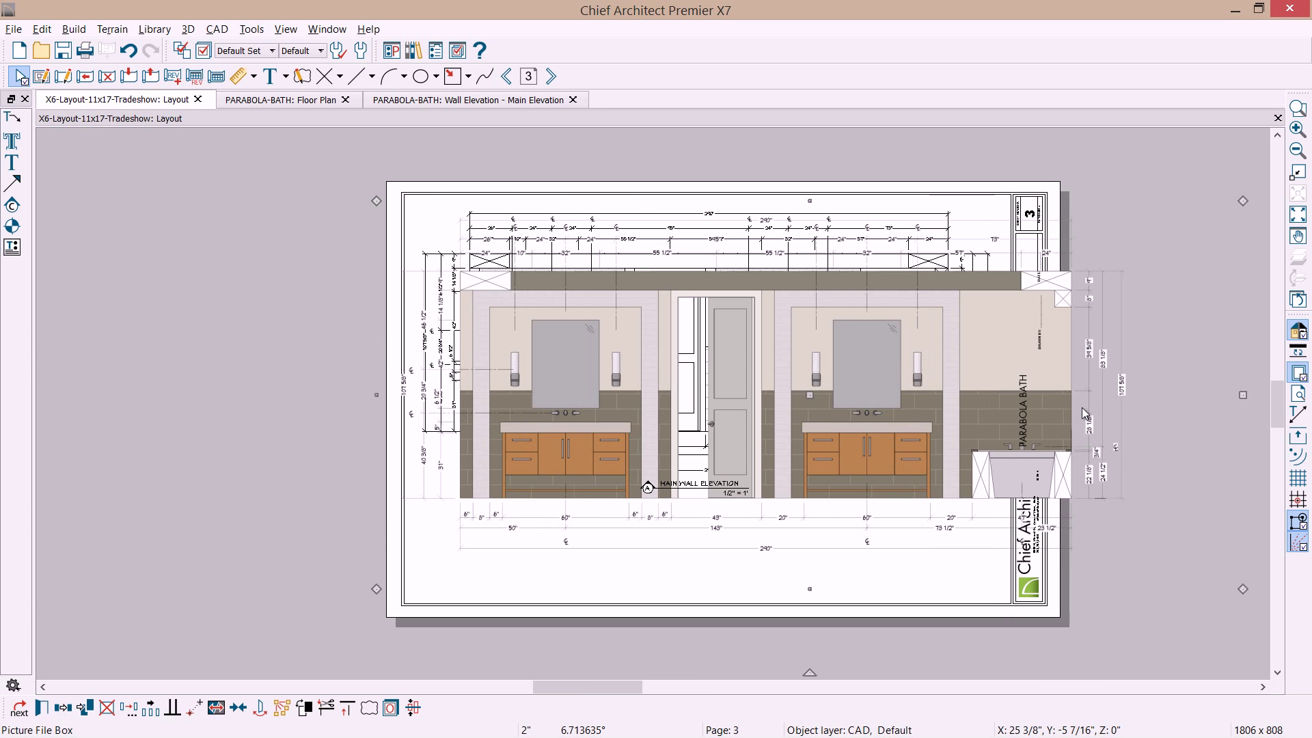
pyautogui.moveTo(1081, 407); pyautogui.dragTo(1128, 410)
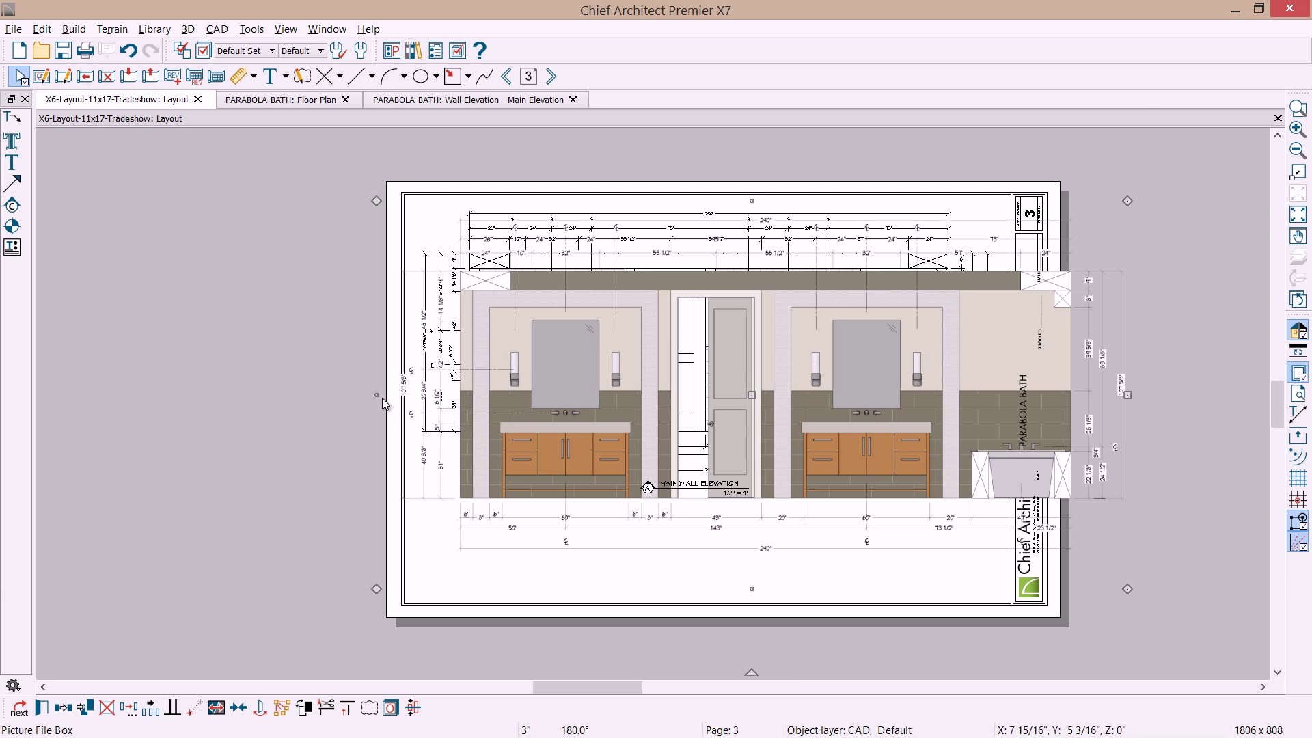
# Shift the color elevation picture left past the sheet edge and trim its empty left margin.
pyautogui.press('Escape')
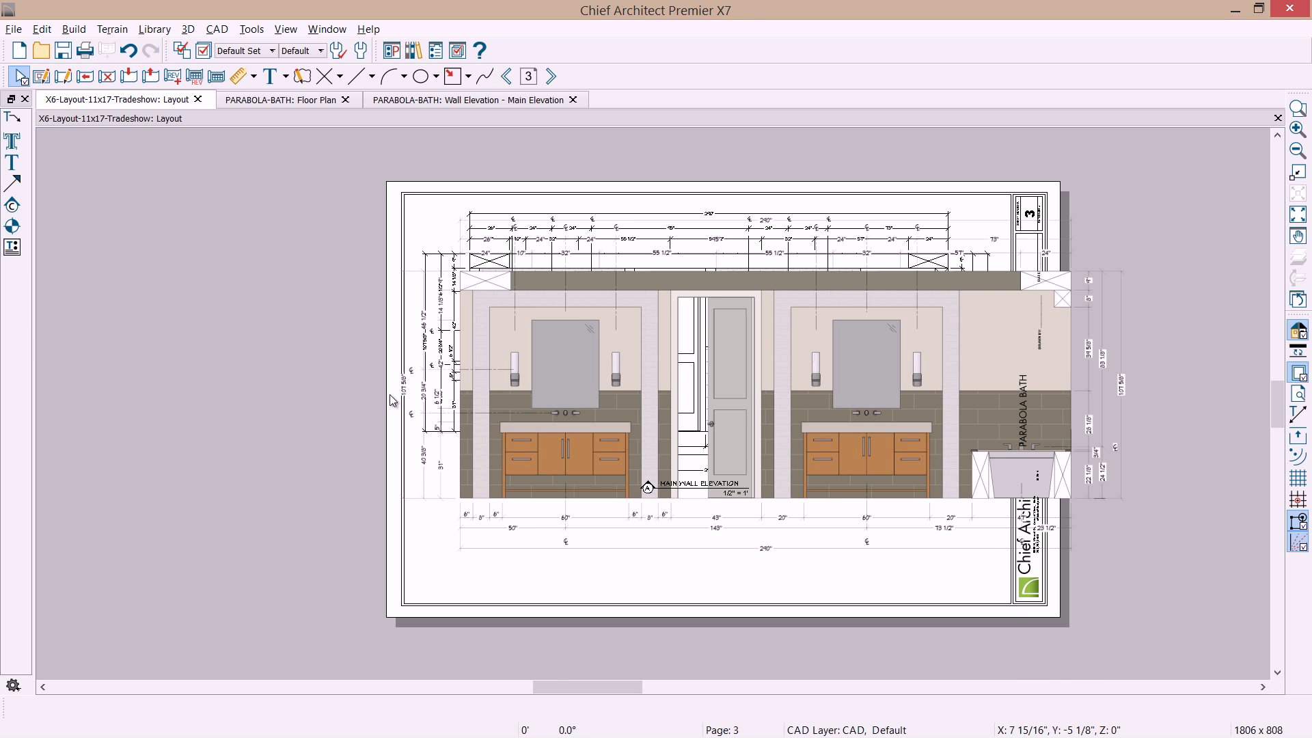
pyautogui.scroll(-1, 739, 410)
pyautogui.click(854, 399)
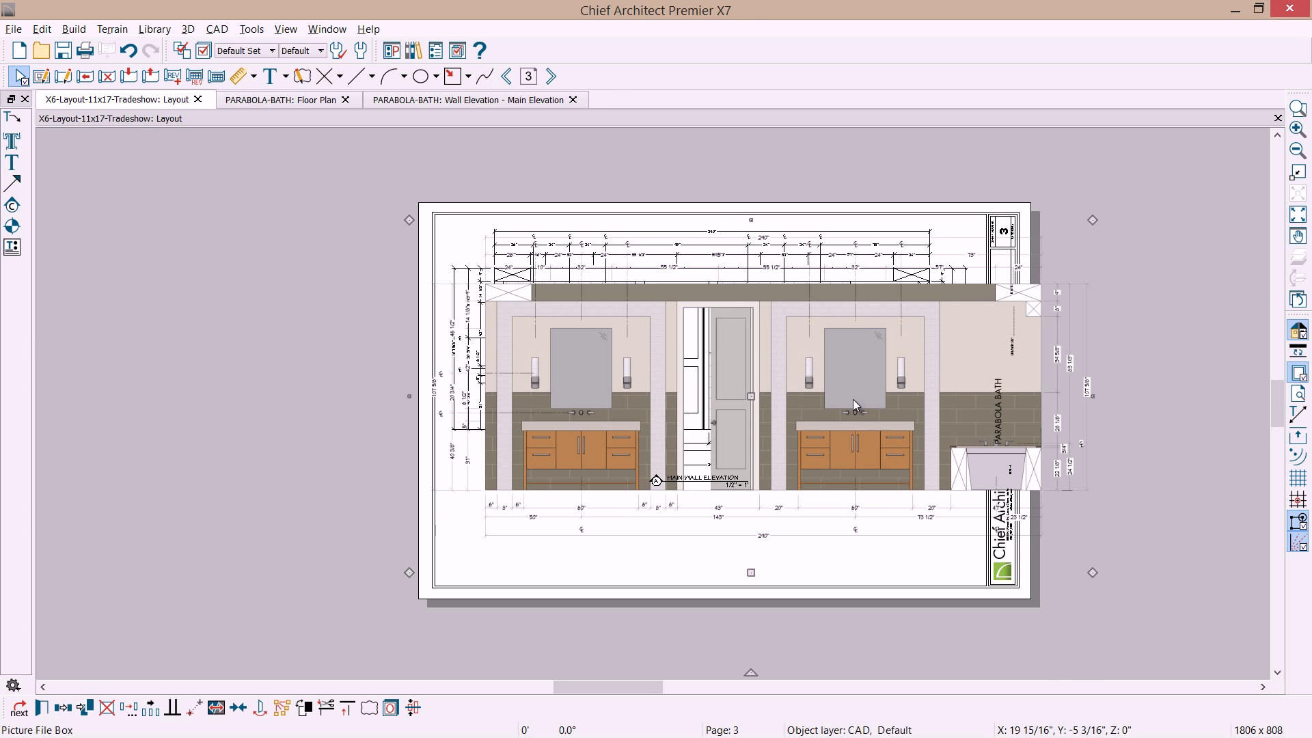
pyautogui.moveTo(751, 396); pyautogui.dragTo(655, 390)
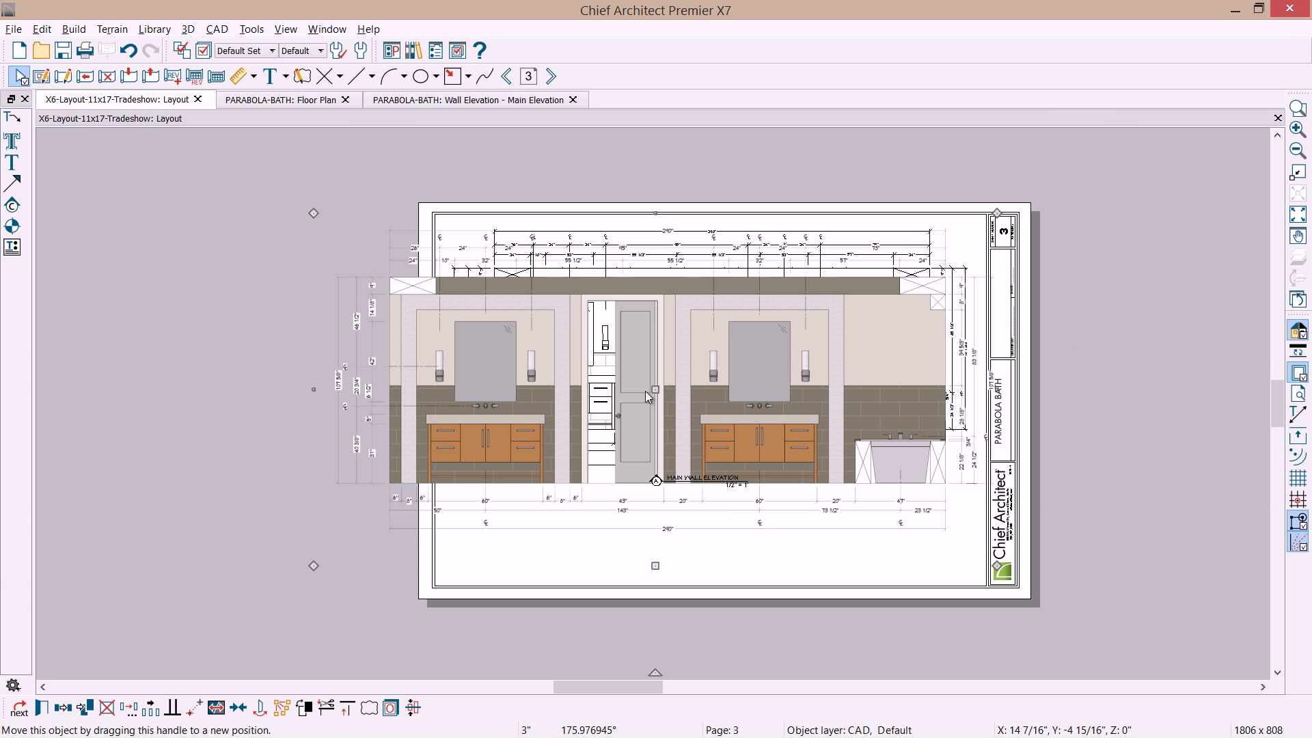
pyautogui.moveTo(316, 391); pyautogui.dragTo(331, 391)
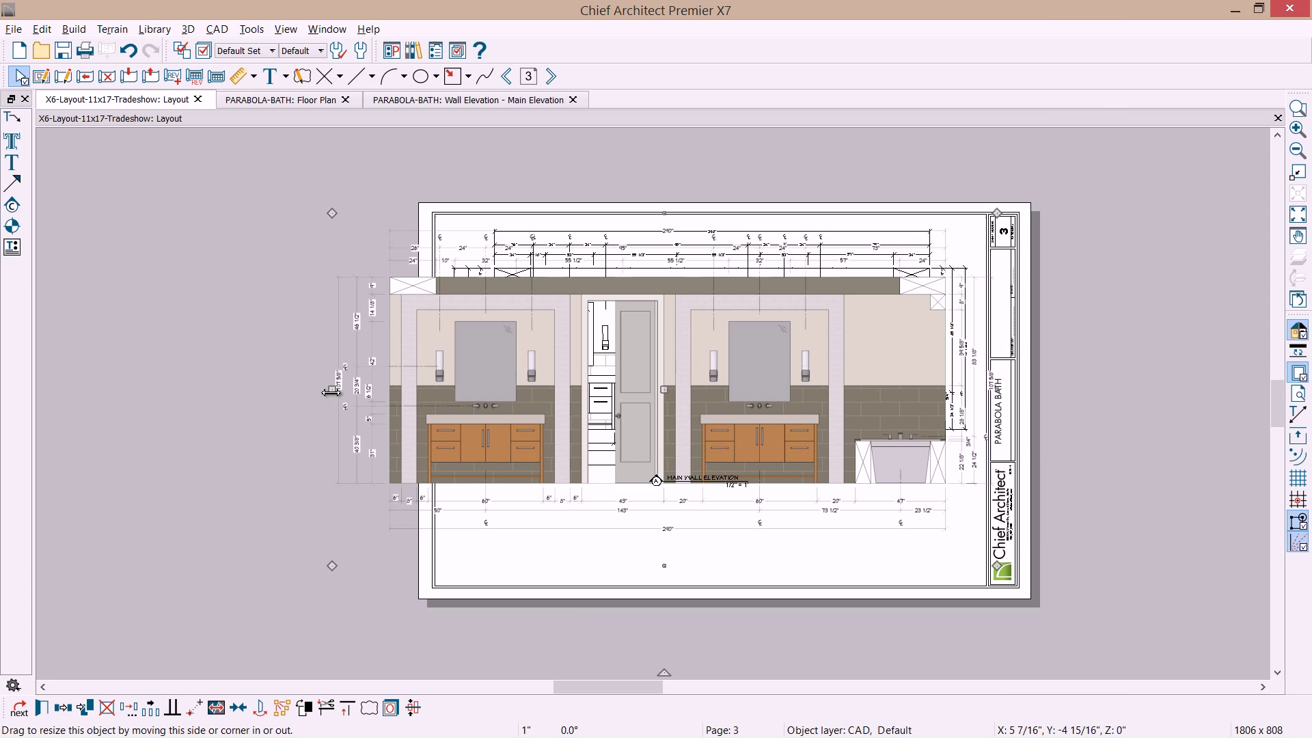
# Align the color picture over the line elevation above the MAIN WALL ELEVATION title and remove the black-and-white elevation behind it.
pyautogui.moveTo(661, 388); pyautogui.dragTo(769, 400)
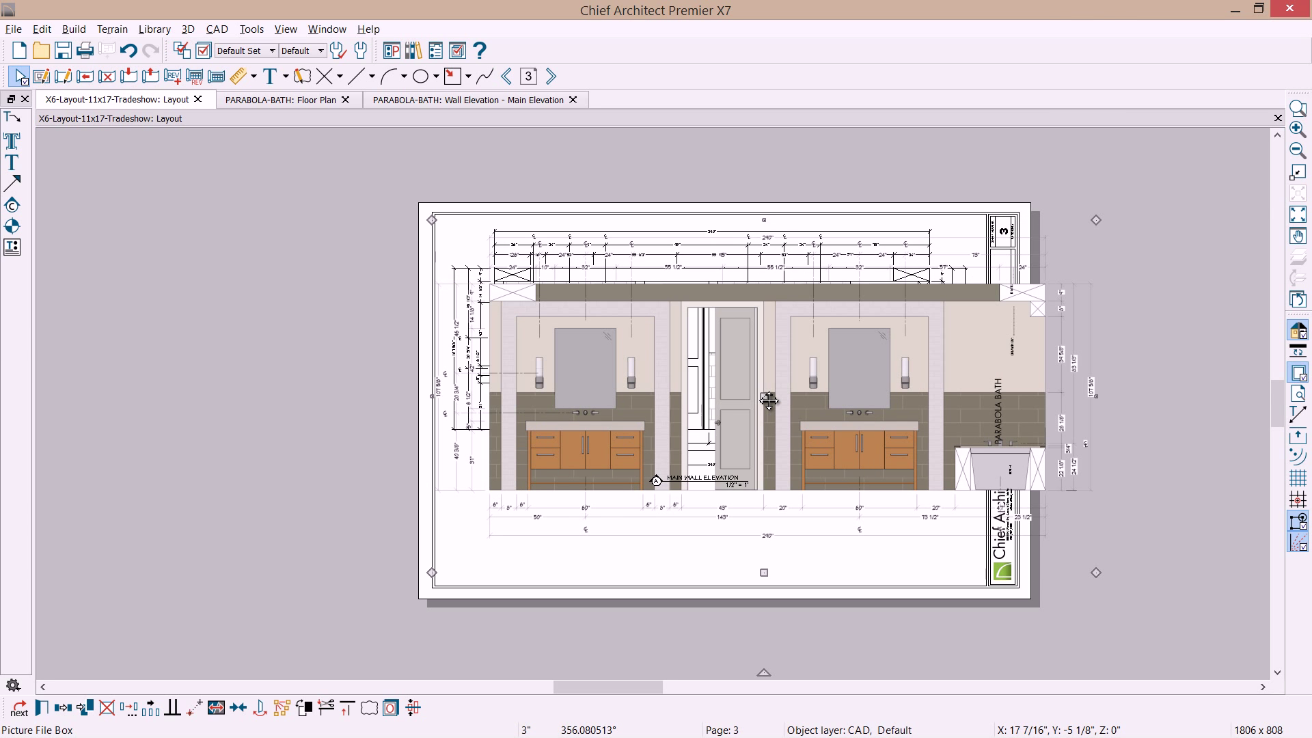
pyautogui.press('Escape')
pyautogui.press('F6')
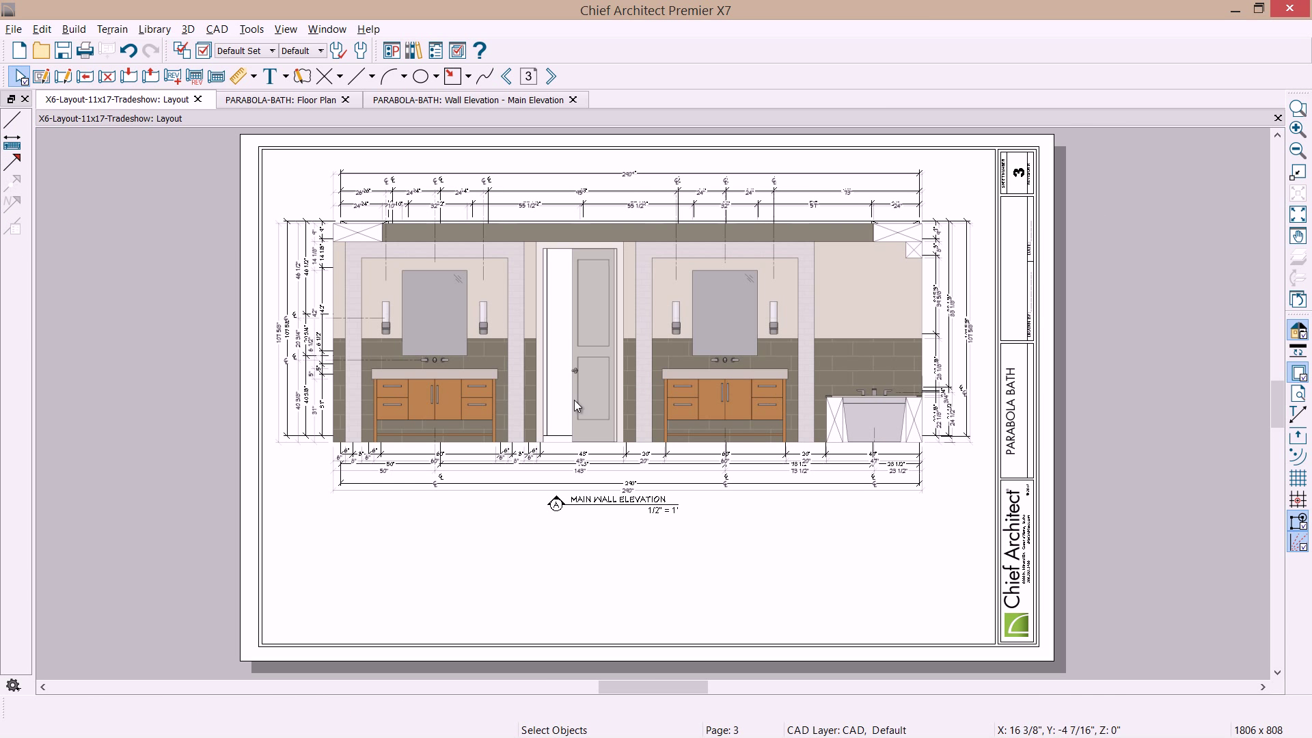
pyautogui.click(490, 491)
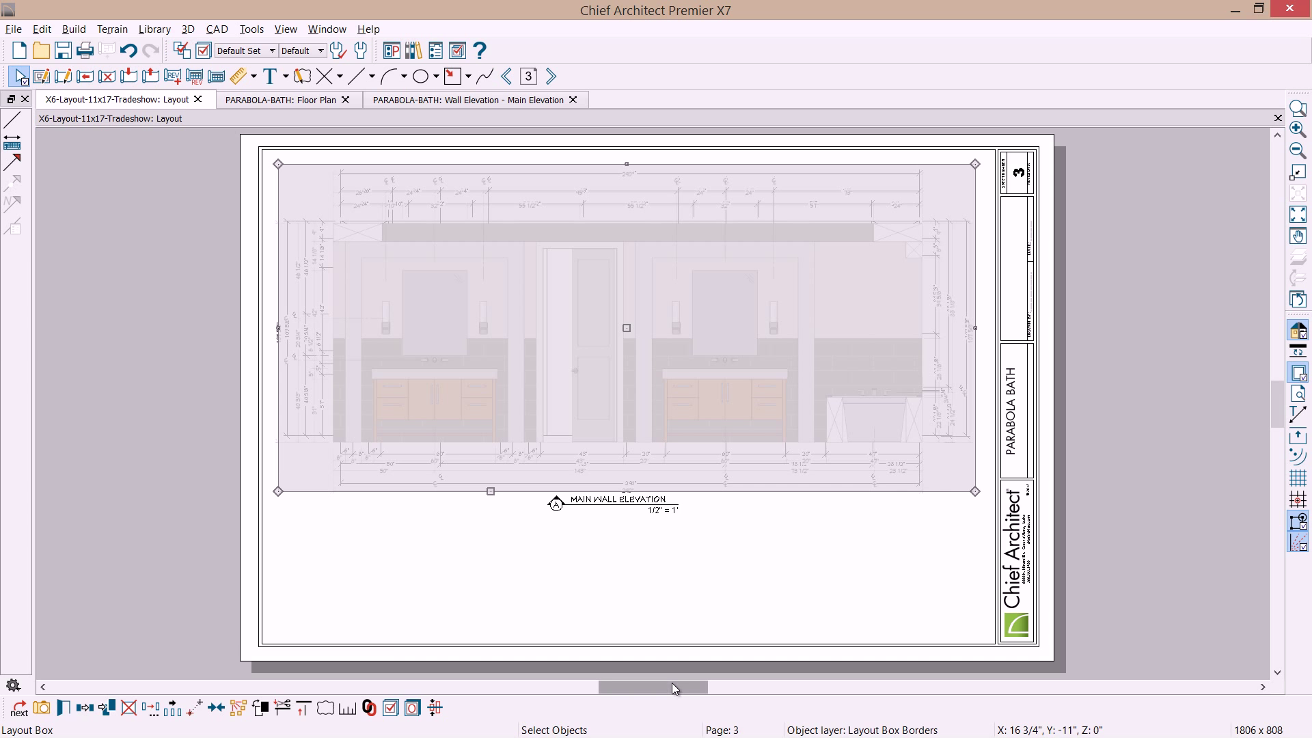
pyautogui.press('Escape')
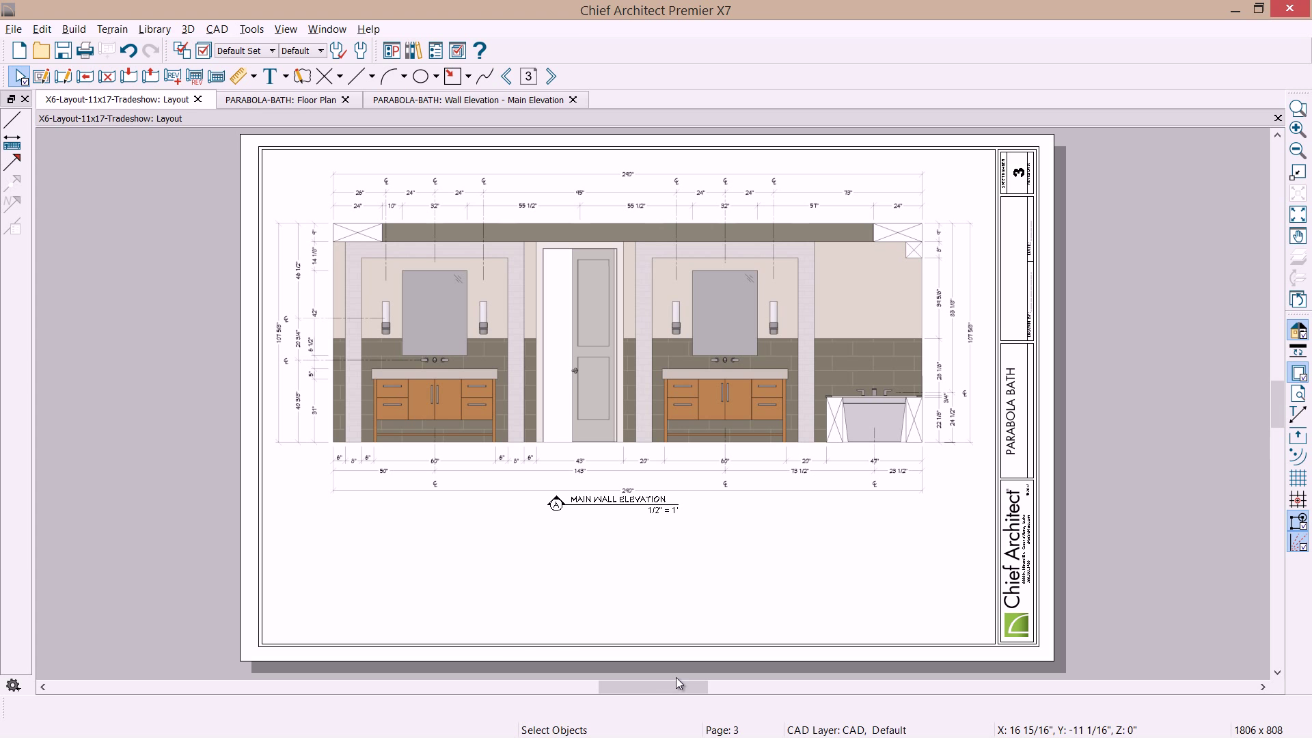
# Return to the PARABOLA-BATH floor plan and open the Cross Section view from camera symbol D in the toilet room.
pyautogui.click(310, 100)
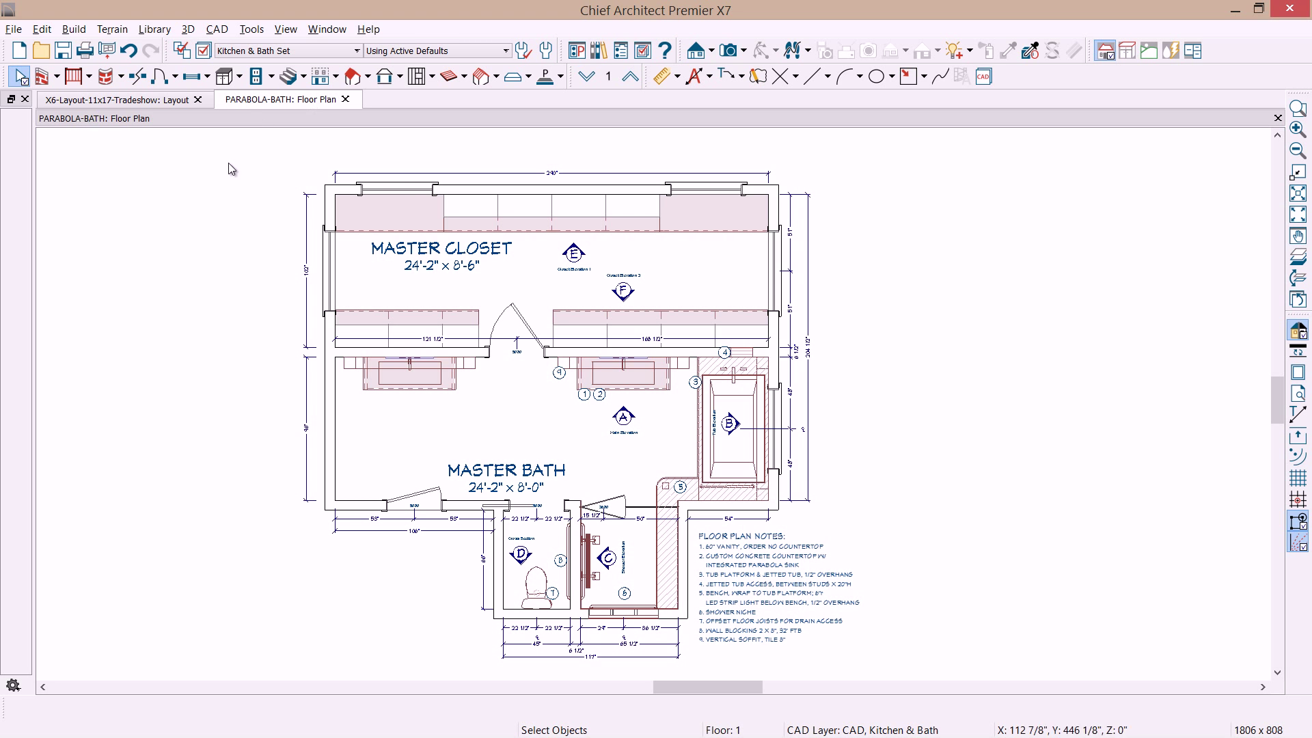
pyautogui.click(521, 555)
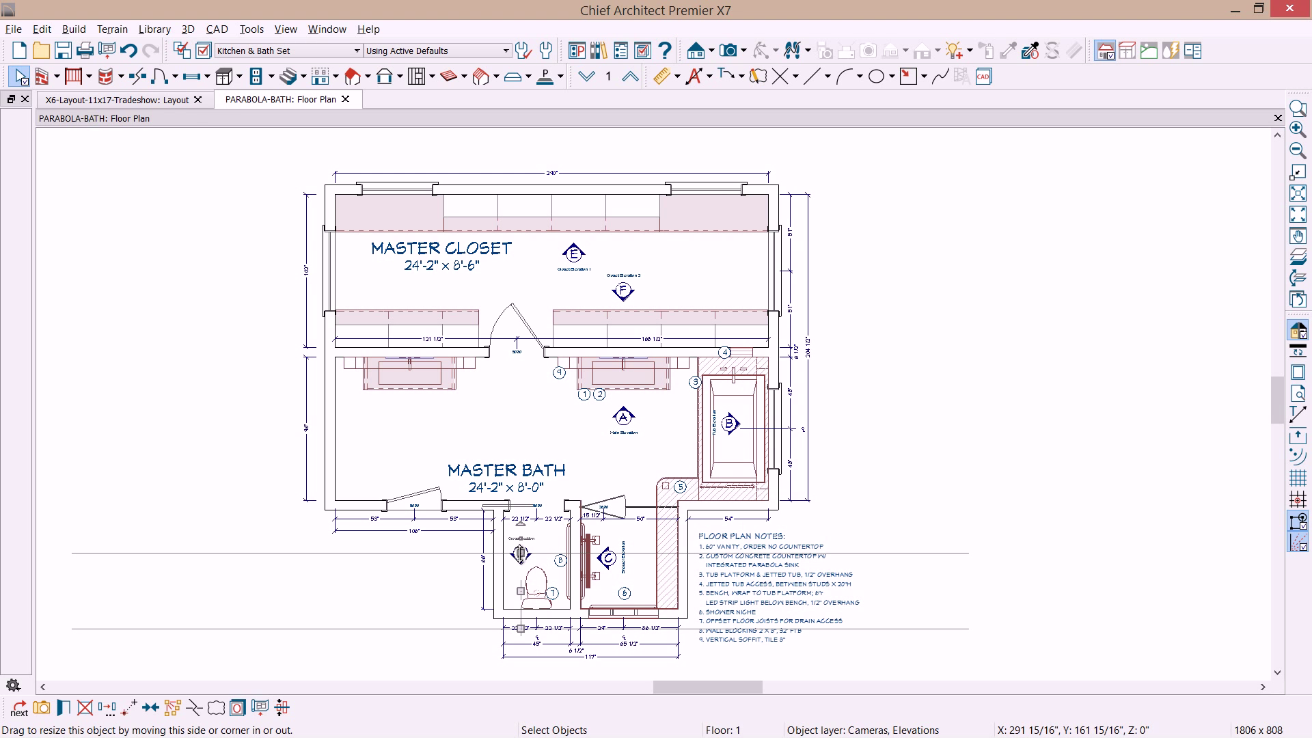
pyautogui.doubleClick(521, 553)
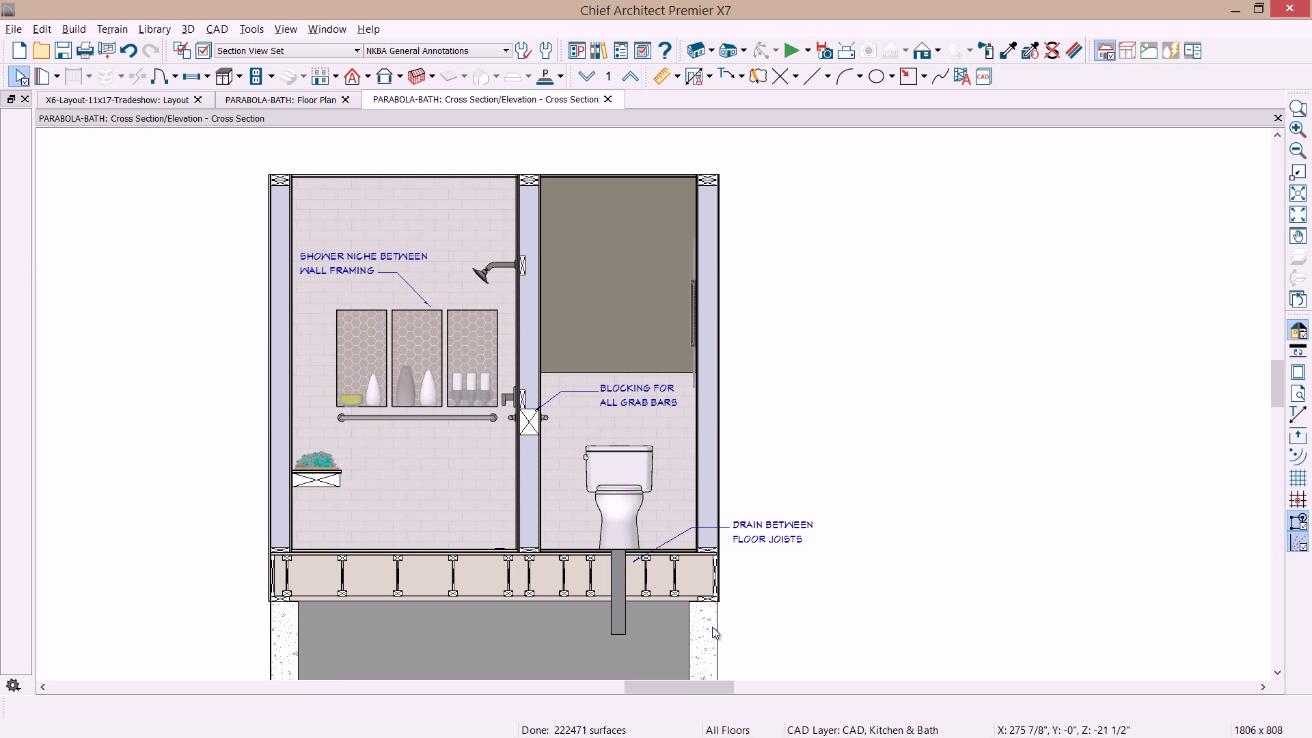
# Run Auto Detail on the cross section and delete the generated insulation above the ceiling.
pyautogui.click(966, 79)
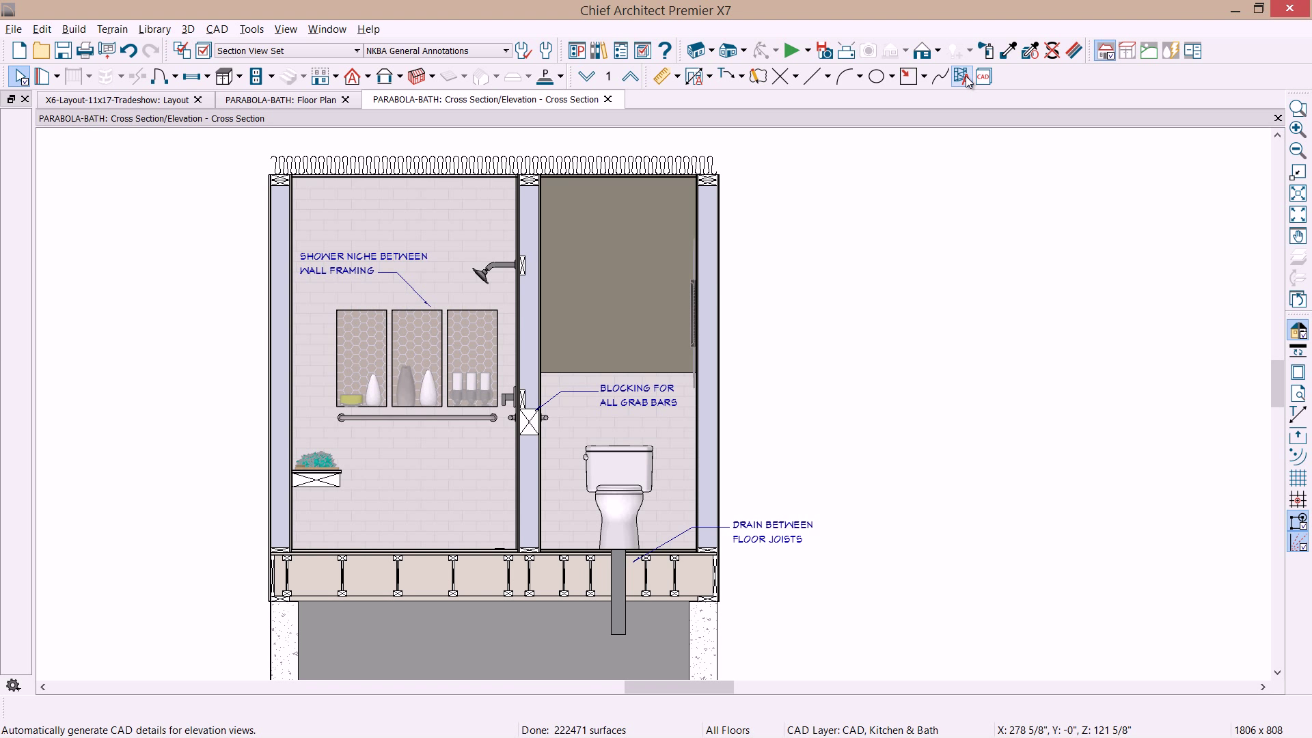
pyautogui.click(524, 166)
pyautogui.press('Delete')
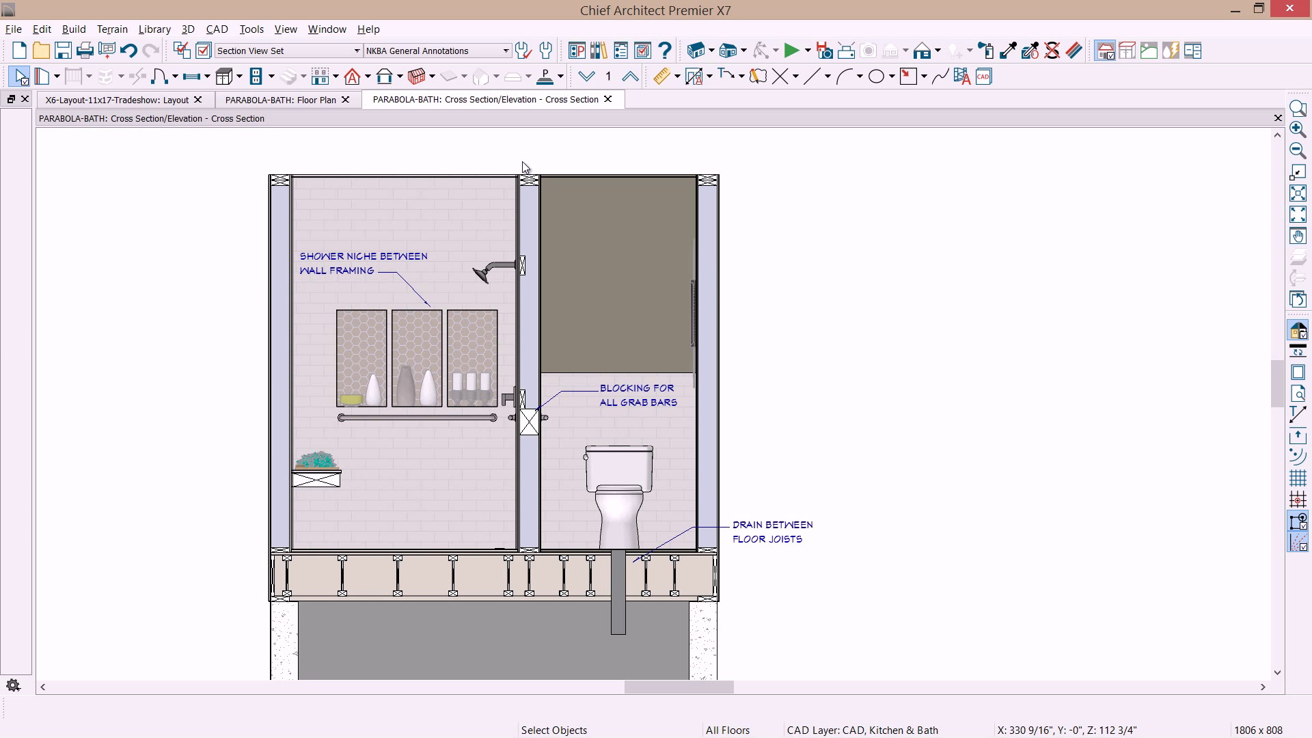
# Send the entire cross section view to layout page 4 at a scale of 1/2 in = 1 ft.
pyautogui.click(14, 29)
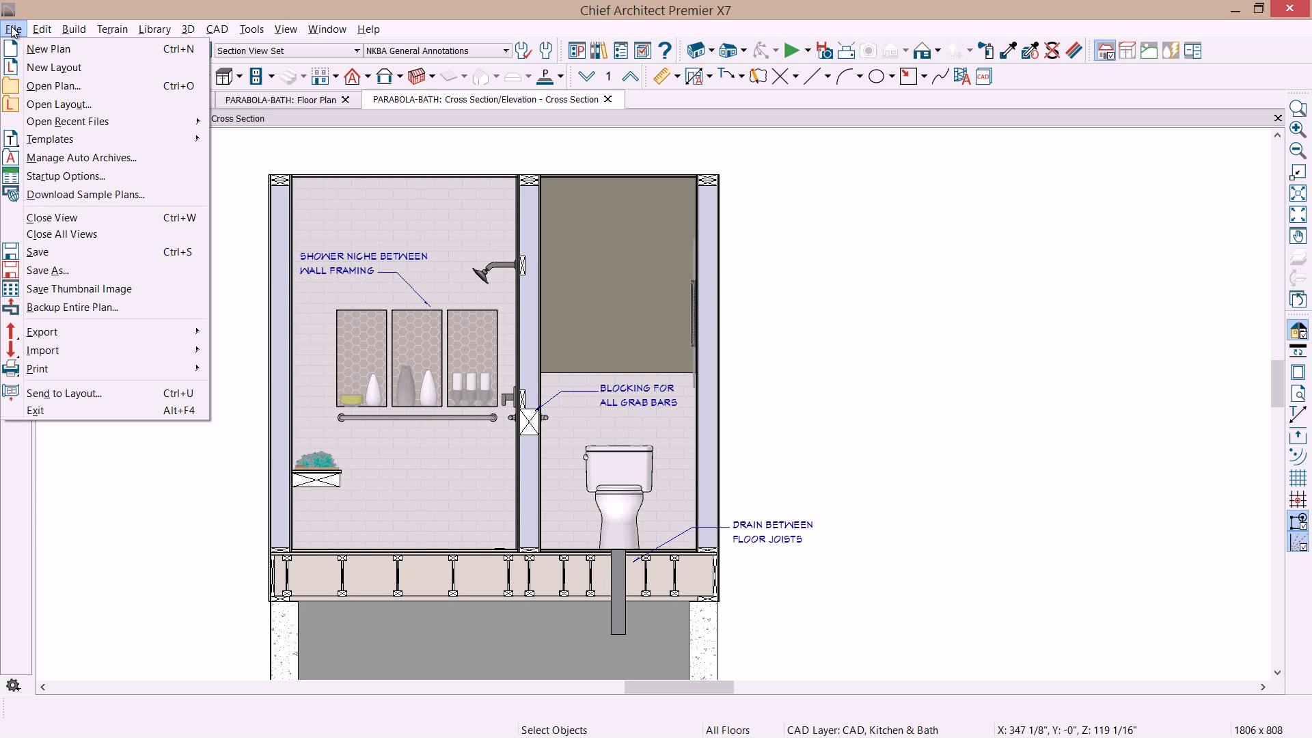
pyautogui.click(115, 395)
pyautogui.click(687, 401)
pyautogui.press('BackSpace')
pyautogui.write('2')
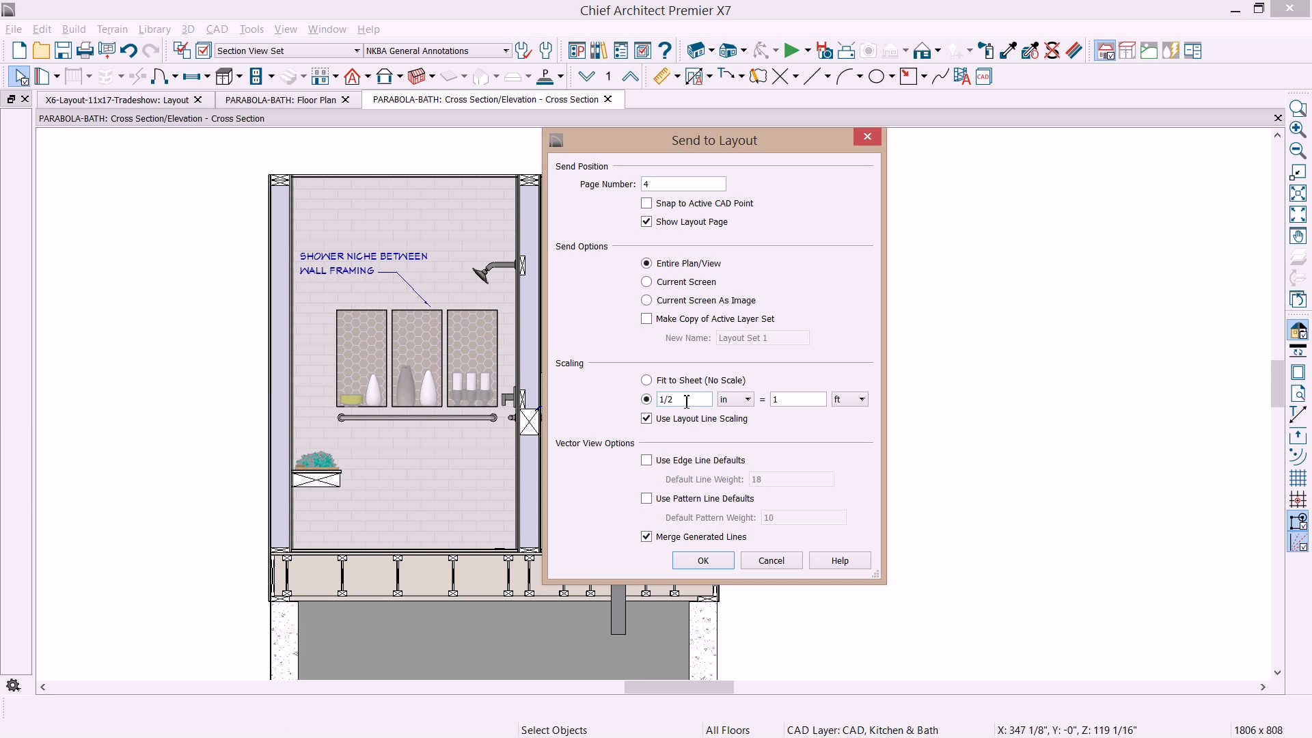
pyautogui.click(708, 562)
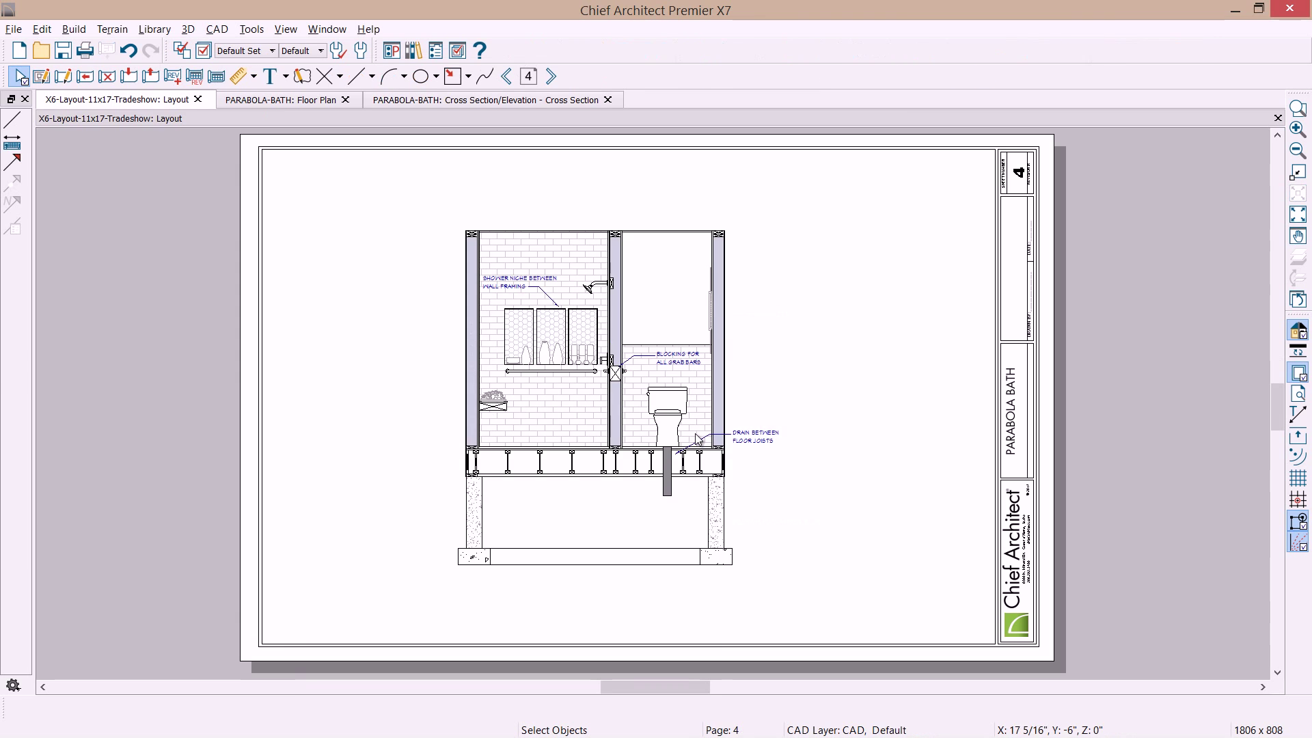
# Crop the cross section's layout box on the right to the drain note and at the bottom to the floor joists.
pyautogui.click(607, 379)
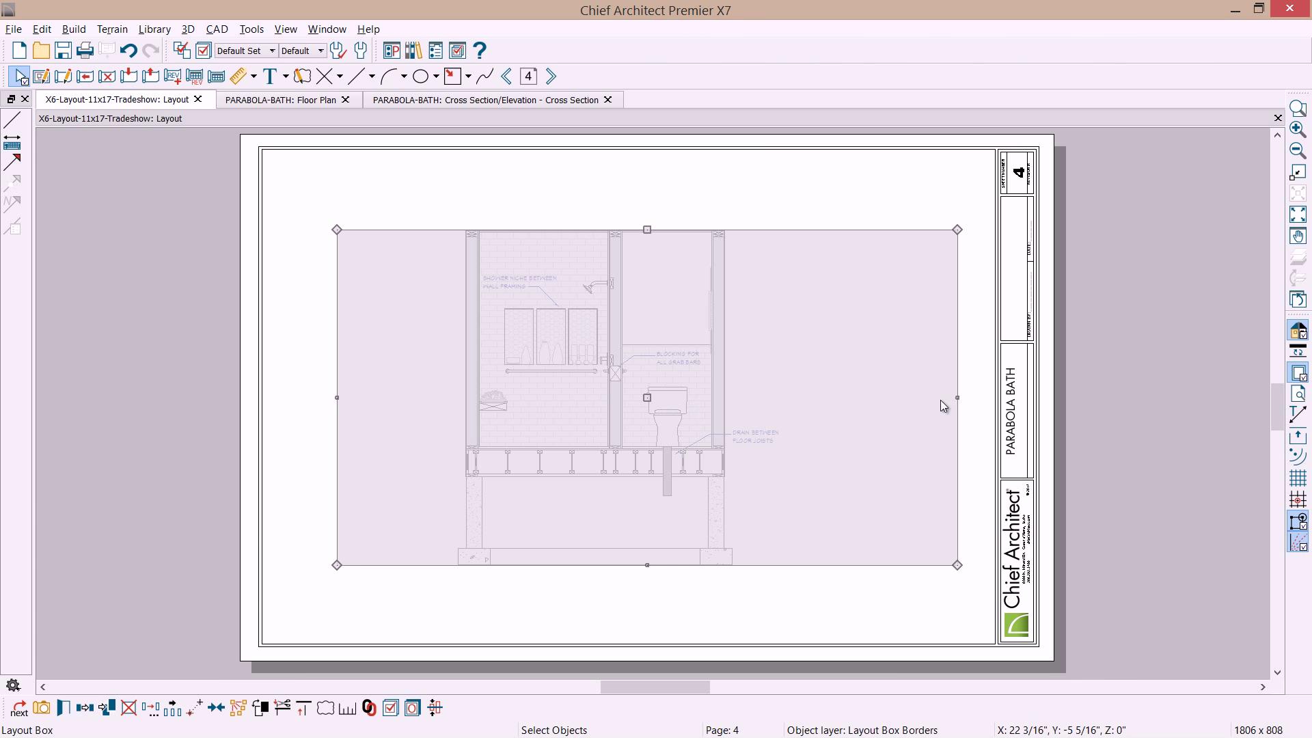
pyautogui.moveTo(957, 398); pyautogui.dragTo(779, 410)
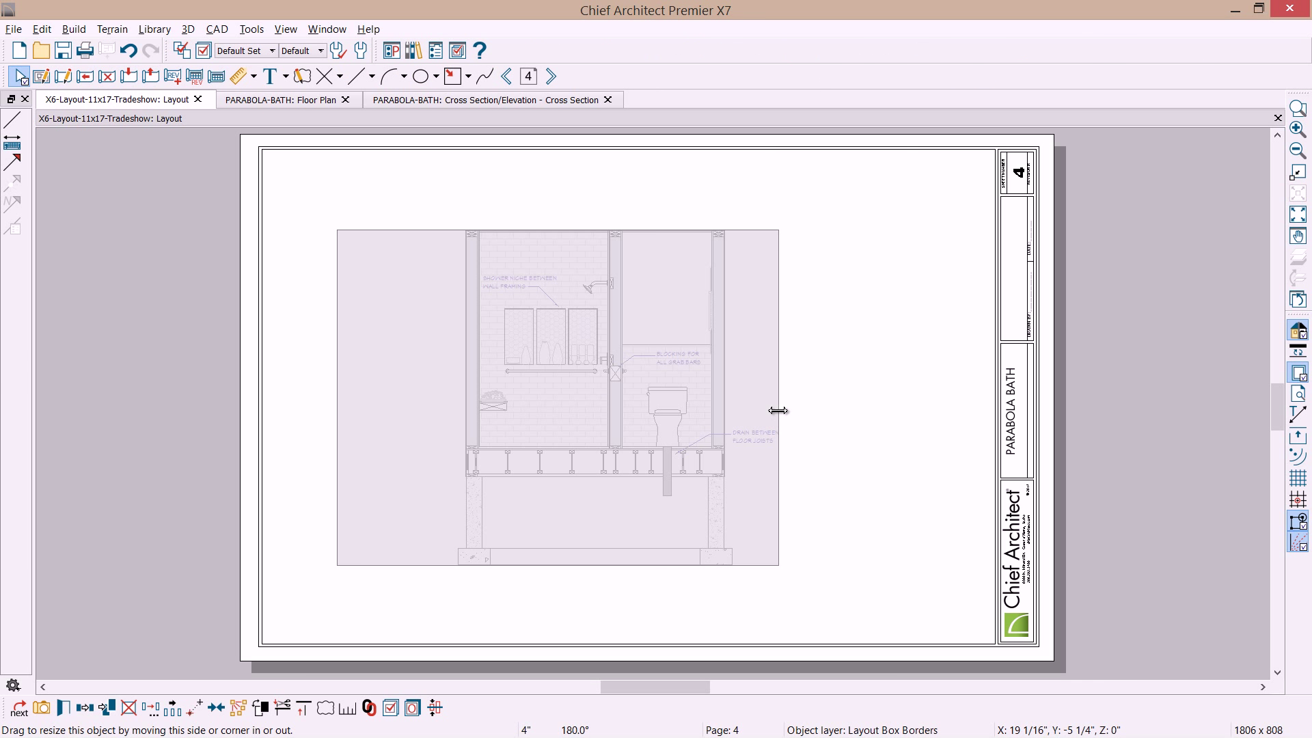
pyautogui.moveTo(558, 565); pyautogui.dragTo(562, 510)
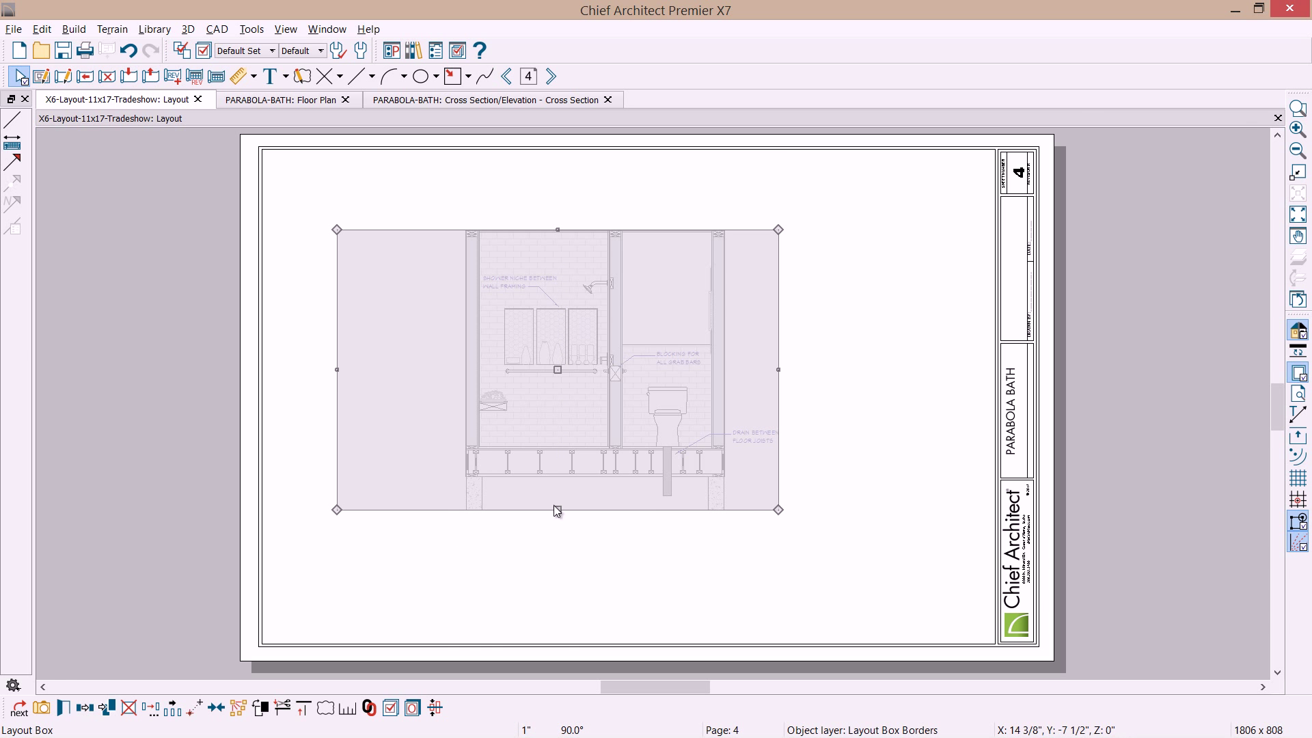
pyautogui.scroll(3, 558, 511)
pyautogui.moveTo(553, 512); pyautogui.dragTo(555, 460)
# Crop the cross section's layout box on the left and move it to the upper-left corner of page 4's border.
pyautogui.moveTo(216, 275); pyautogui.dragTo(374, 296)
pyautogui.scroll(-2, 510, 429)
pyautogui.moveTo(579, 334); pyautogui.dragTo(437, 281)
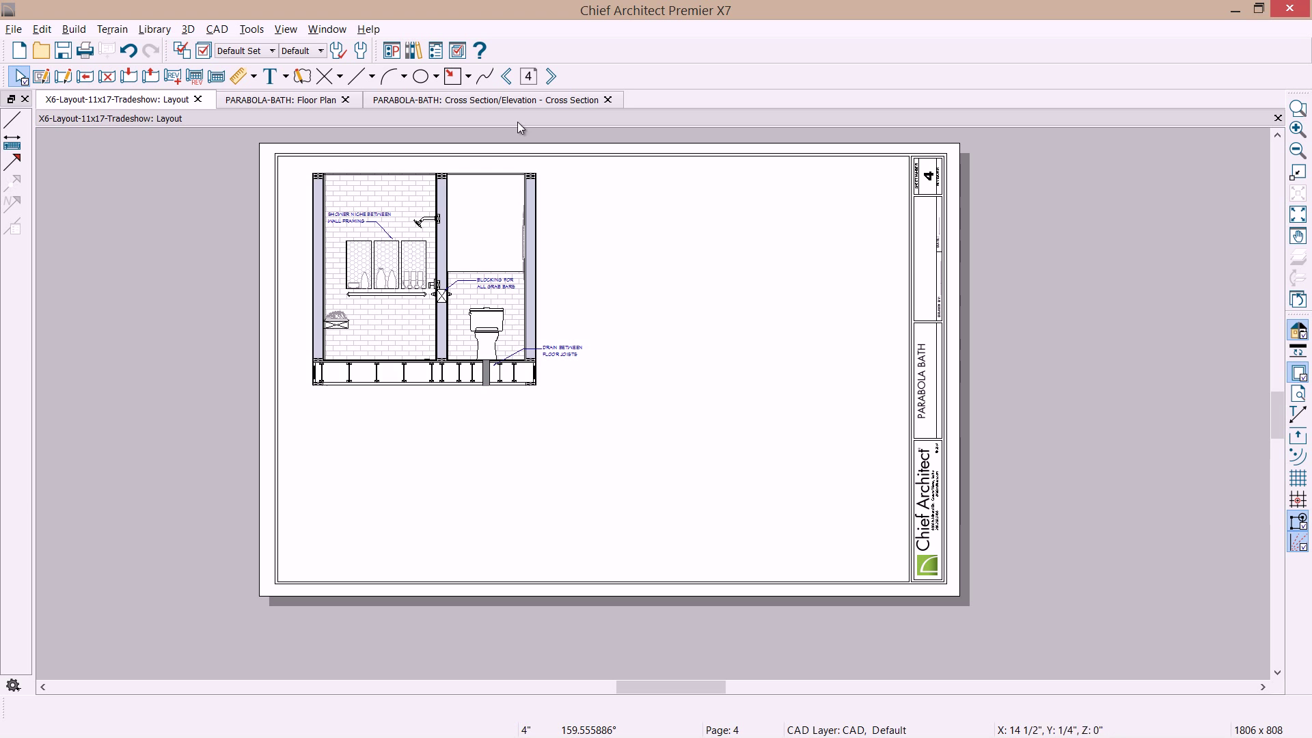
# Copy the callout, title and scale text below the main wall elevation on page 3 to beneath the cross section on page 4.
pyautogui.click(507, 76)
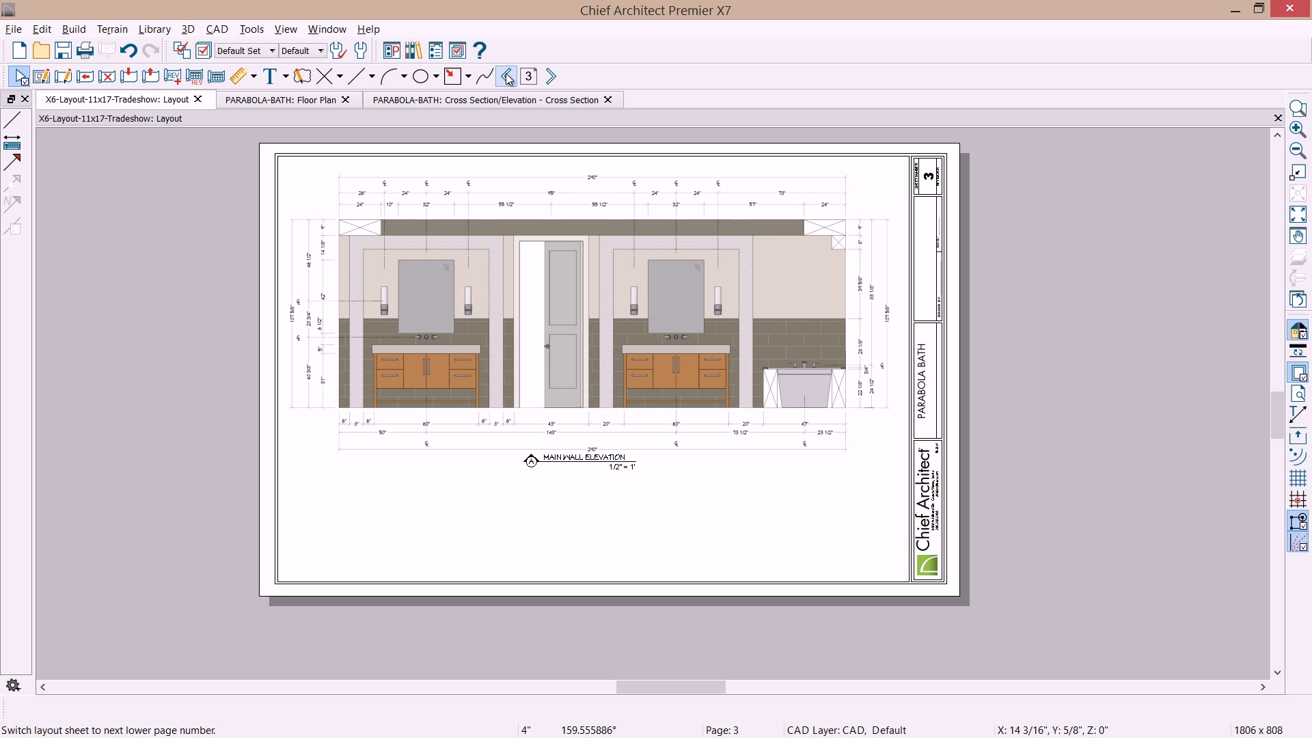
pyautogui.moveTo(650, 478); pyautogui.dragTo(529, 460)
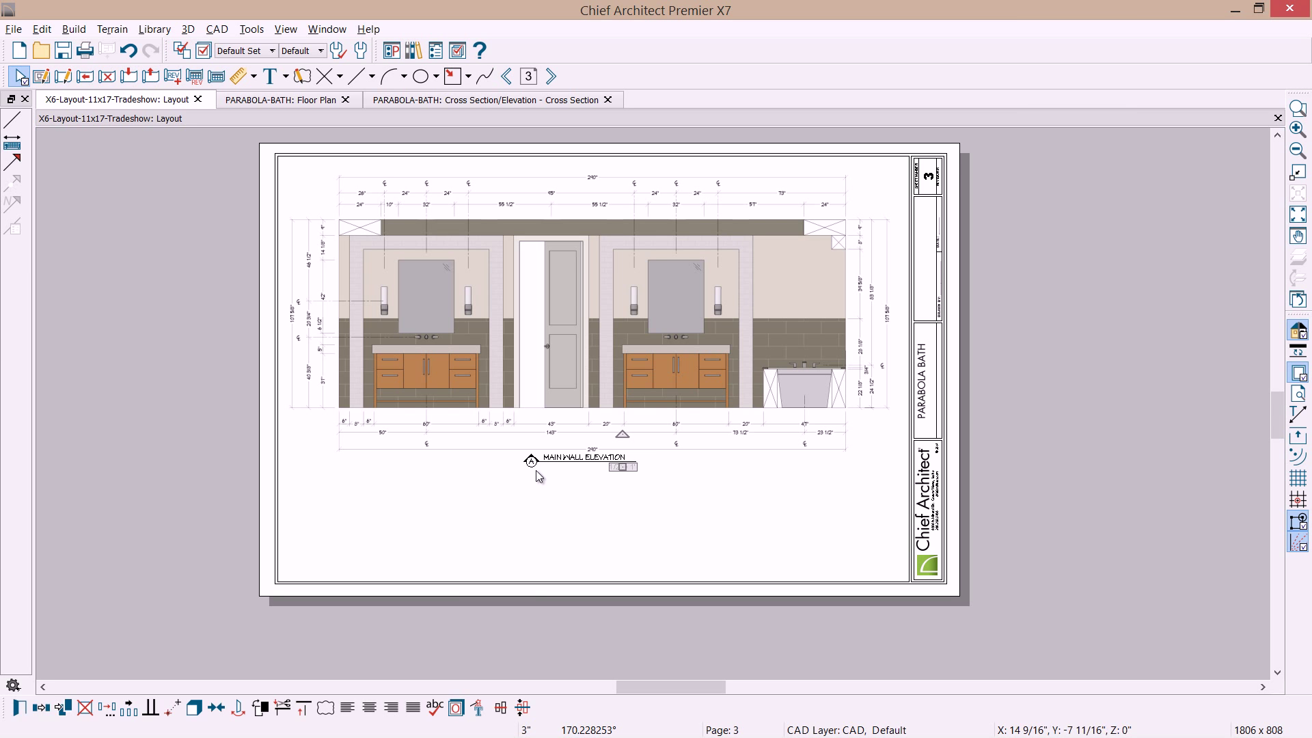
pyautogui.moveTo(675, 492); pyautogui.dragTo(519, 446)
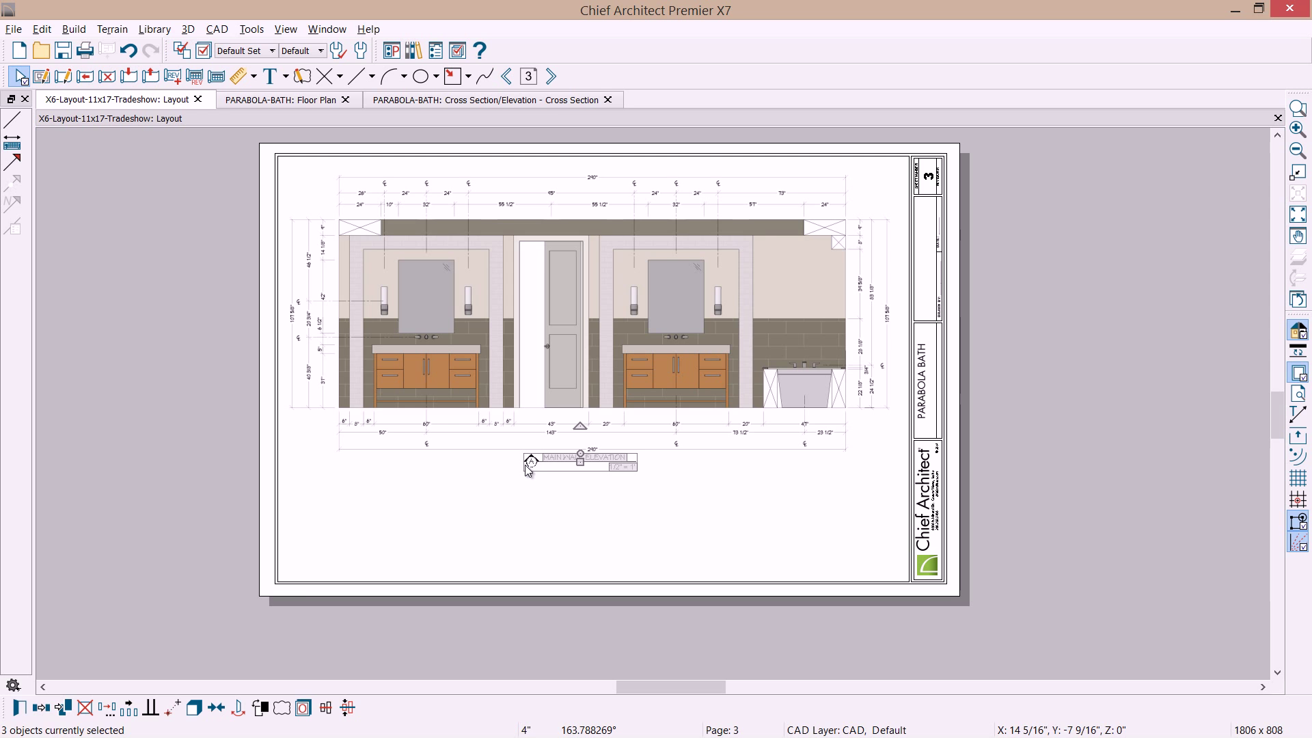
pyautogui.click(552, 77)
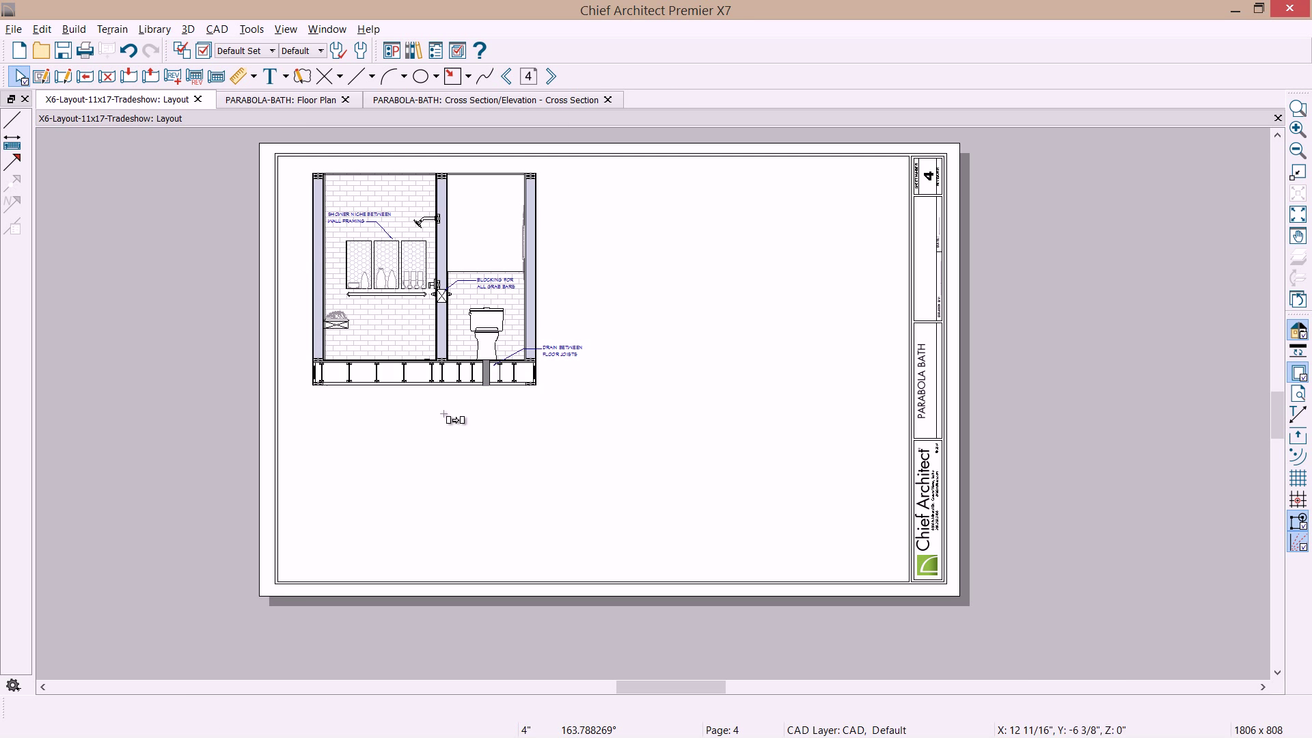
pyautogui.click(422, 405)
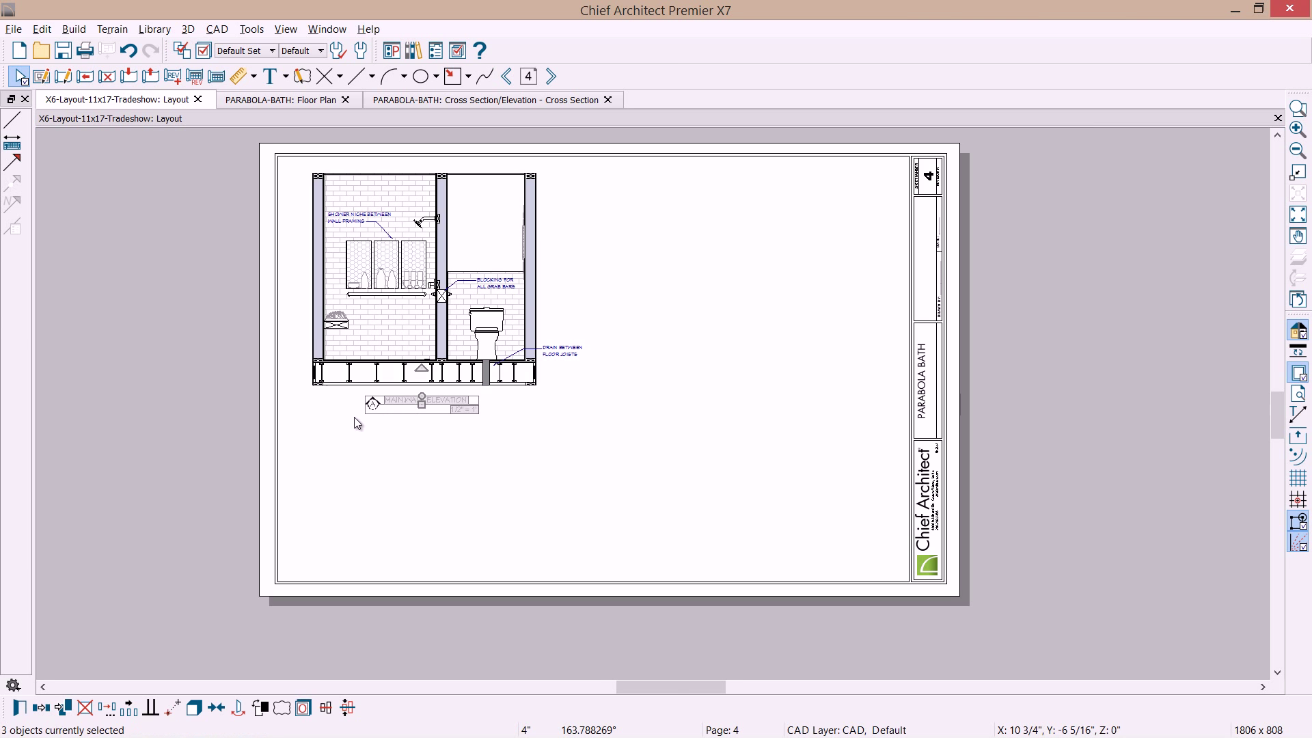
# Set the label of the copied callout below the cross section to D.
pyautogui.scroll(2, 354, 417)
pyautogui.doubleClick(380, 398)
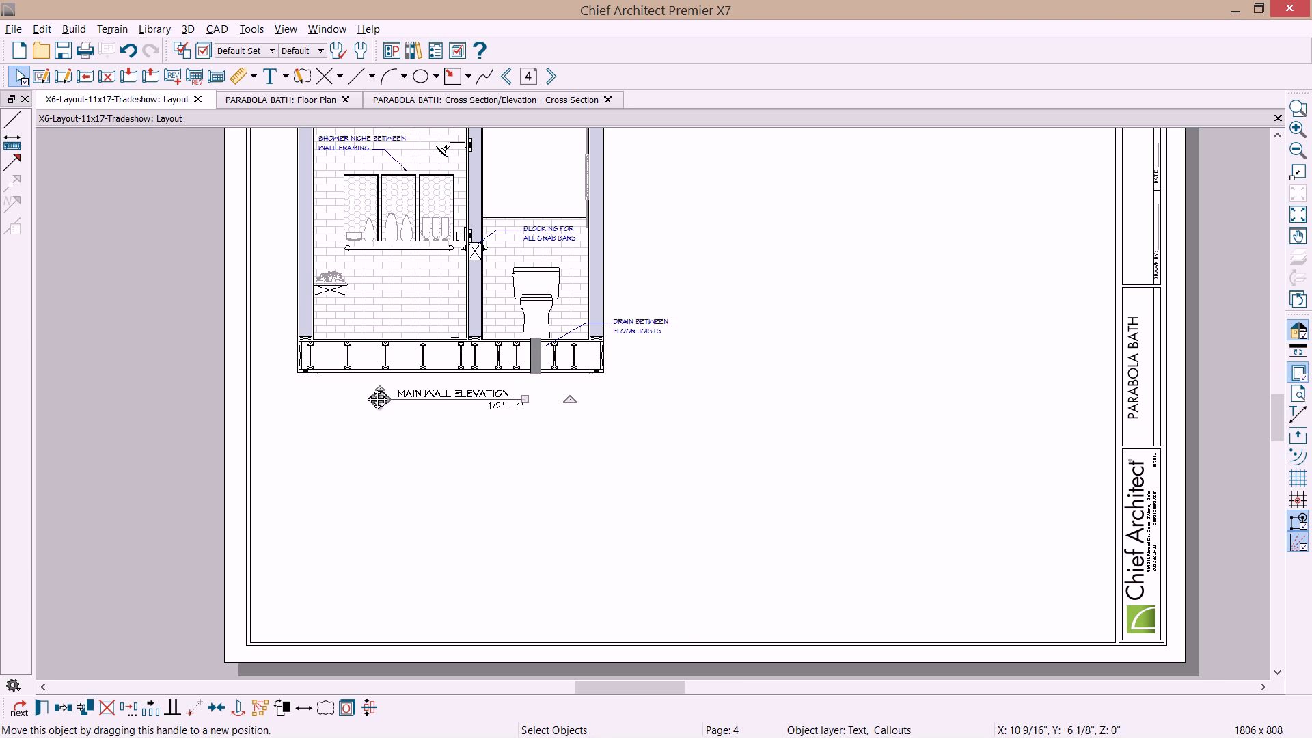
pyautogui.write('D')
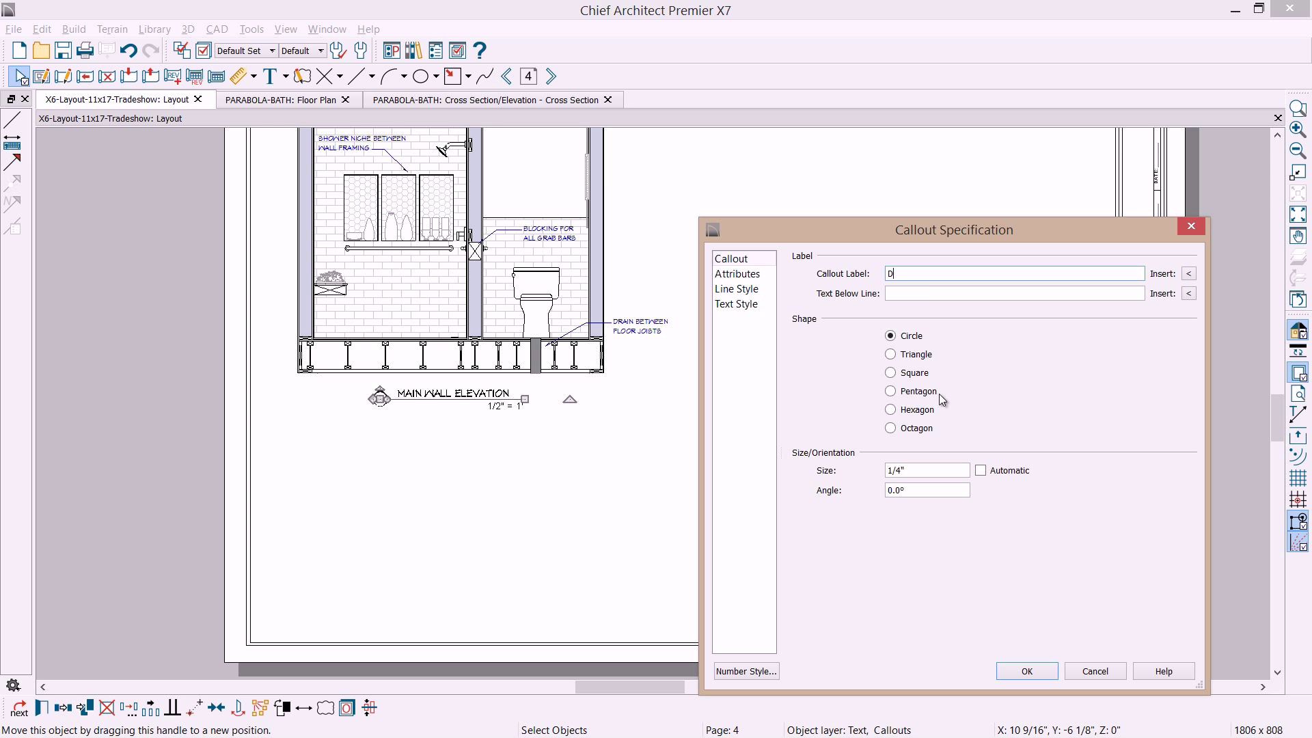
pyautogui.click(1056, 671)
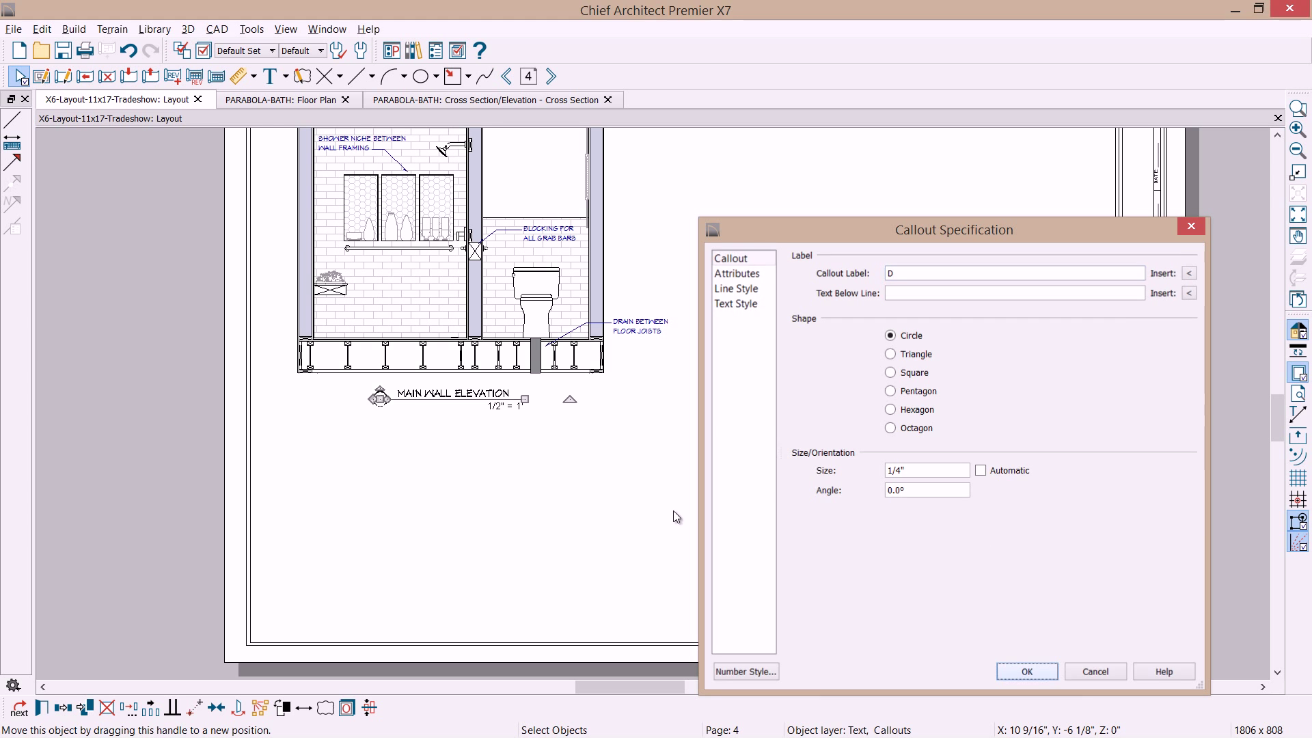
# Change the copied title below the cross section to WATER CLOSET WALL SECTION and widen its text box.
pyautogui.click(477, 393)
pyautogui.click(477, 393)
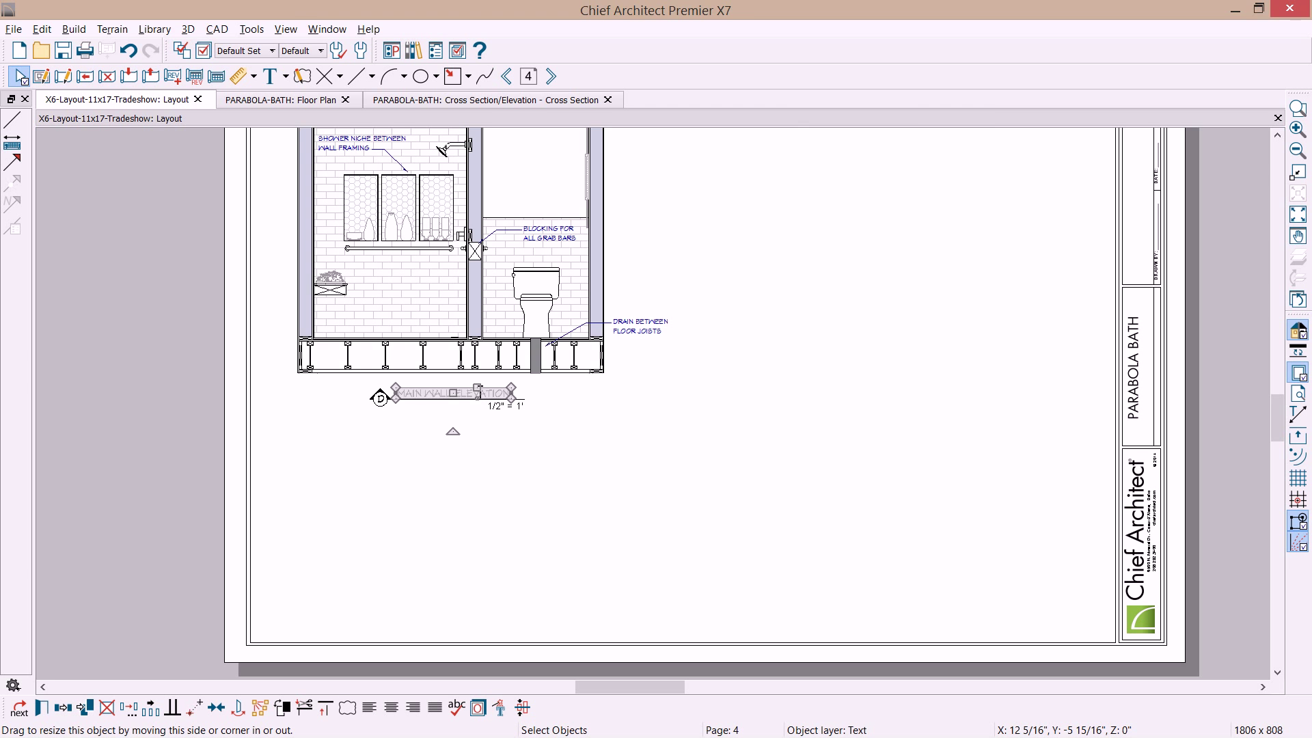
pyautogui.doubleClick(477, 393)
pyautogui.moveTo(510, 218); pyautogui.dragTo(369, 212)
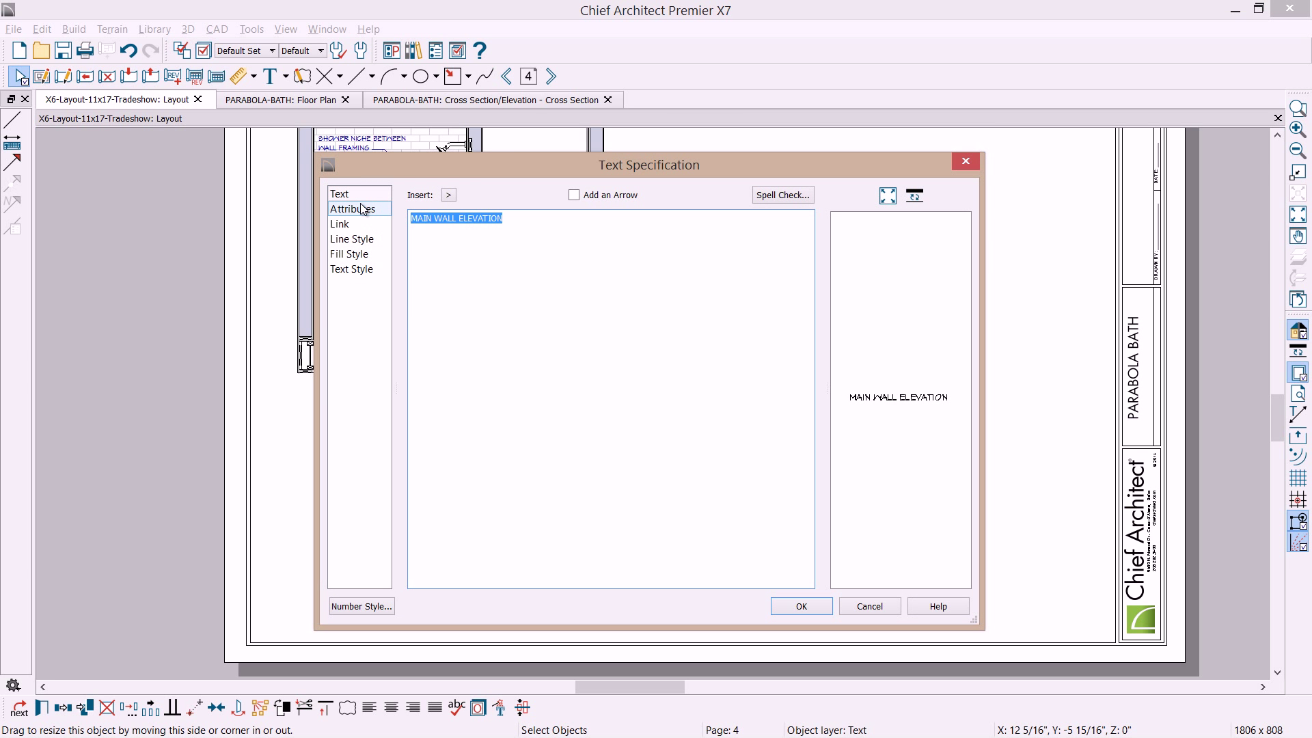
pyautogui.press('End')
pyautogui.press('BackSpace')
pyautogui.press('BackSpace')
pyautogui.press('BackSpace')
pyautogui.press('BackSpace')
pyautogui.press('BackSpace')
pyautogui.press('BackSpace')
pyautogui.press('BackSpace')
pyautogui.press('BackSpace')
pyautogui.press('BackSpace')
pyautogui.write('SECTION')
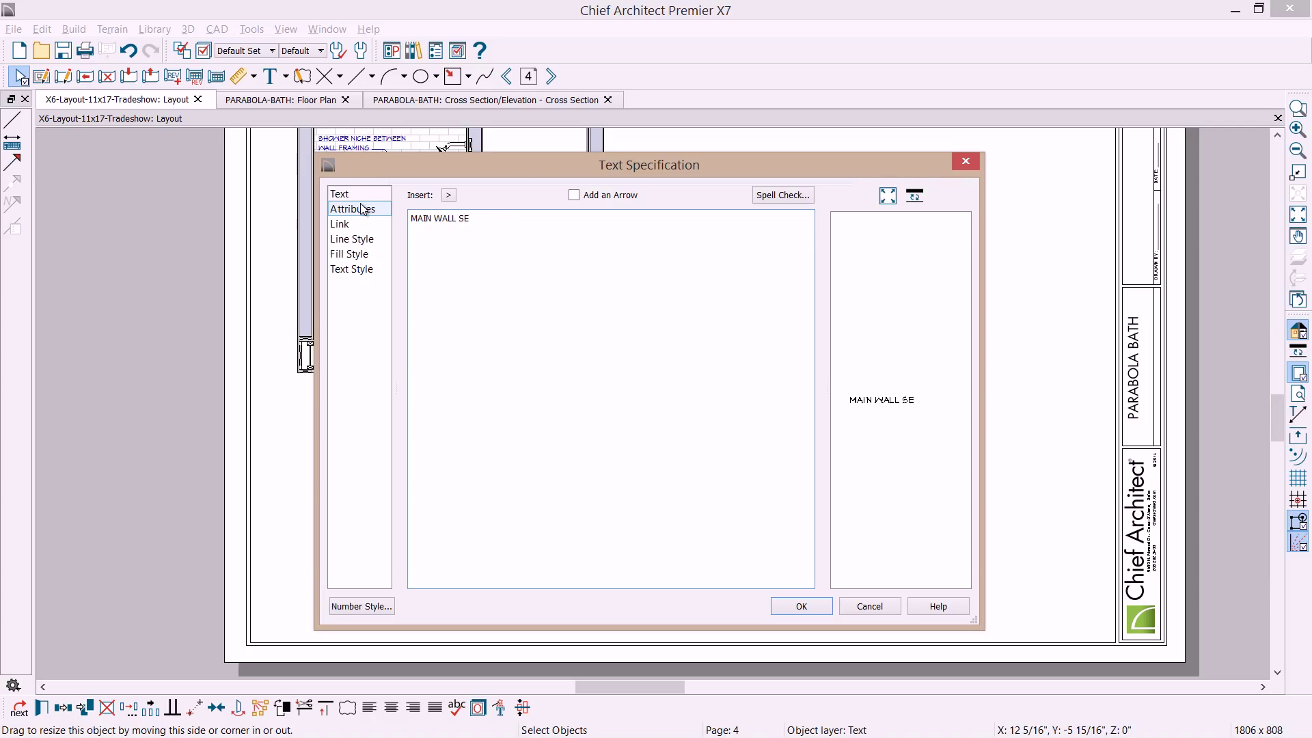
pyautogui.press('Home')
pyautogui.write('WATER CLOSET')
pyautogui.press('Delete')
pyautogui.press('Delete')
pyautogui.press('Delete')
pyautogui.press('Delete')
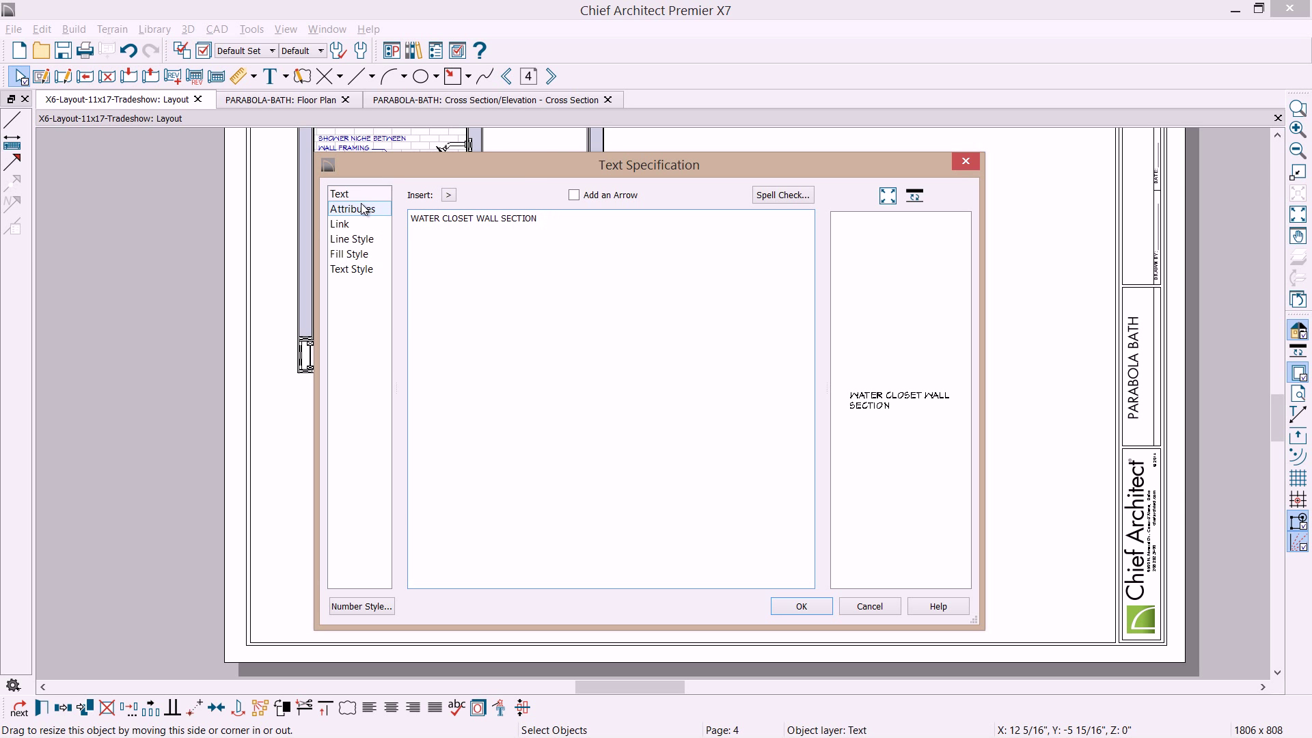
pyautogui.click(827, 605)
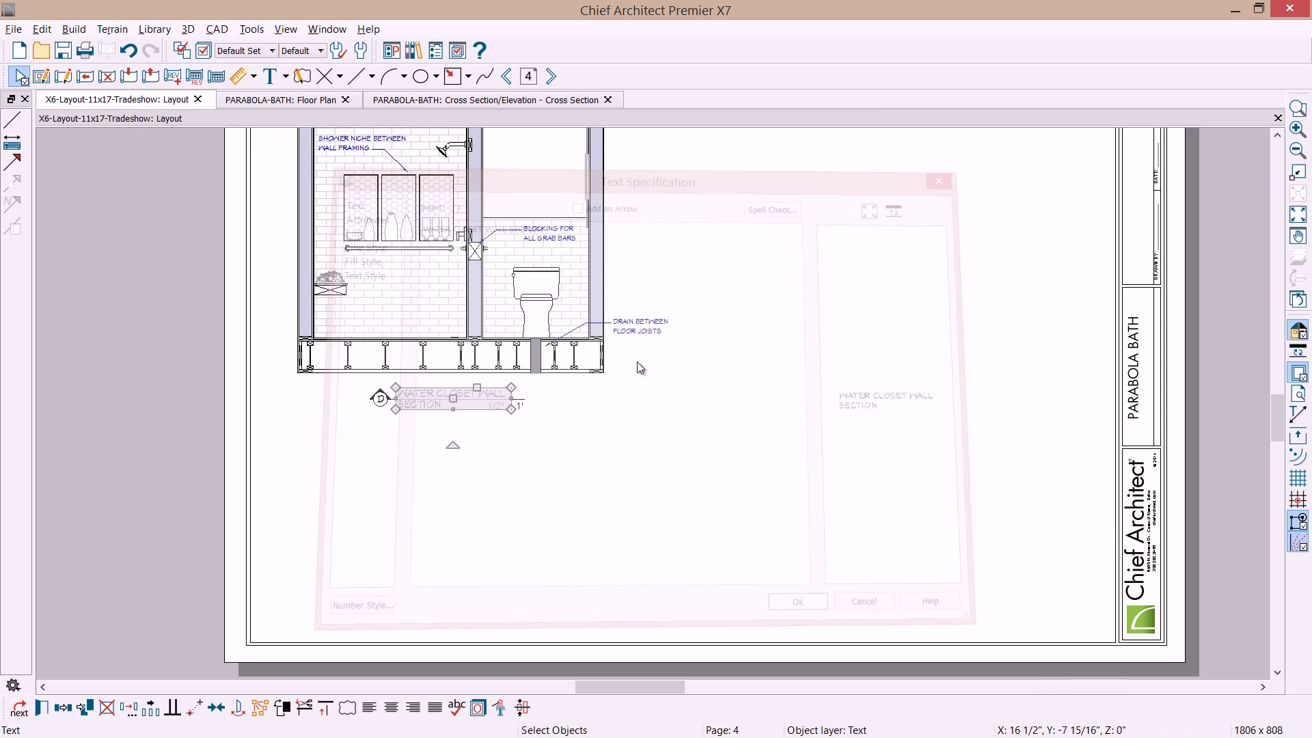
pyautogui.moveTo(514, 399)
pyautogui.mouseDown()
pyautogui.moveTo(564, 392)
pyautogui.moveTo(536, 410)
pyautogui.mouseUp()
pyautogui.click(478, 405)
pyautogui.click(493, 408)
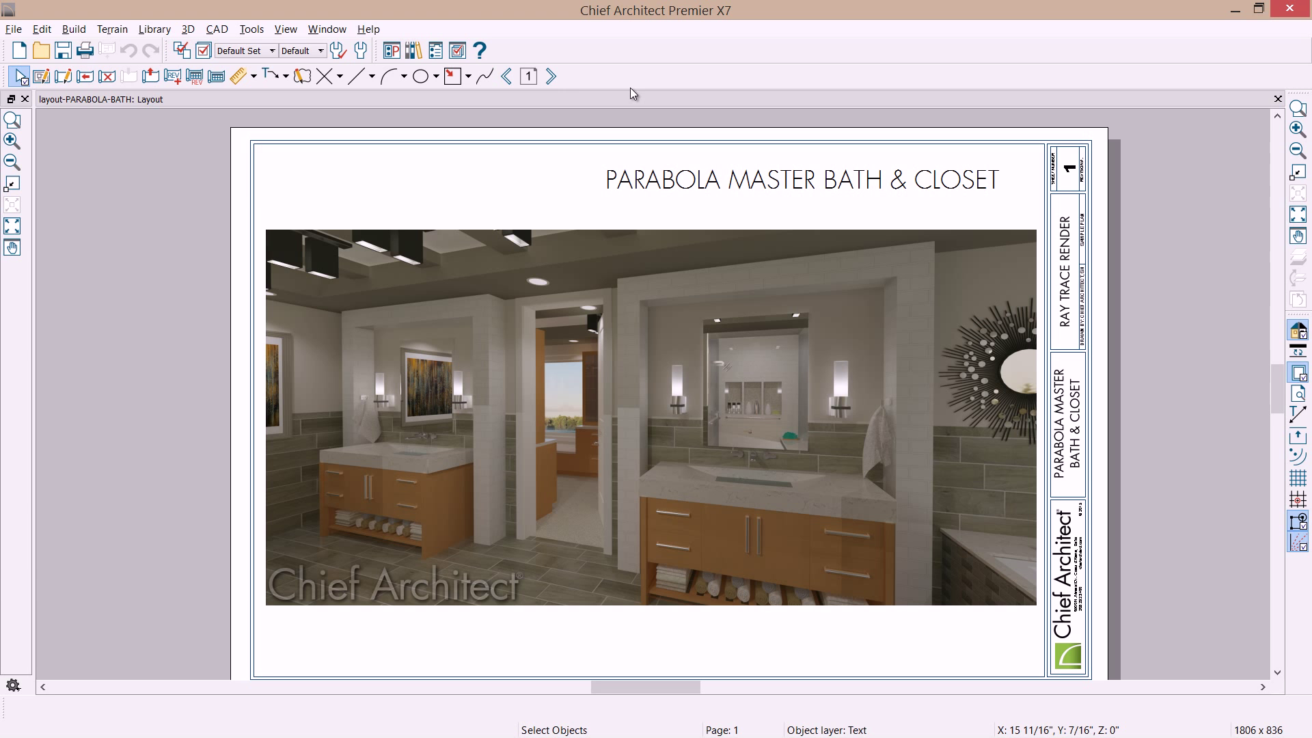
# Review the finished Parabola Master Bath & Closet layout sheet by sheet: ray trace render, floor plan, wall elevations and plan details.
pyautogui.click(552, 77)
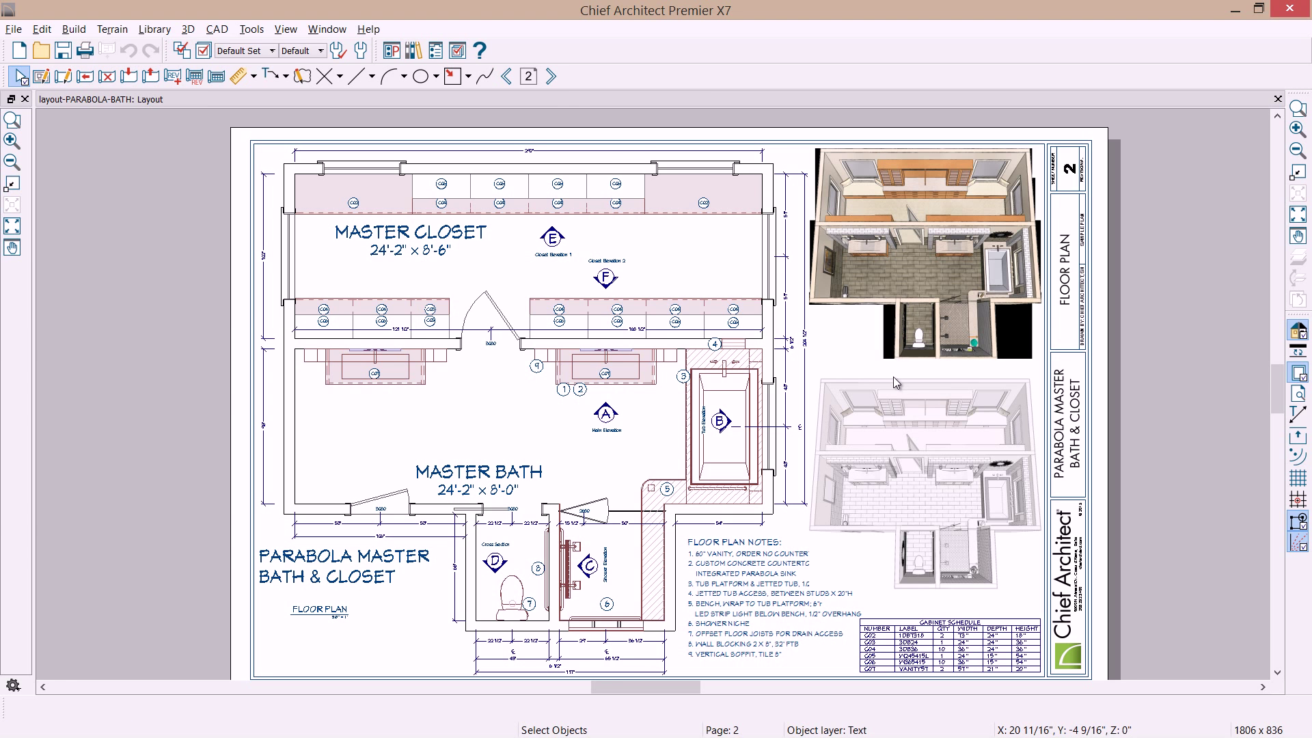
pyautogui.click(551, 77)
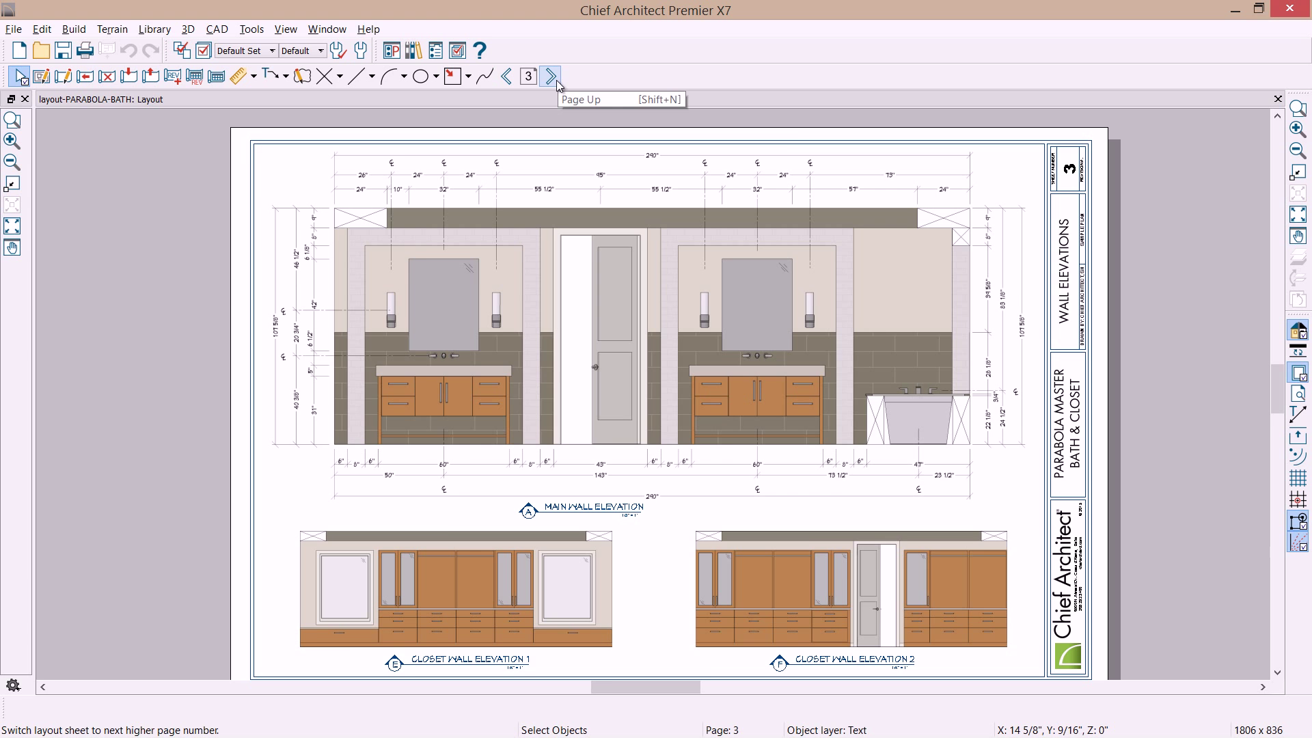
pyautogui.click(552, 77)
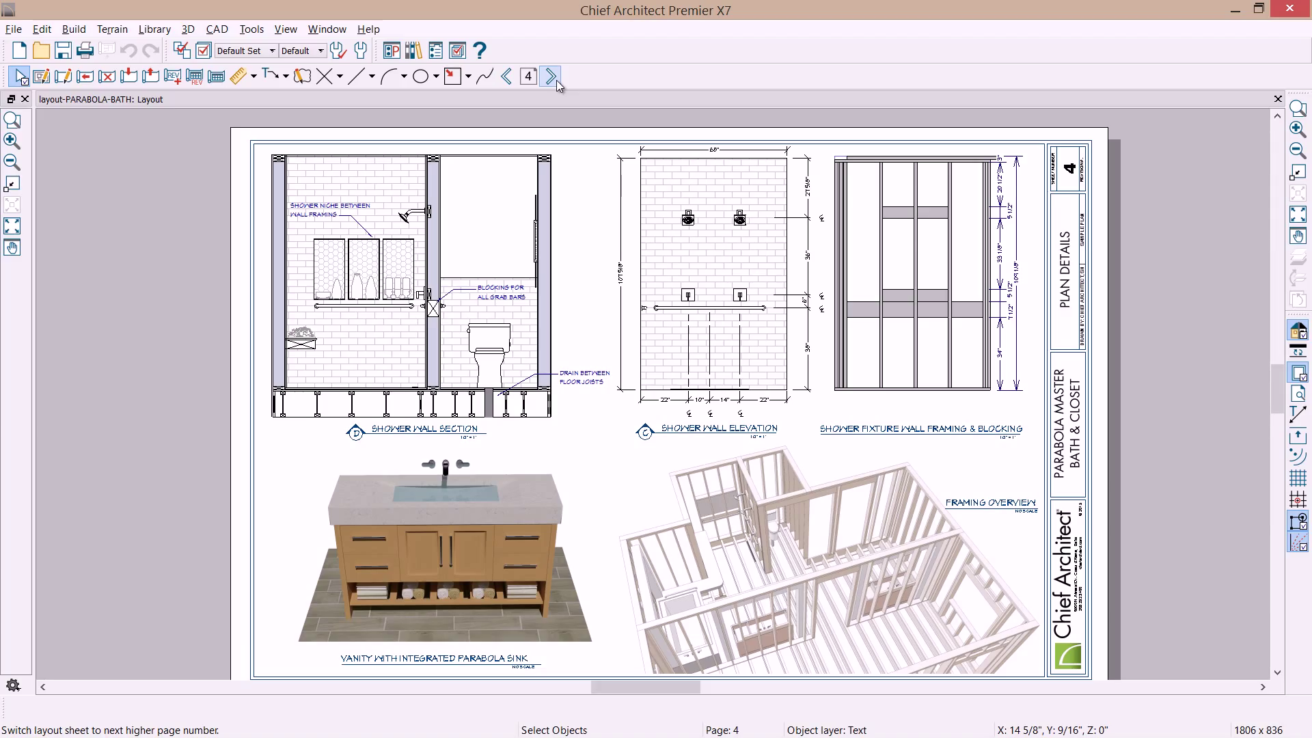
pyautogui.click(552, 78)
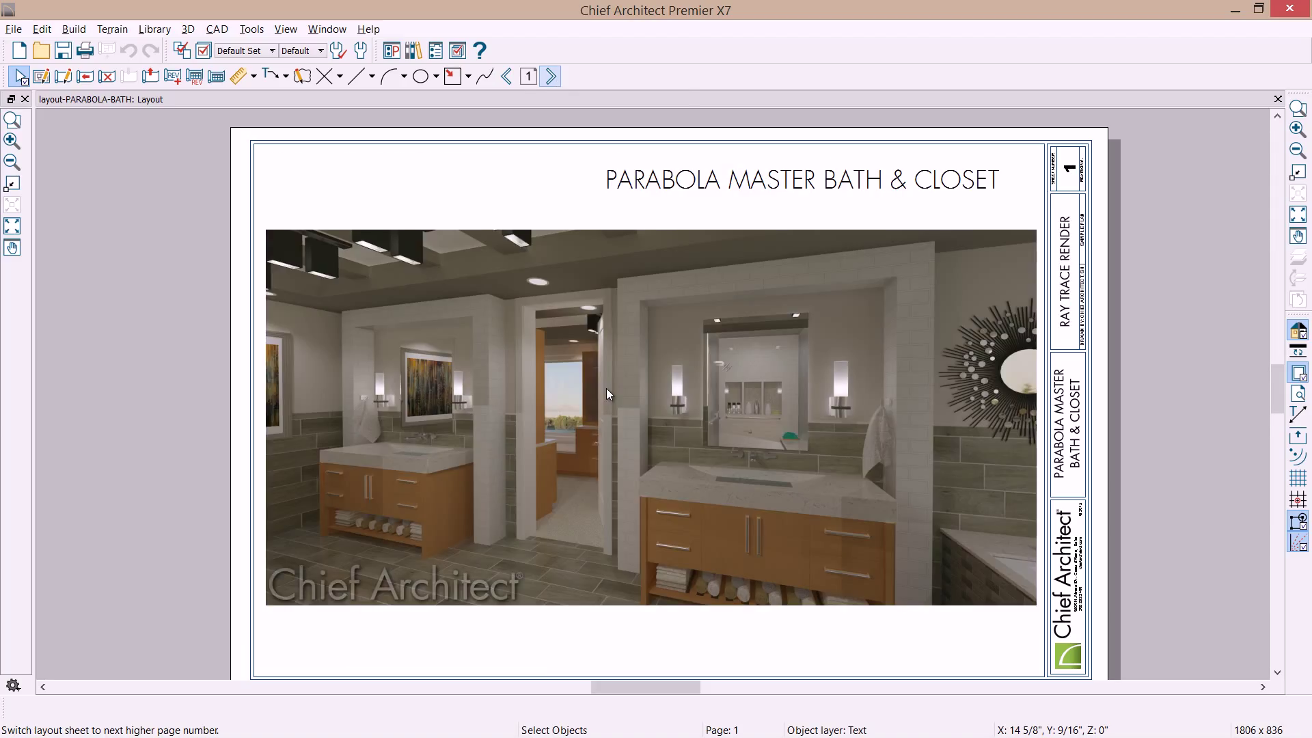